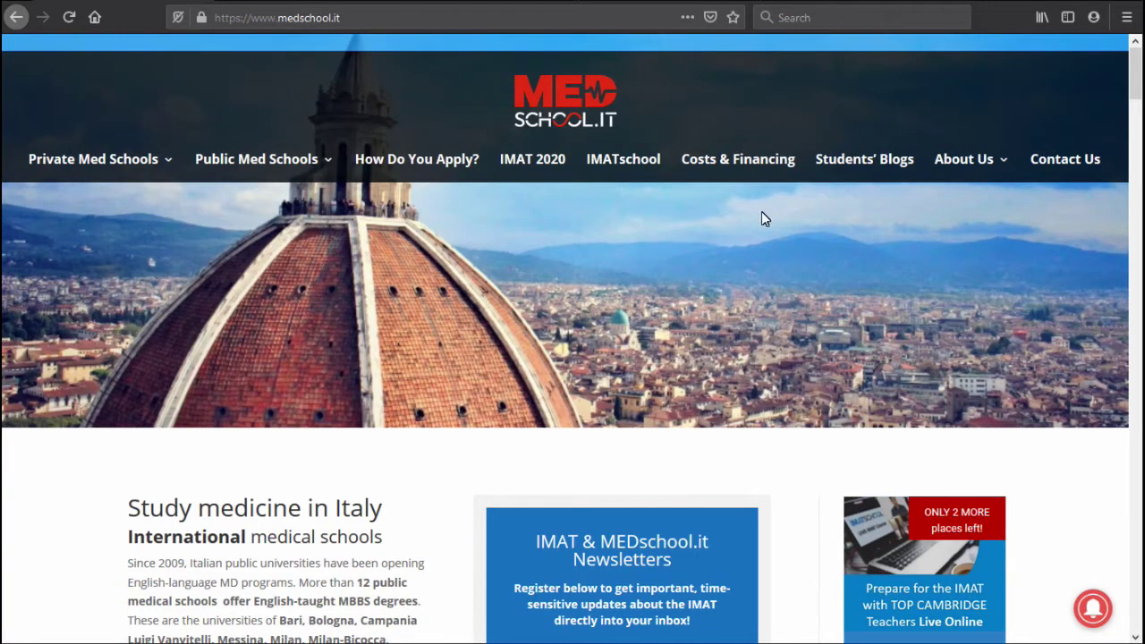
Scroll down the MedSchool.it home page and follow the Universitaly.it external link.
{"action": "scroll", "coordinate": [799, 266], "scroll_direction": "down", "scroll_amount": 5}
{"action": "scroll", "coordinate": [799, 266], "scroll_direction": "down", "scroll_amount": 5}
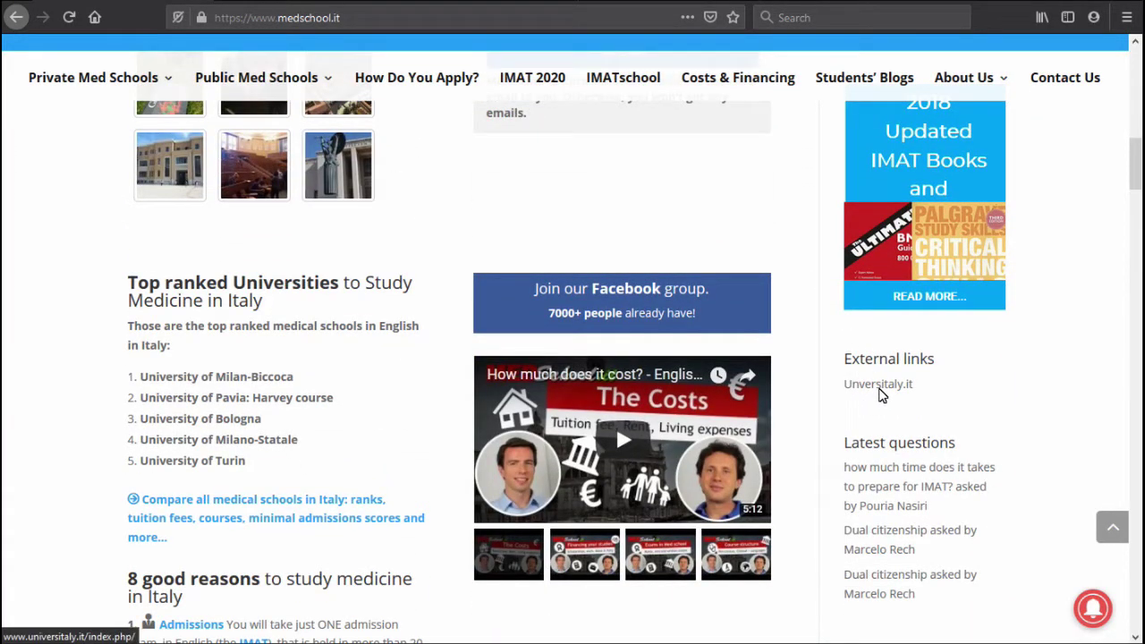
{"action": "left_click", "coordinate": [879, 384]}
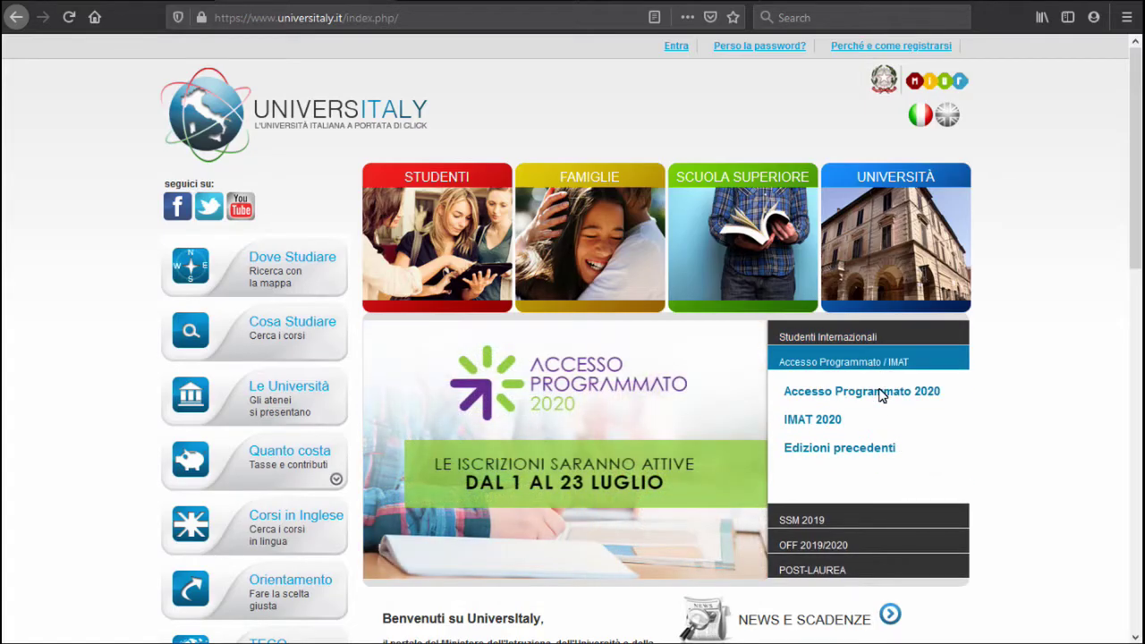
Switch Universitaly to English and go from the IMAT 2020 login page to the new-account form.
{"action": "left_click", "coordinate": [950, 121]}
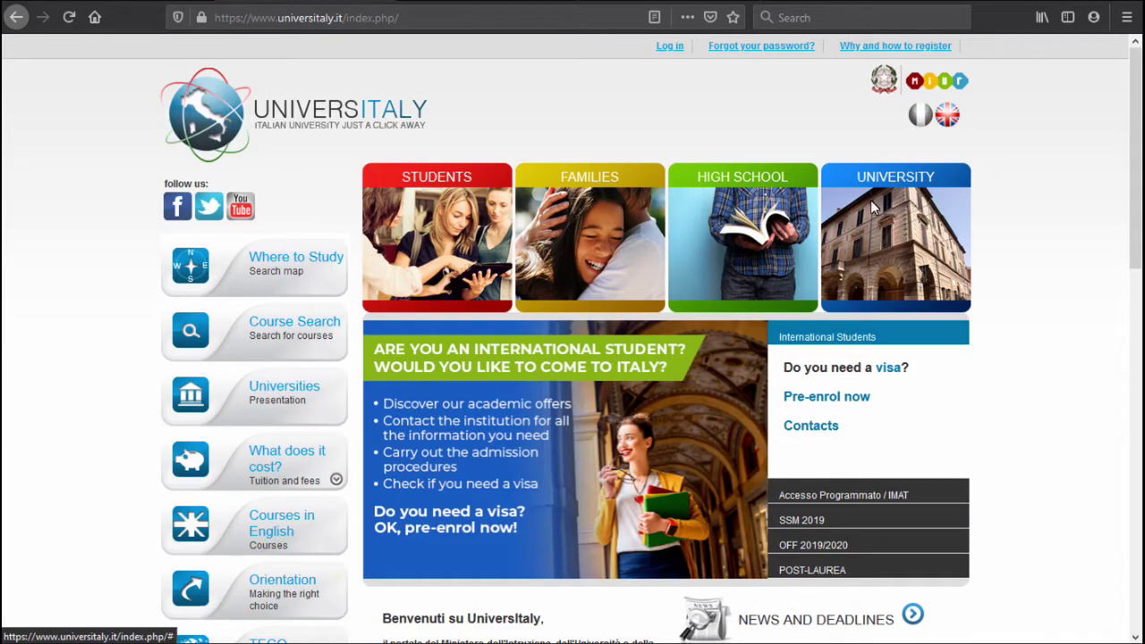
{"action": "left_click", "coordinate": [896, 500]}
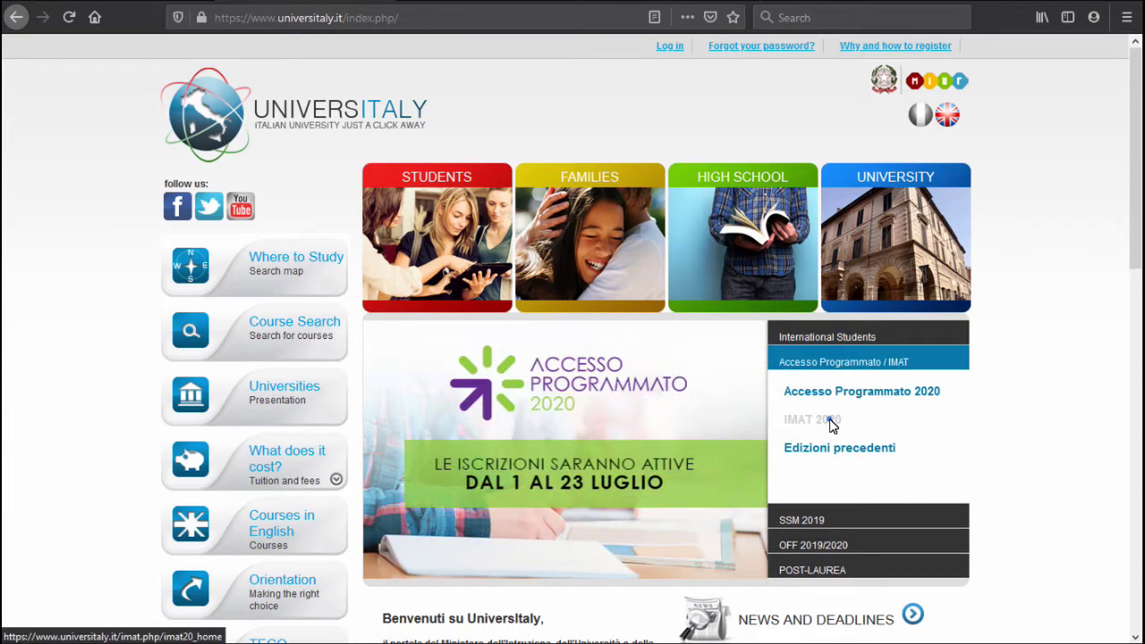
{"action": "left_click", "coordinate": [830, 422]}
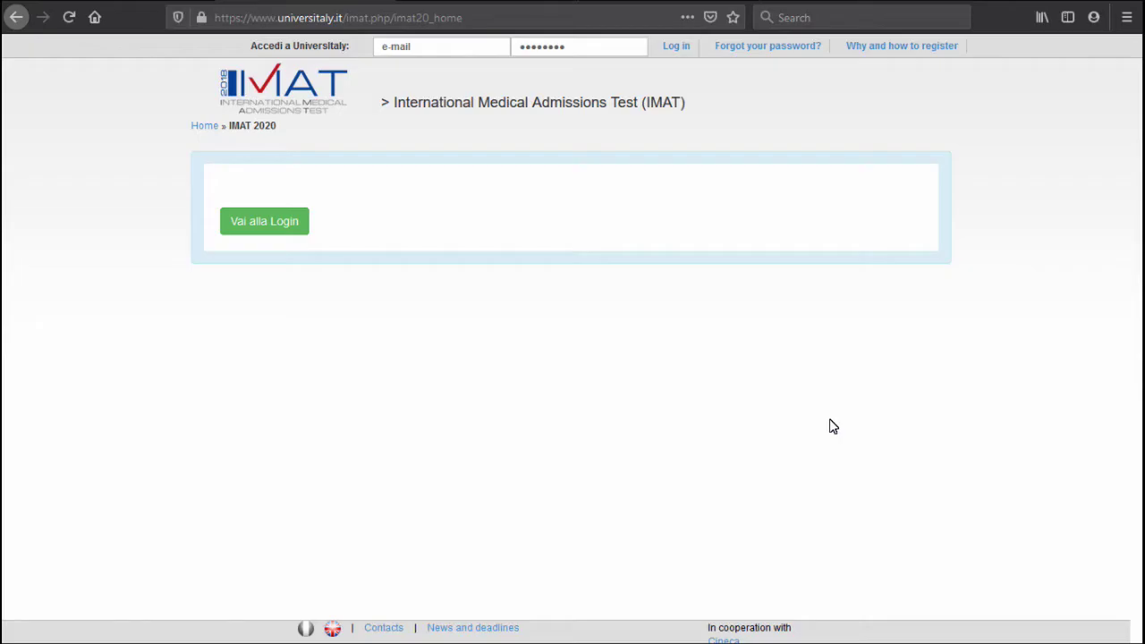
{"action": "left_click", "coordinate": [282, 226]}
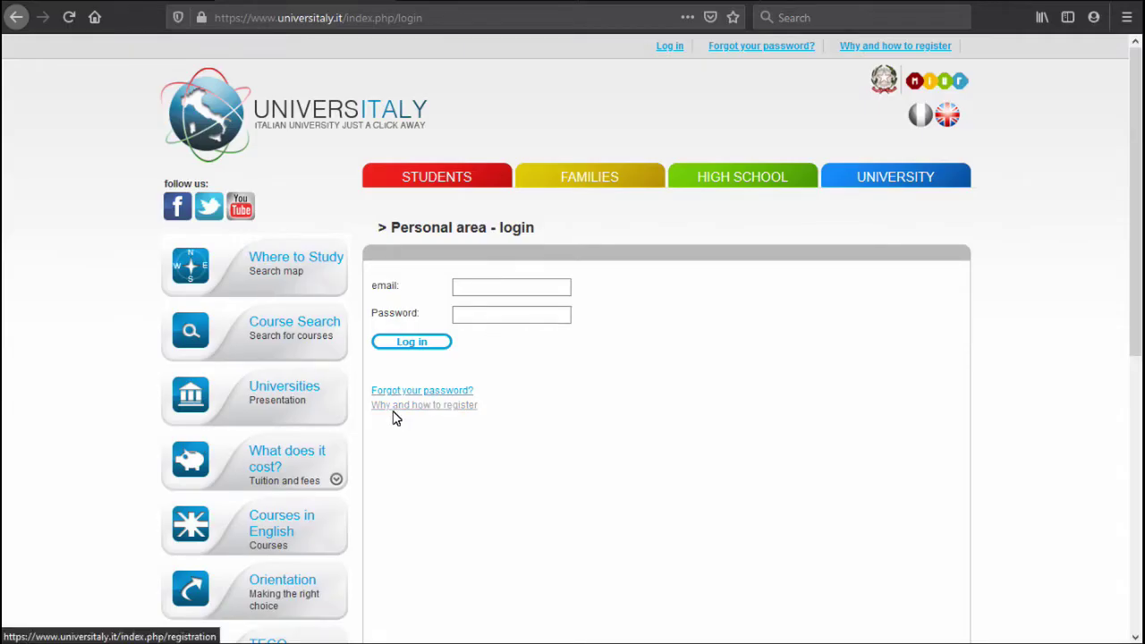
{"action": "left_click", "coordinate": [393, 410]}
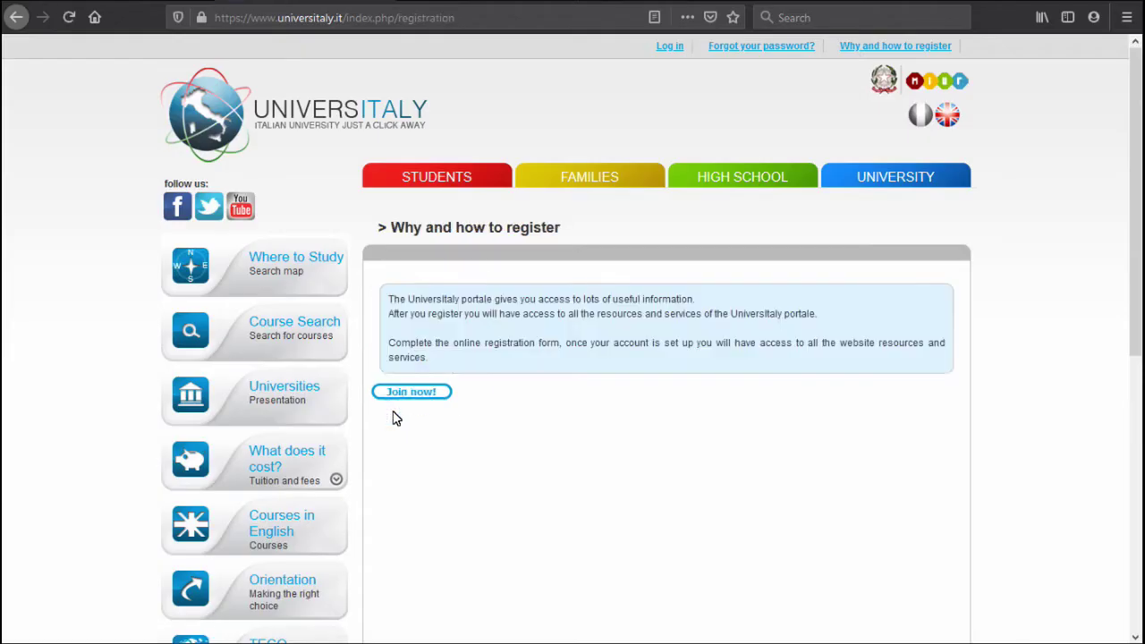
{"action": "left_click", "coordinate": [395, 395]}
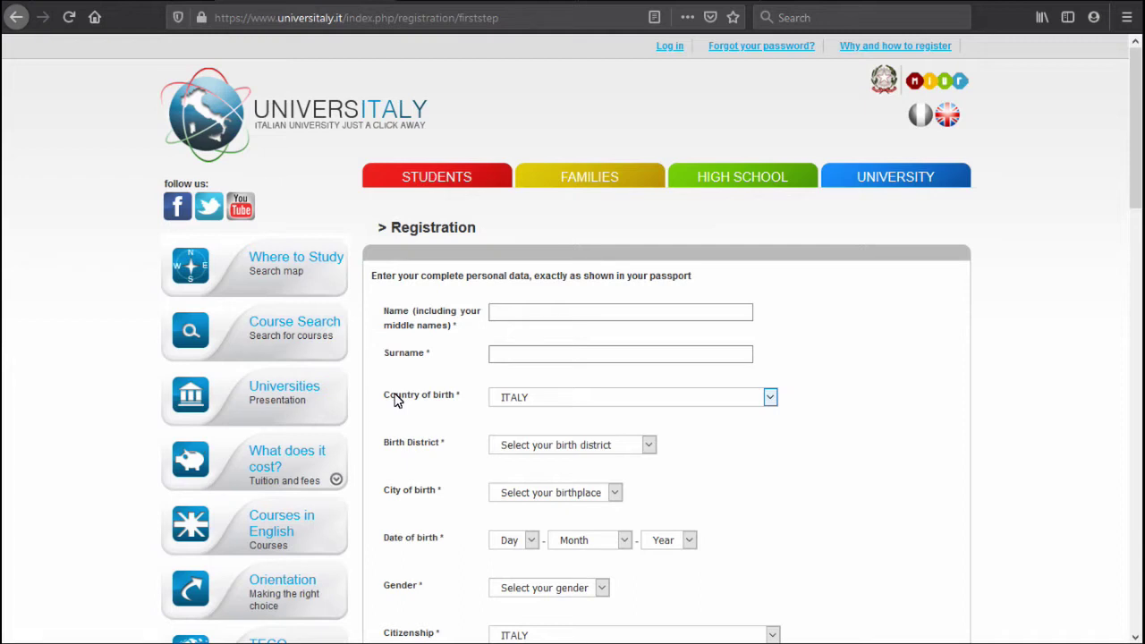
Enter the applicant's first names and surname in the registration form.
{"action": "left_click", "coordinate": [505, 314]}
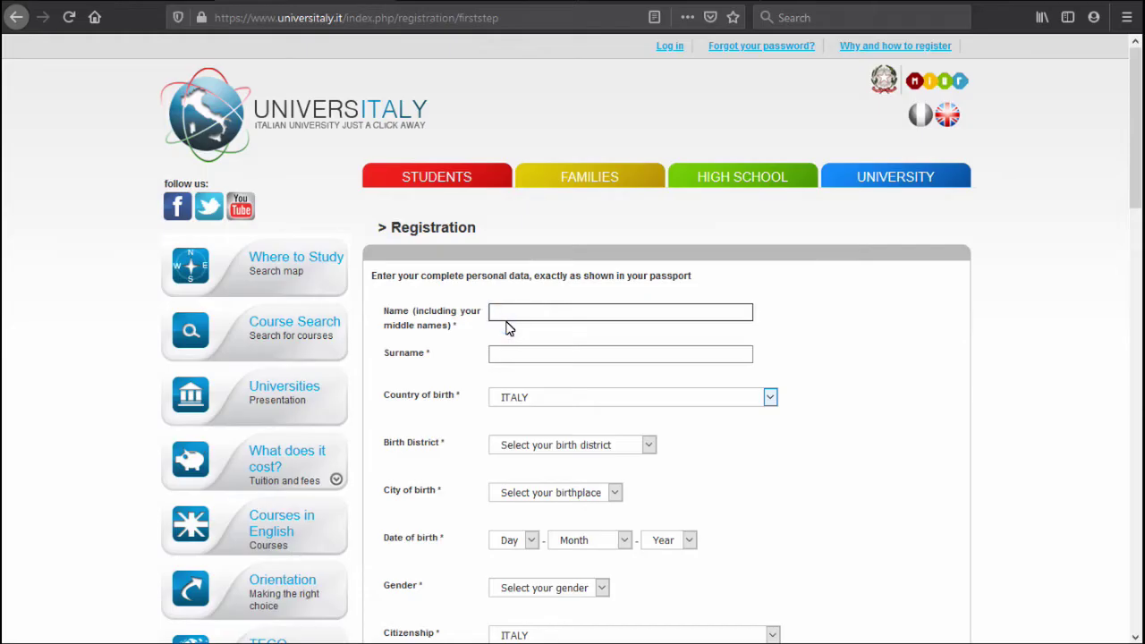
{"action": "left_click", "coordinate": [534, 315]}
{"action": "left_click", "coordinate": [531, 357]}
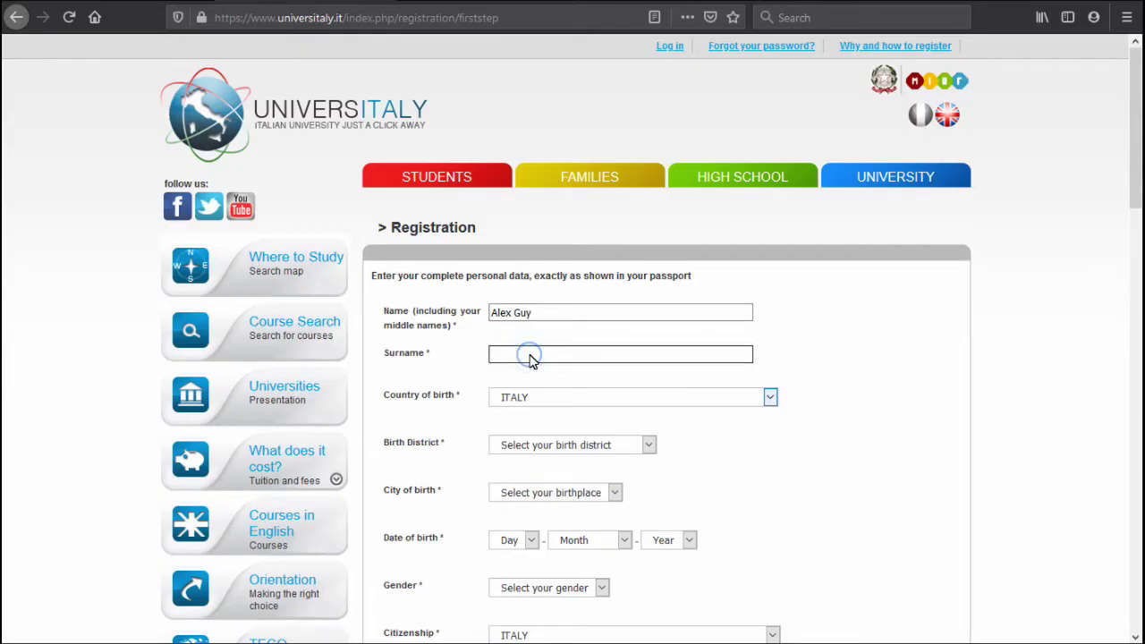
{"action": "key", "text": "Tab"}
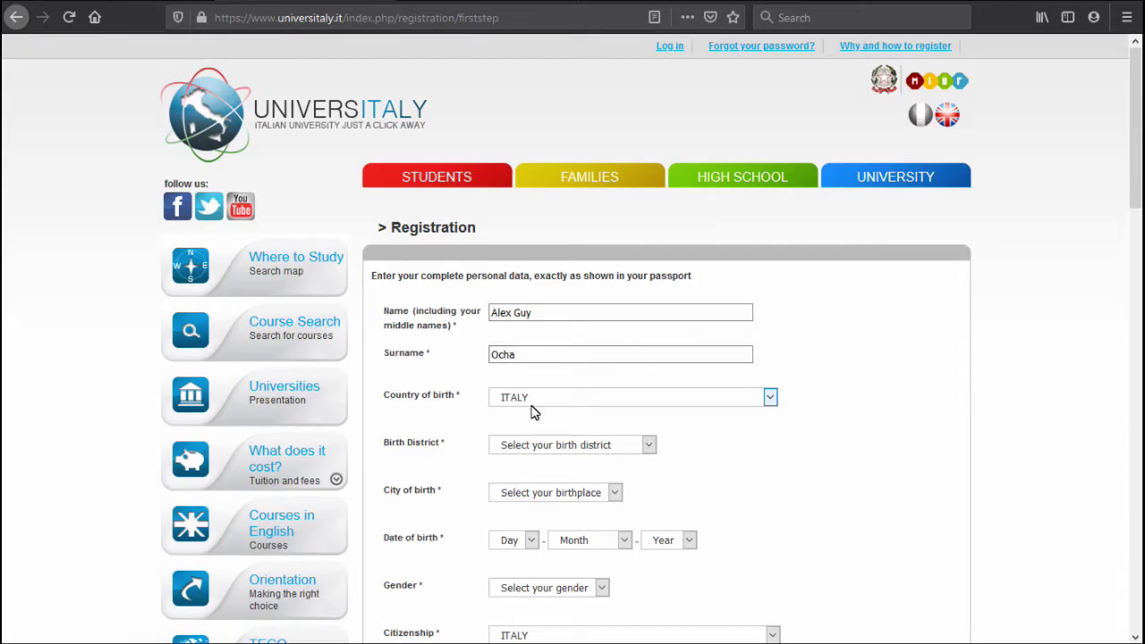
Set birth country ISLE OF MAN, the birth city, and birth date 12 September 1930.
{"action": "left_click", "coordinate": [531, 409]}
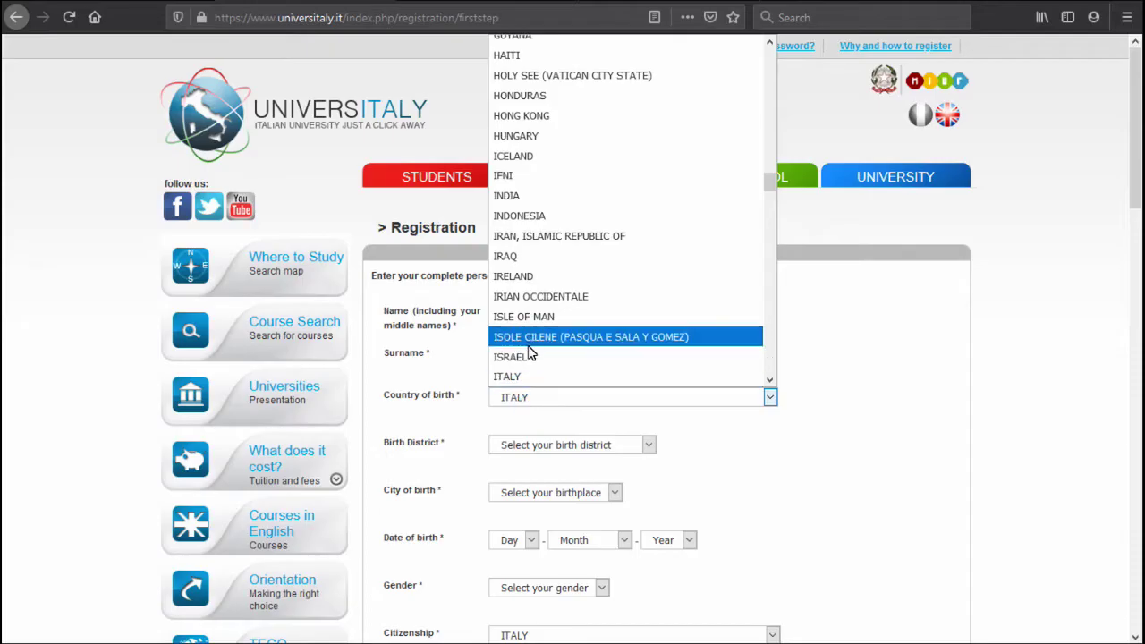
{"action": "left_click", "coordinate": [528, 316]}
{"action": "left_click", "coordinate": [530, 444]}
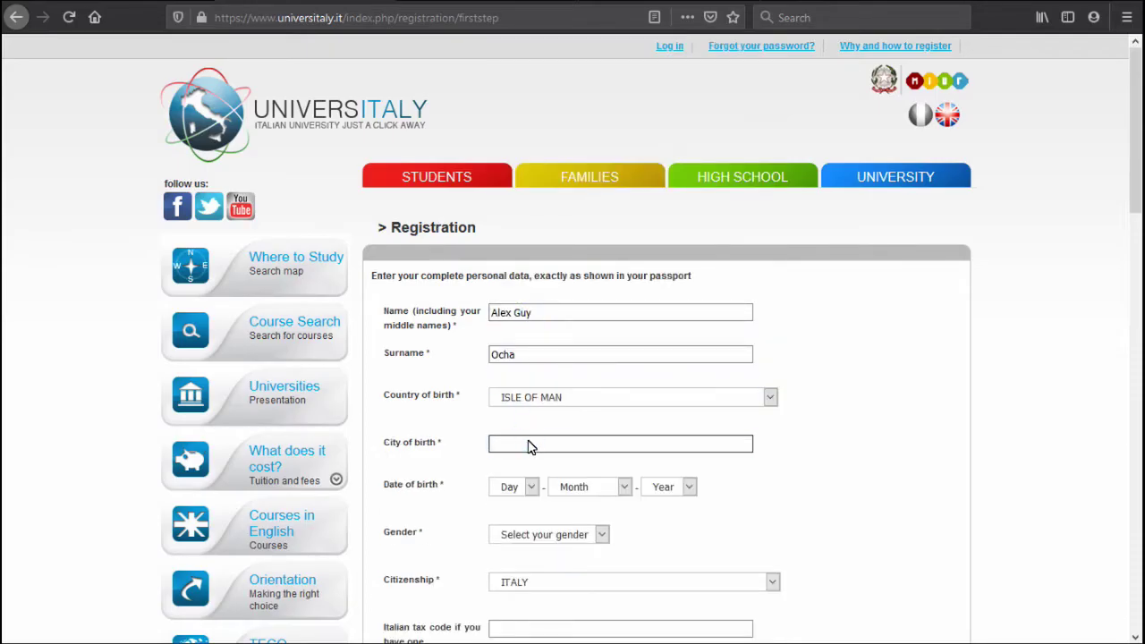
{"action": "type", "text": "Je"}
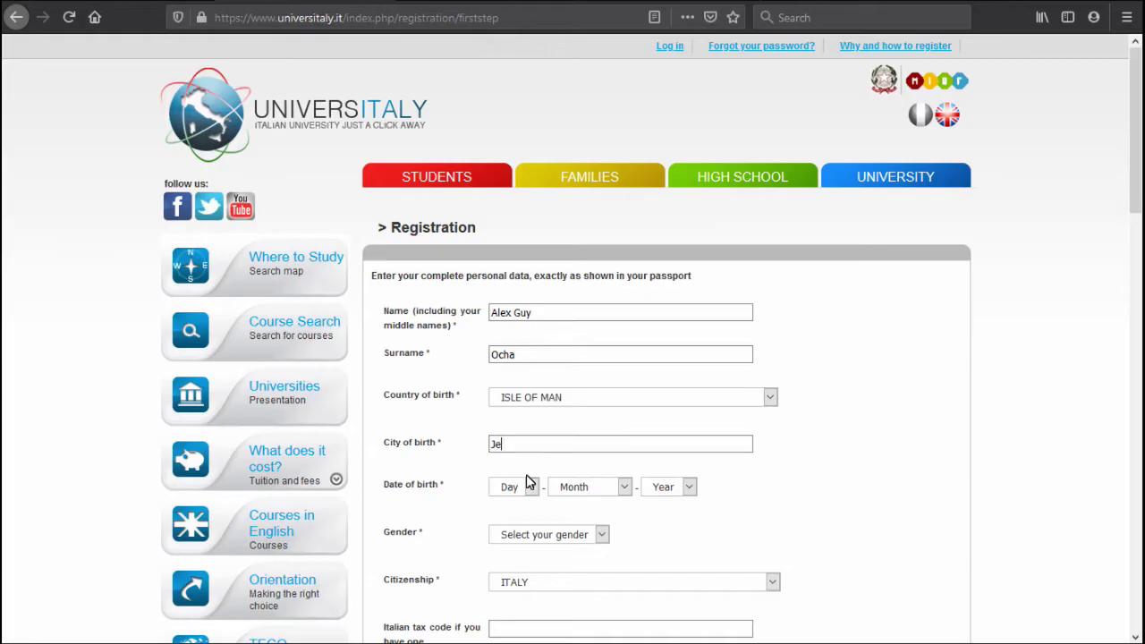
{"action": "left_click", "coordinate": [530, 487]}
{"action": "left_click", "coordinate": [510, 320]}
{"action": "left_click", "coordinate": [595, 487]}
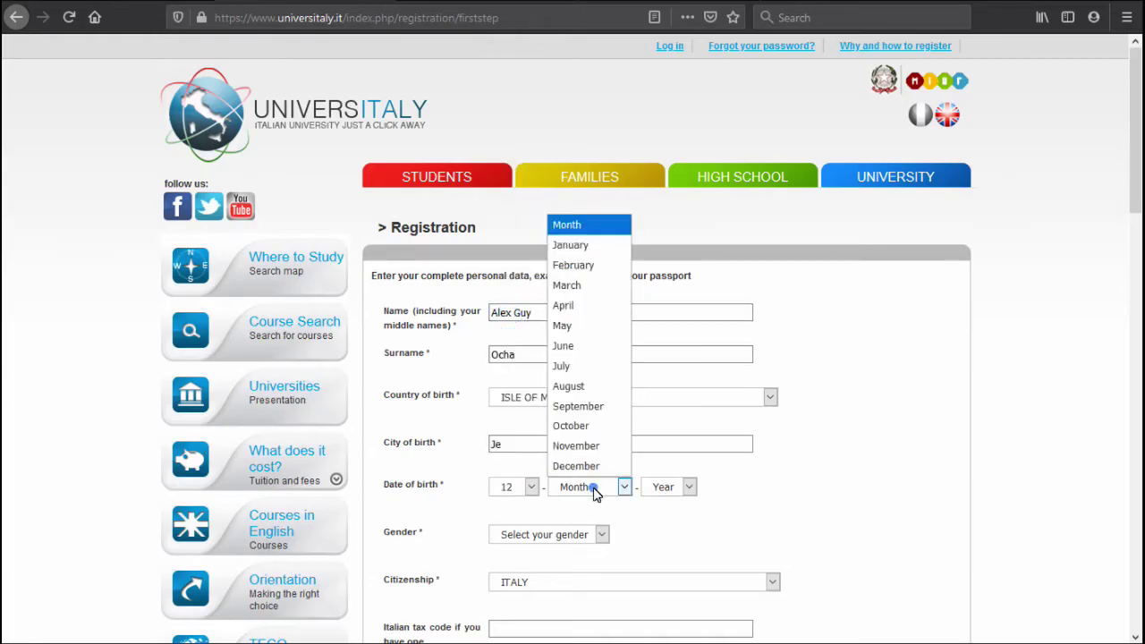
{"action": "left_click", "coordinate": [591, 404]}
{"action": "left_click", "coordinate": [669, 487]}
{"action": "left_click", "coordinate": [656, 305]}
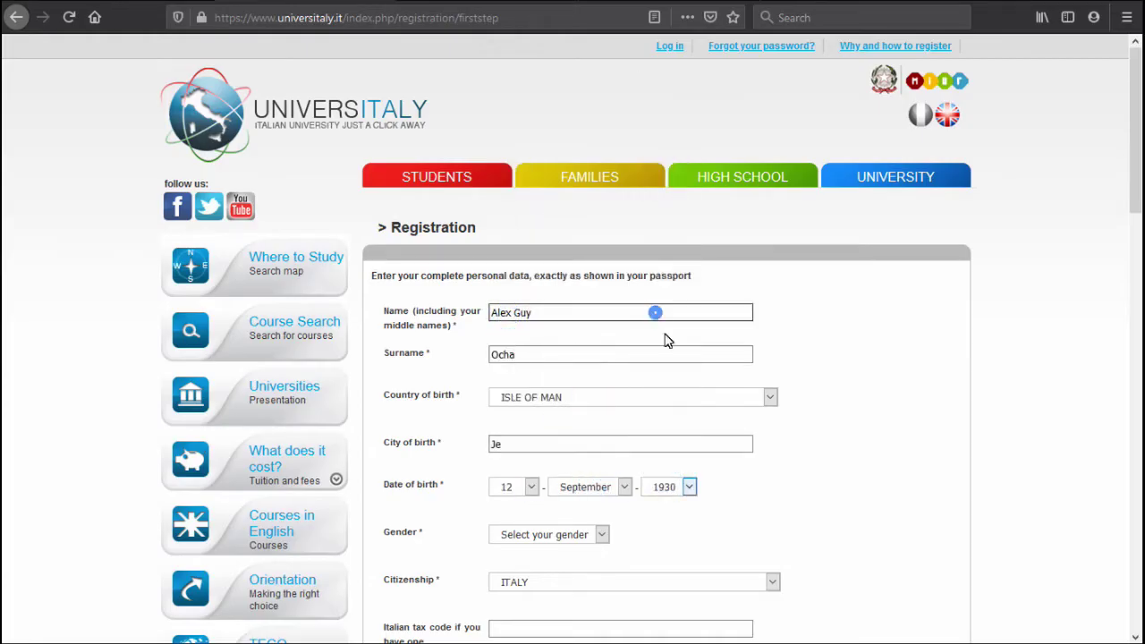
Set gender to Male and citizenship to HUNGARY.
{"action": "scroll", "coordinate": [813, 463], "scroll_direction": "down", "scroll_amount": 3}
{"action": "left_click", "coordinate": [590, 367]}
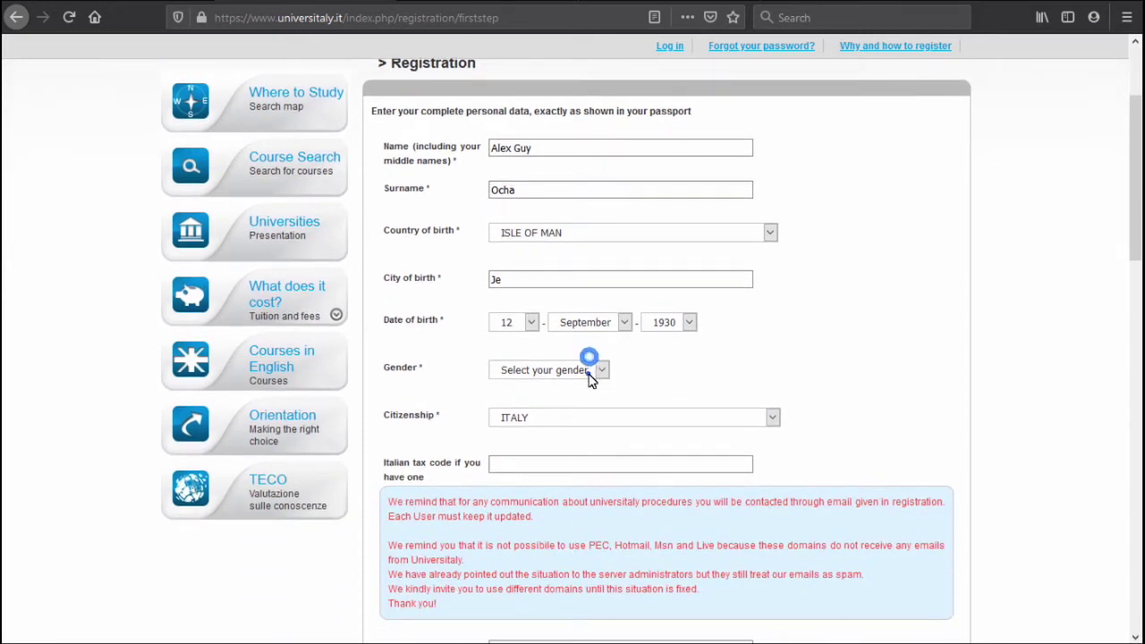
{"action": "left_click", "coordinate": [582, 409]}
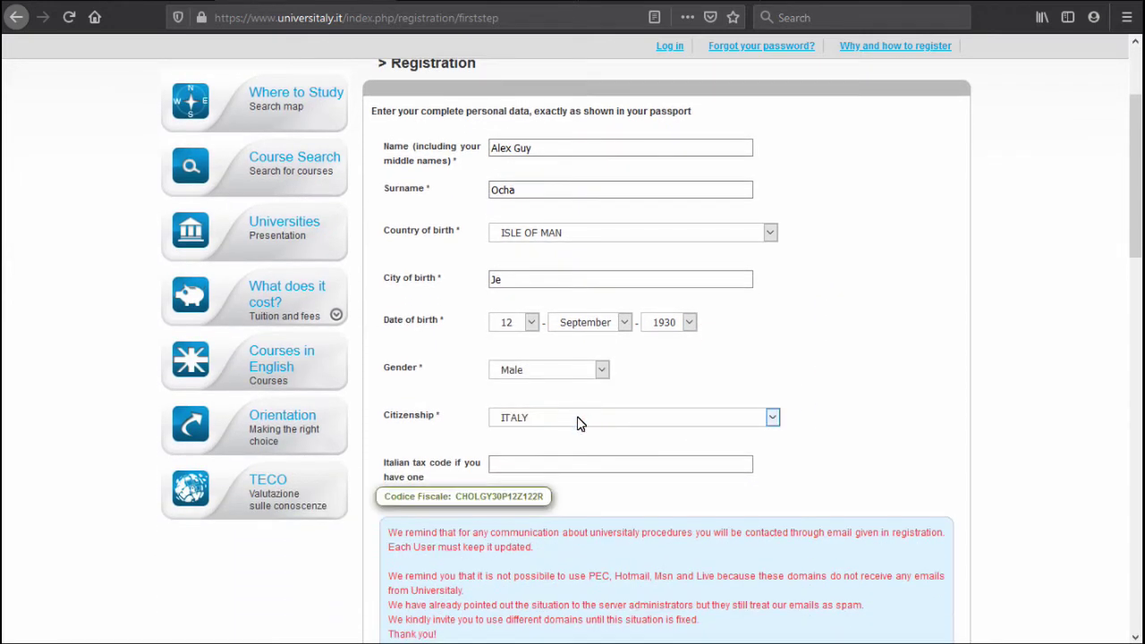
{"action": "left_click", "coordinate": [577, 423]}
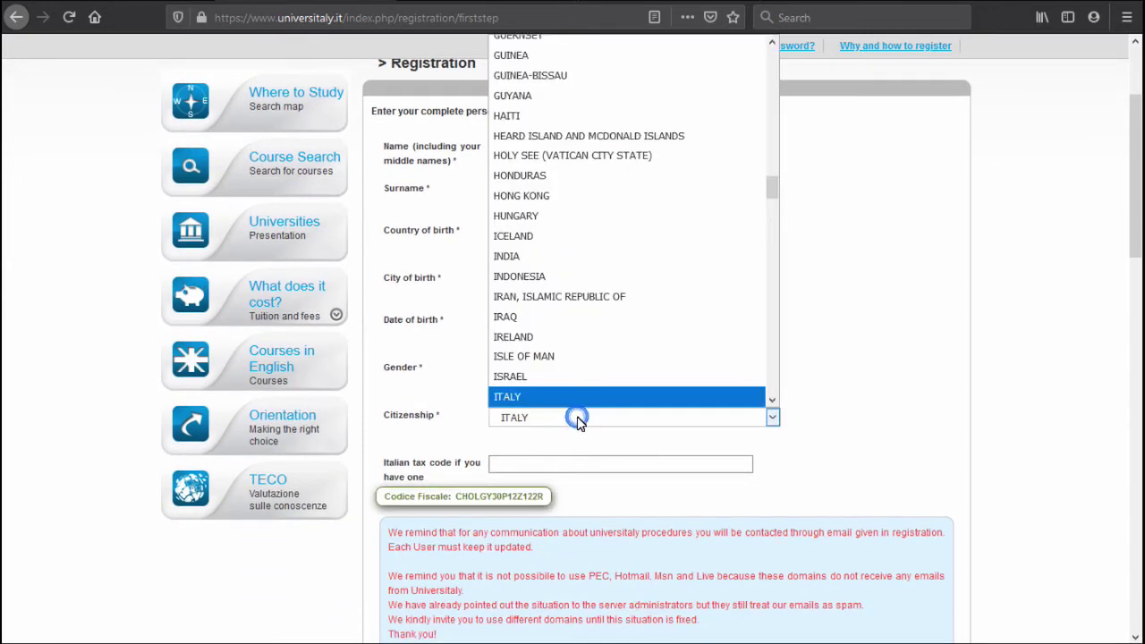
{"action": "left_click", "coordinate": [628, 217]}
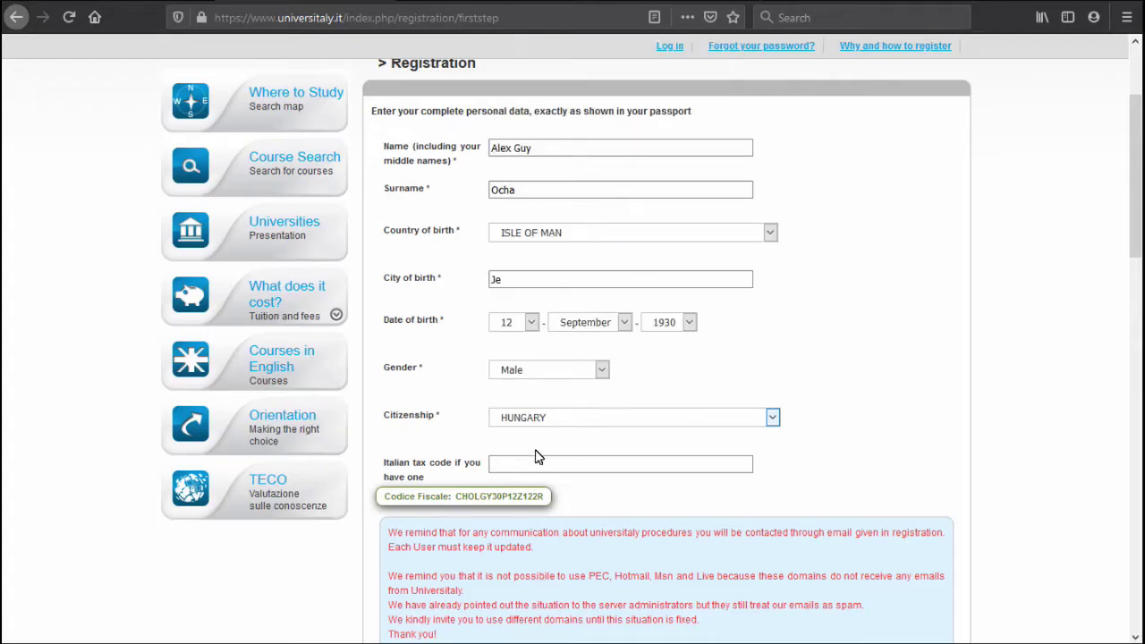
Correct the surname, change the birth country to GUYANA, and accept the suggested tax code.
{"action": "left_click", "coordinate": [439, 491]}
{"action": "left_click", "coordinate": [533, 193]}
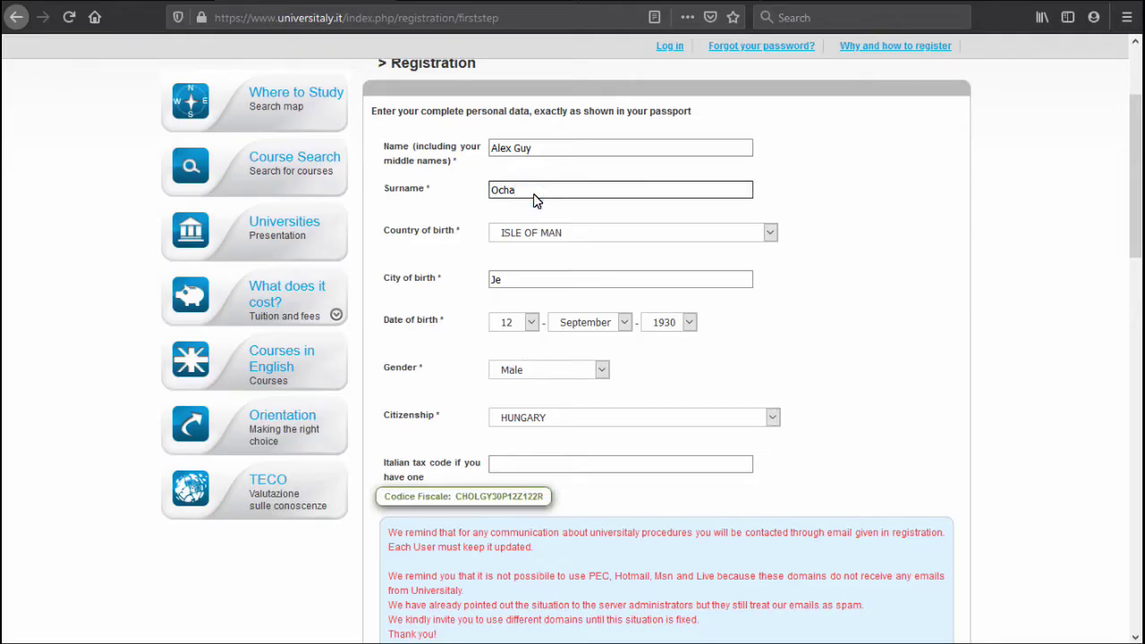
{"action": "type", "text": "k"}
{"action": "left_click", "coordinate": [517, 287]}
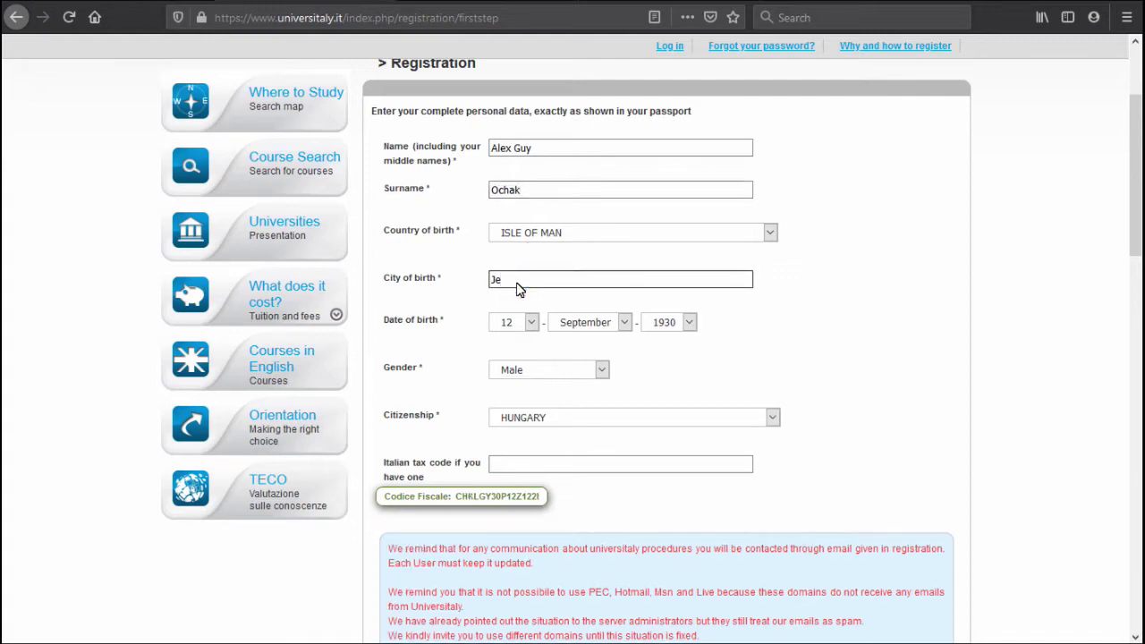
{"action": "left_click", "coordinate": [534, 237]}
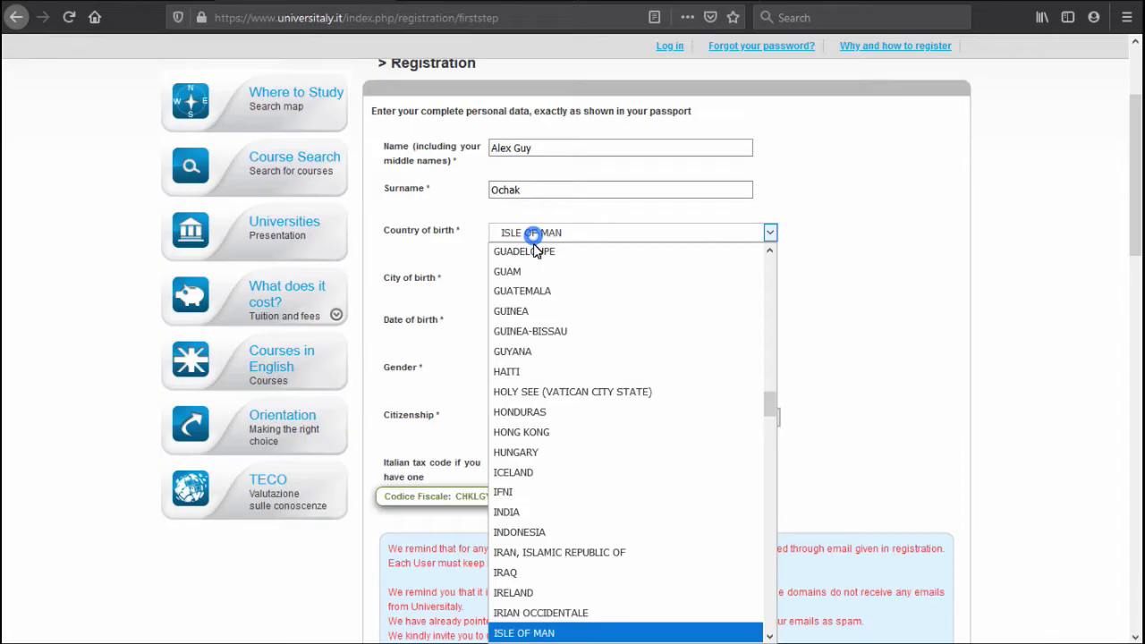
{"action": "left_click", "coordinate": [534, 352]}
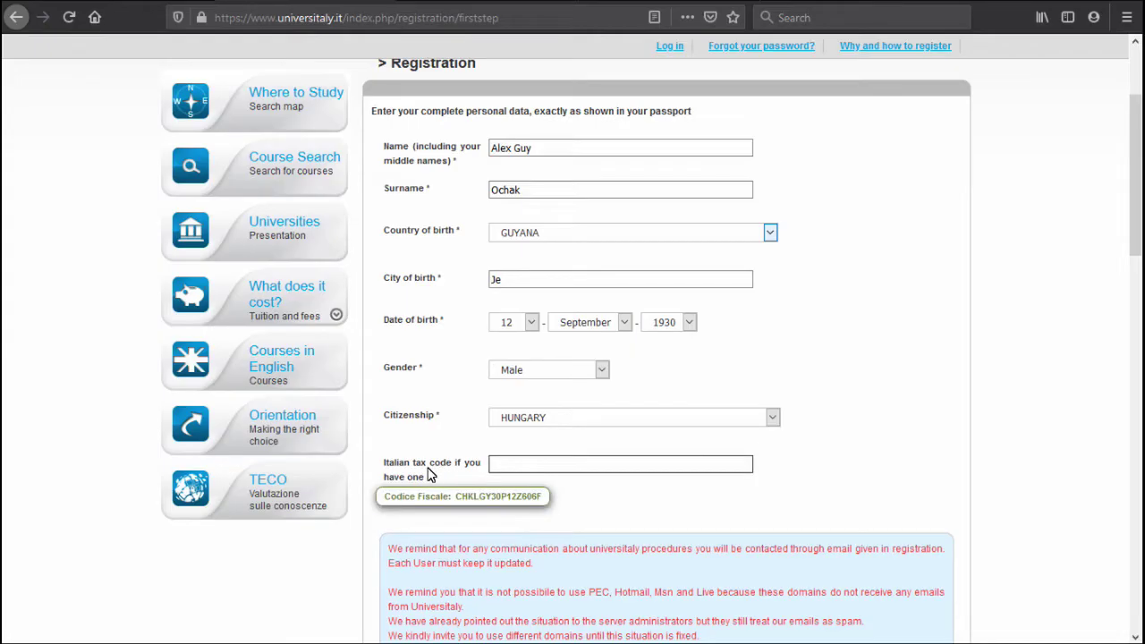
{"action": "left_click", "coordinate": [502, 497]}
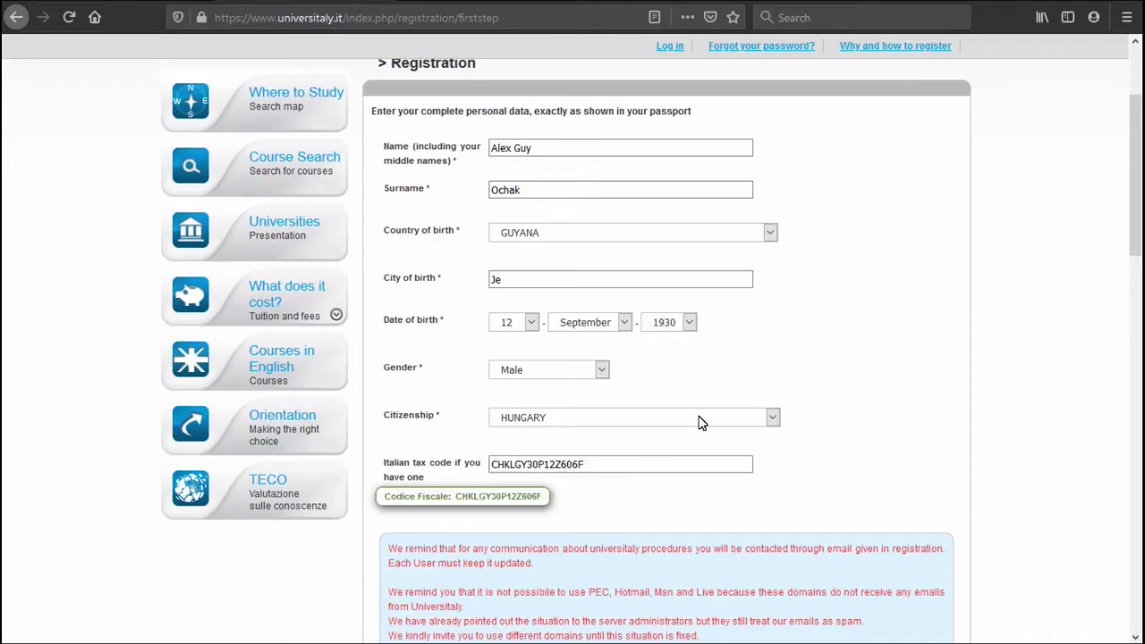
Copy the temporary inbox address from mytemp.email and return to the form's Email field.
{"action": "scroll", "coordinate": [701, 423], "scroll_direction": "down", "scroll_amount": 2}
{"action": "scroll", "coordinate": [702, 423], "scroll_direction": "down", "scroll_amount": 10}
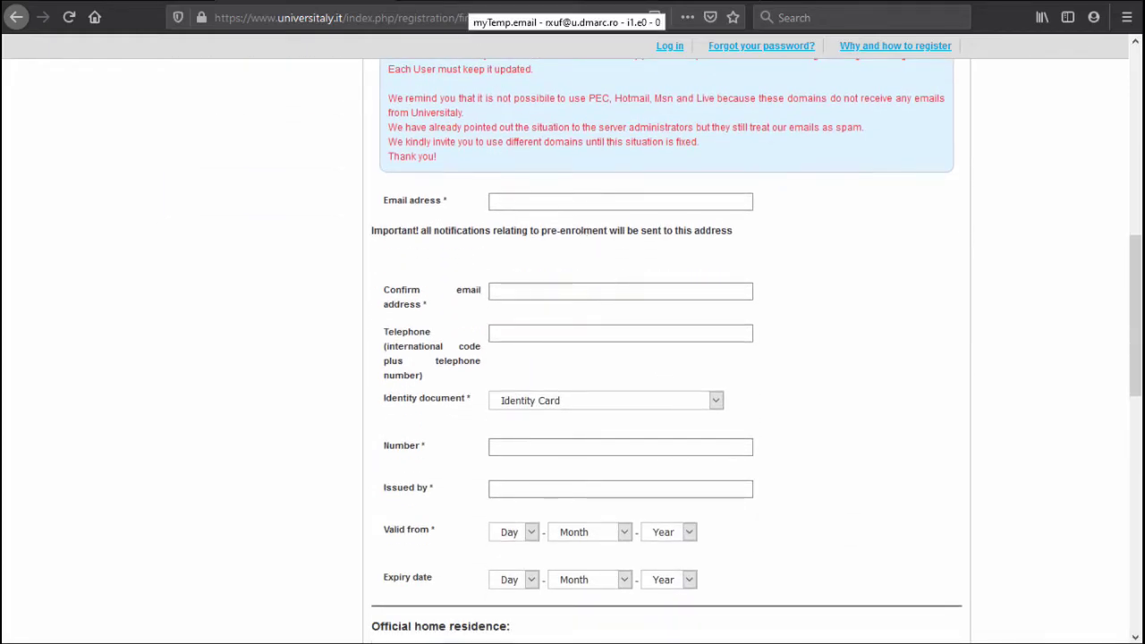
{"action": "left_click", "coordinate": [483, 3]}
{"action": "left_click_drag", "start_coordinate": [360, 69], "coordinate": [238, 67]}
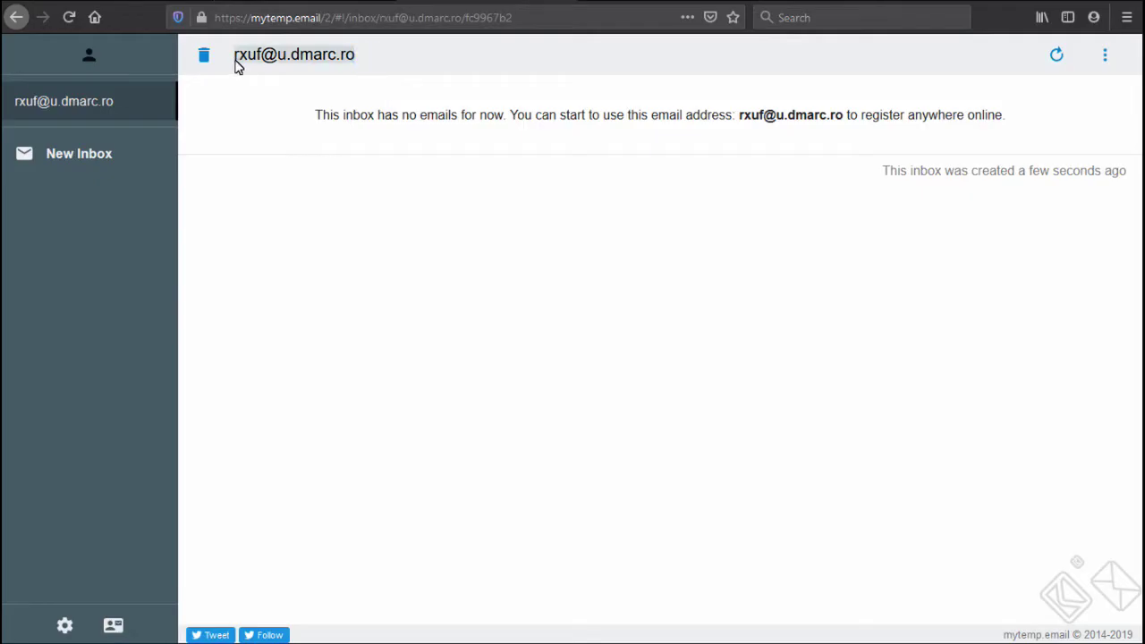
{"action": "key", "text": "ctrl+c"}
{"action": "left_click", "coordinate": [372, 2]}
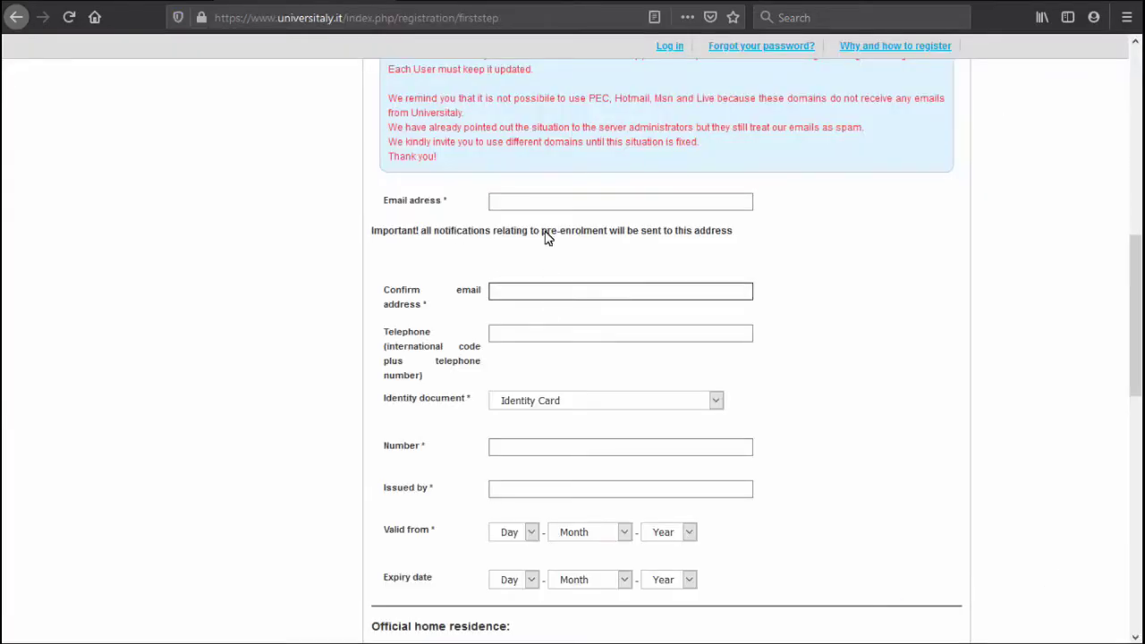
{"action": "left_click", "coordinate": [543, 203]}
Paste the temporary address into both the Email and confirm-email fields.
{"action": "key", "text": "ctrl+v"}
{"action": "left_click", "coordinate": [544, 291]}
{"action": "key", "text": "ctrl+v"}
{"action": "left_click", "coordinate": [540, 341]}
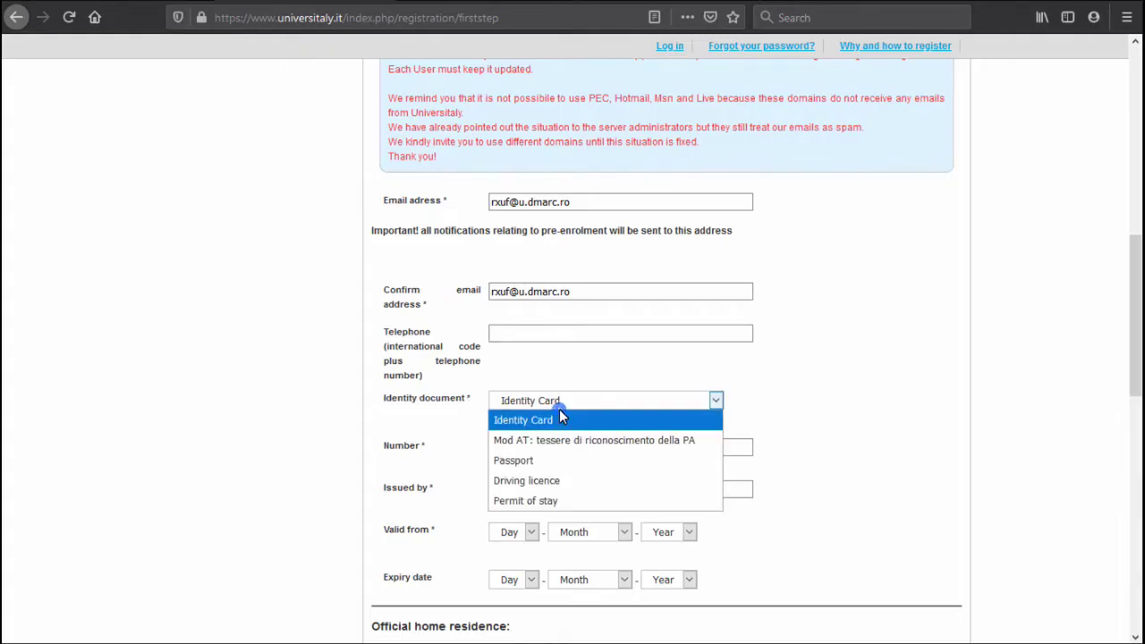
Choose Passport as the identity document, enter its number, and set Munich as issuer.
{"action": "left_click", "coordinate": [551, 460]}
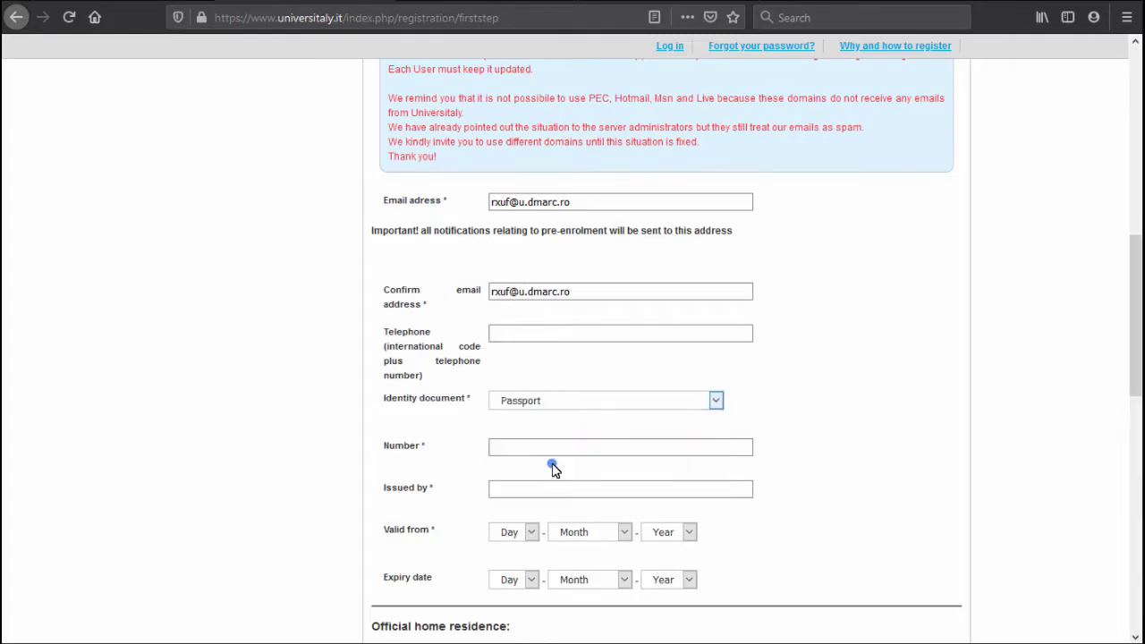
{"action": "left_click", "coordinate": [550, 449]}
{"action": "type", "text": "123"}
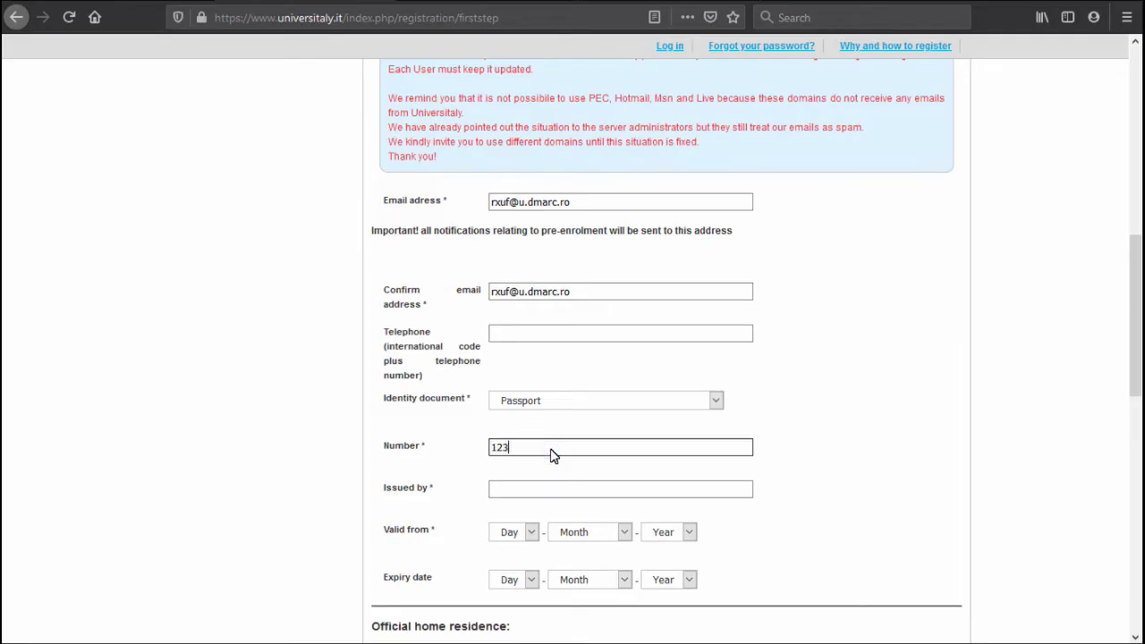
{"action": "type", "text": "4567"}
{"action": "left_click", "coordinate": [544, 489]}
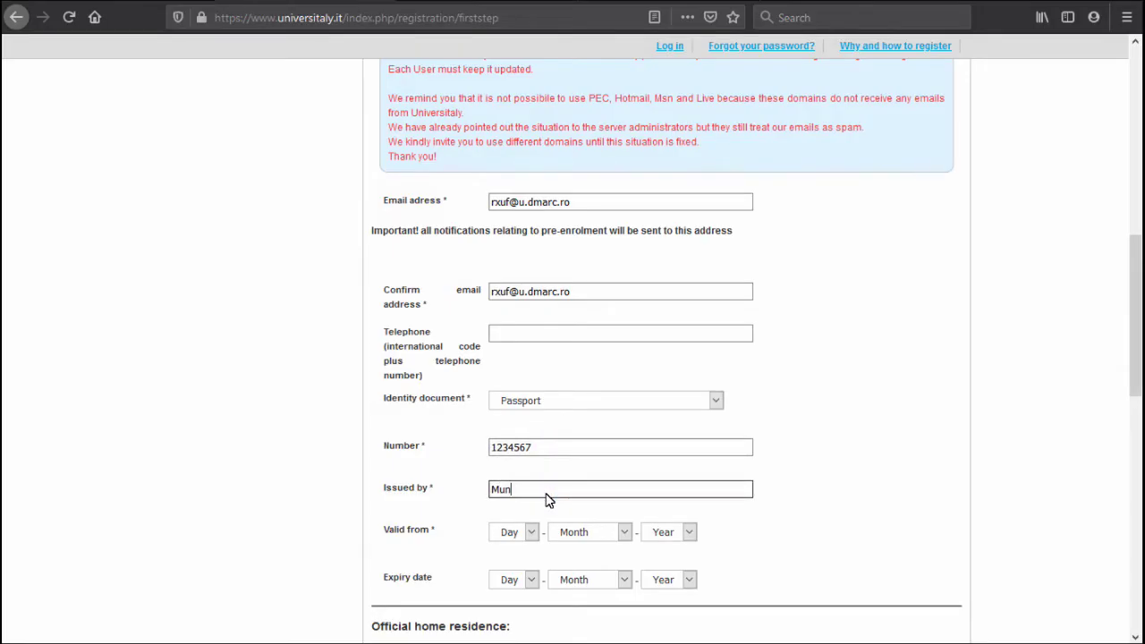
{"action": "type", "text": "Munich"}
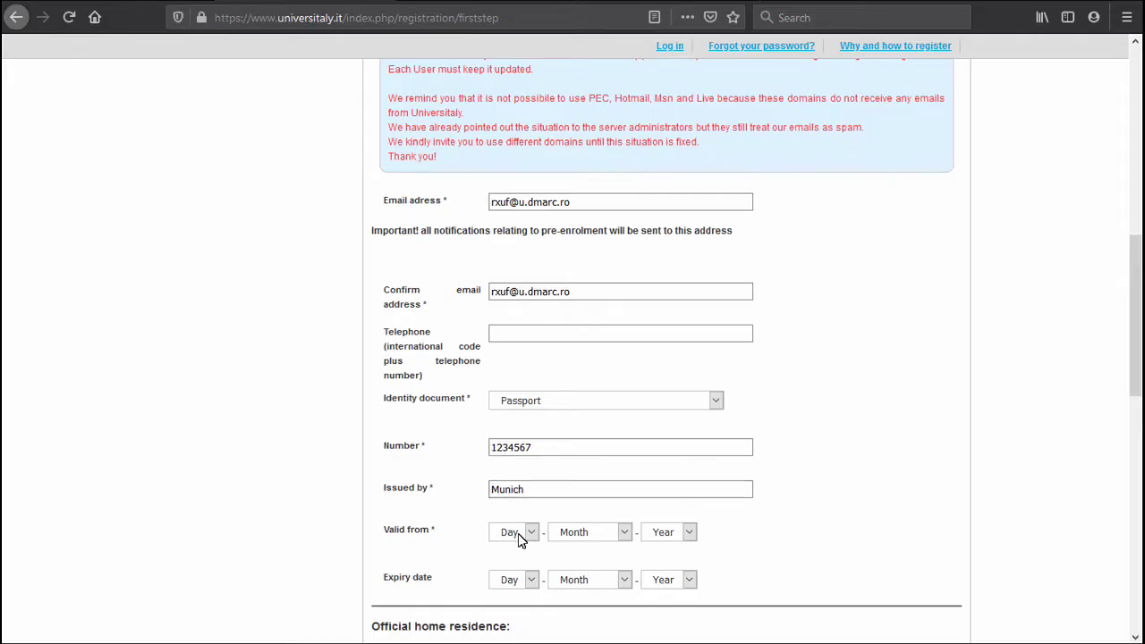
Set the passport valid from 16 May 1982 with expiry date 19 August 2036.
{"action": "left_click", "coordinate": [517, 533]}
{"action": "left_click", "coordinate": [503, 463]}
{"action": "left_click", "coordinate": [564, 534]}
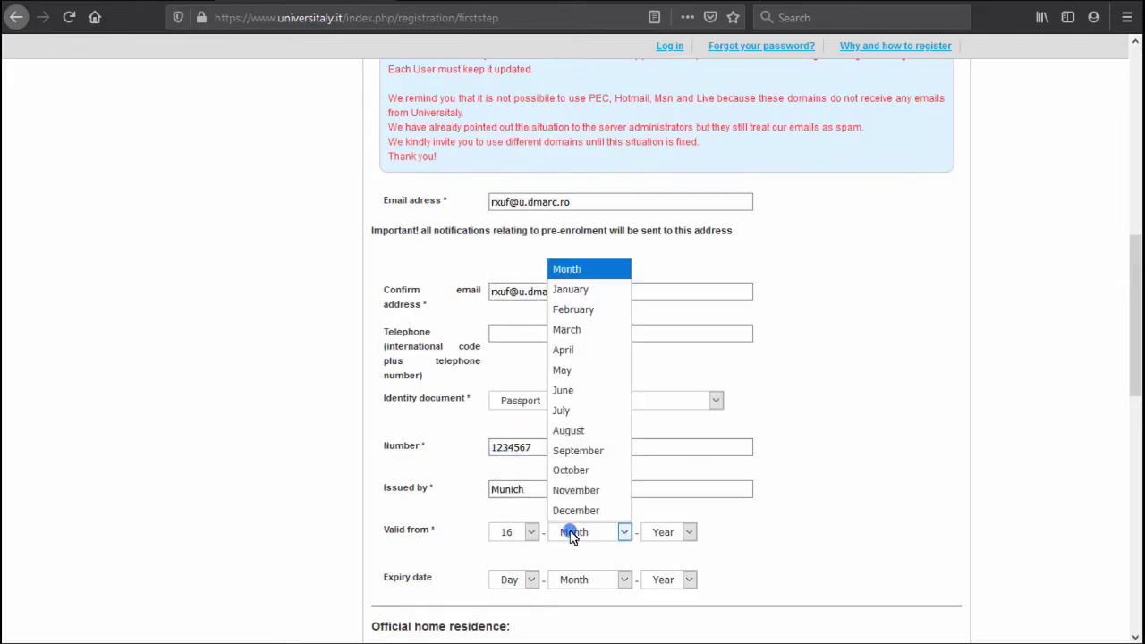
{"action": "left_click", "coordinate": [599, 368]}
{"action": "left_click", "coordinate": [681, 534]}
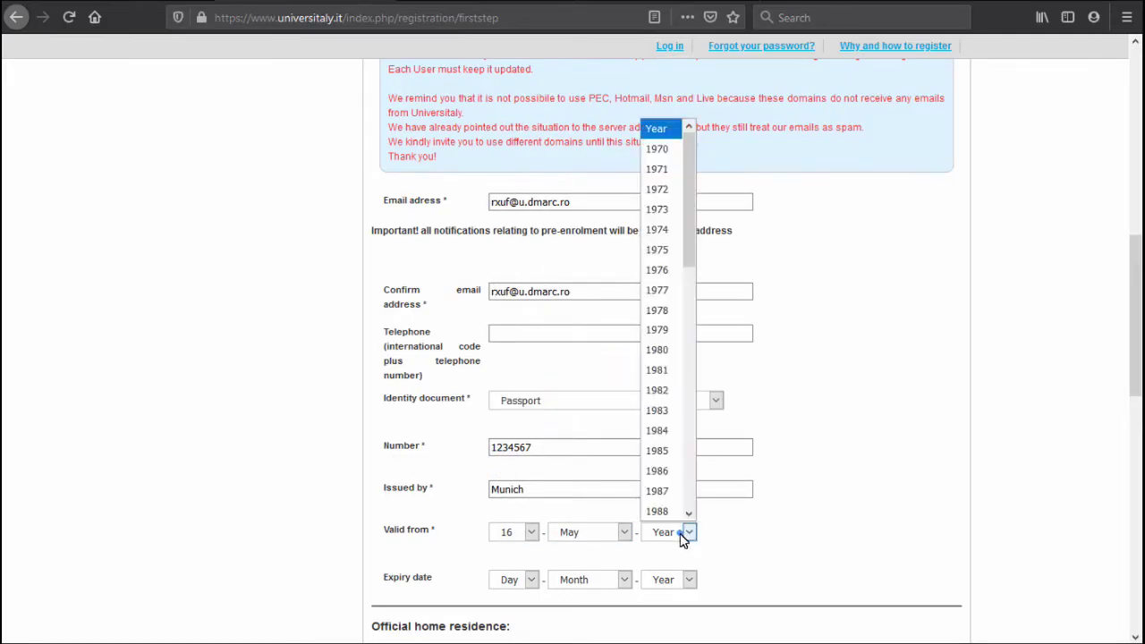
{"action": "left_click", "coordinate": [675, 393]}
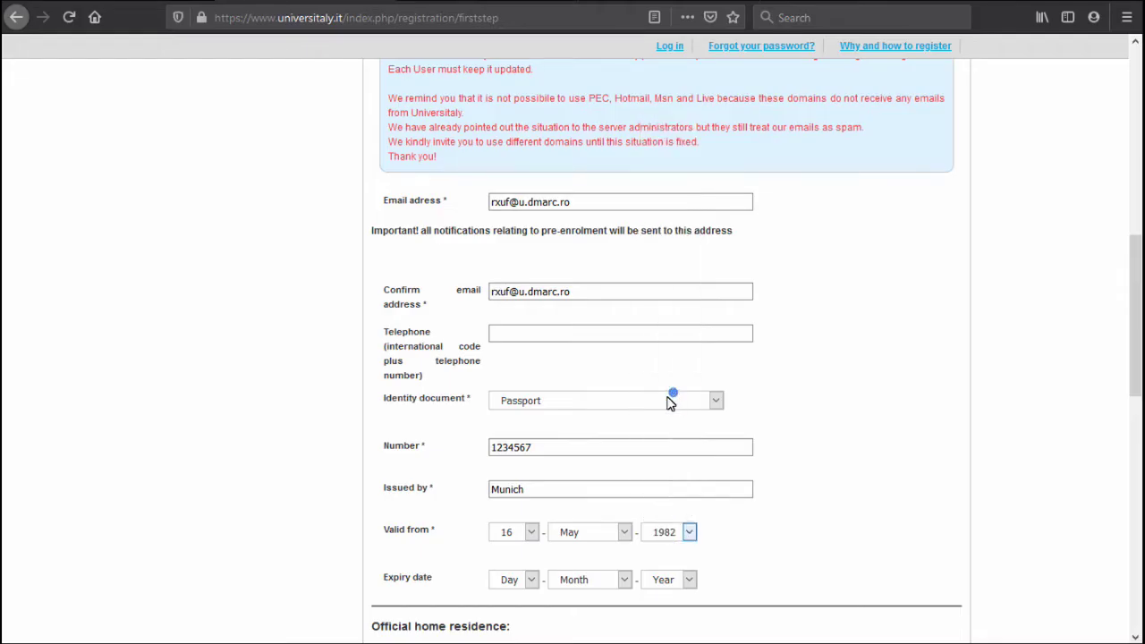
{"action": "left_click", "coordinate": [528, 580]}
{"action": "left_click", "coordinate": [503, 559]}
{"action": "left_click", "coordinate": [579, 581]}
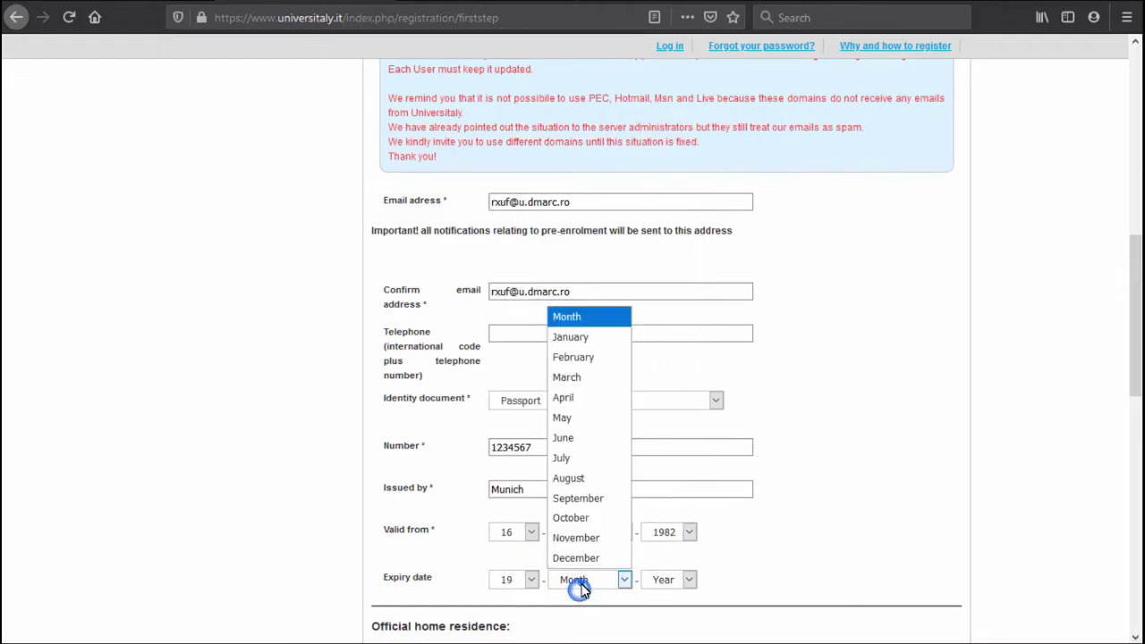
{"action": "left_click", "coordinate": [590, 487]}
{"action": "left_click", "coordinate": [685, 579]}
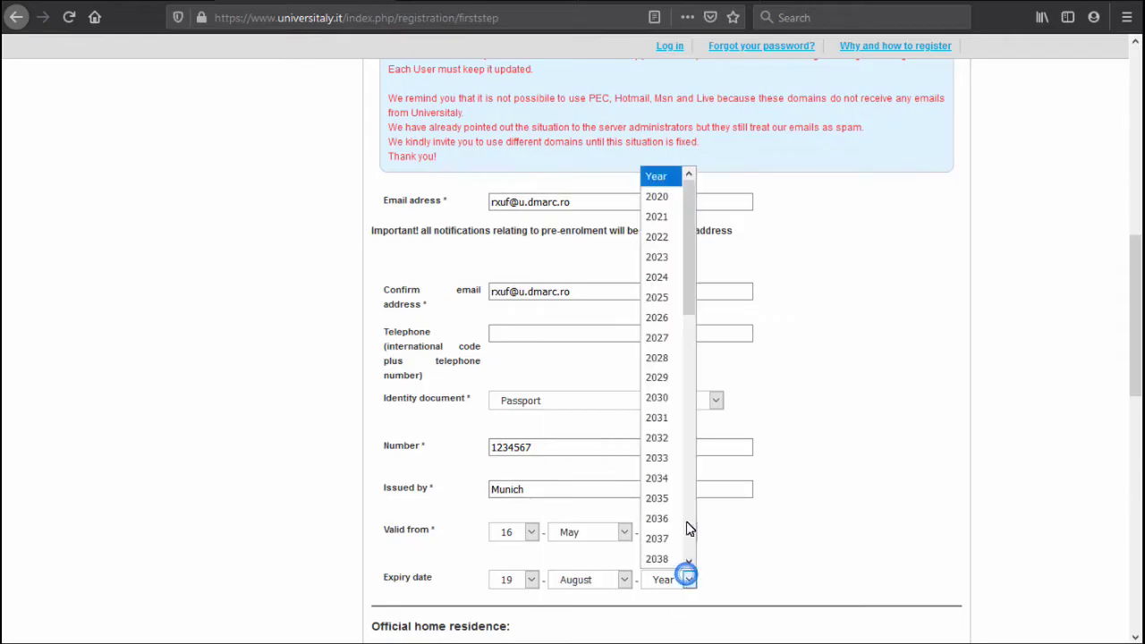
{"action": "left_click", "coordinate": [678, 517]}
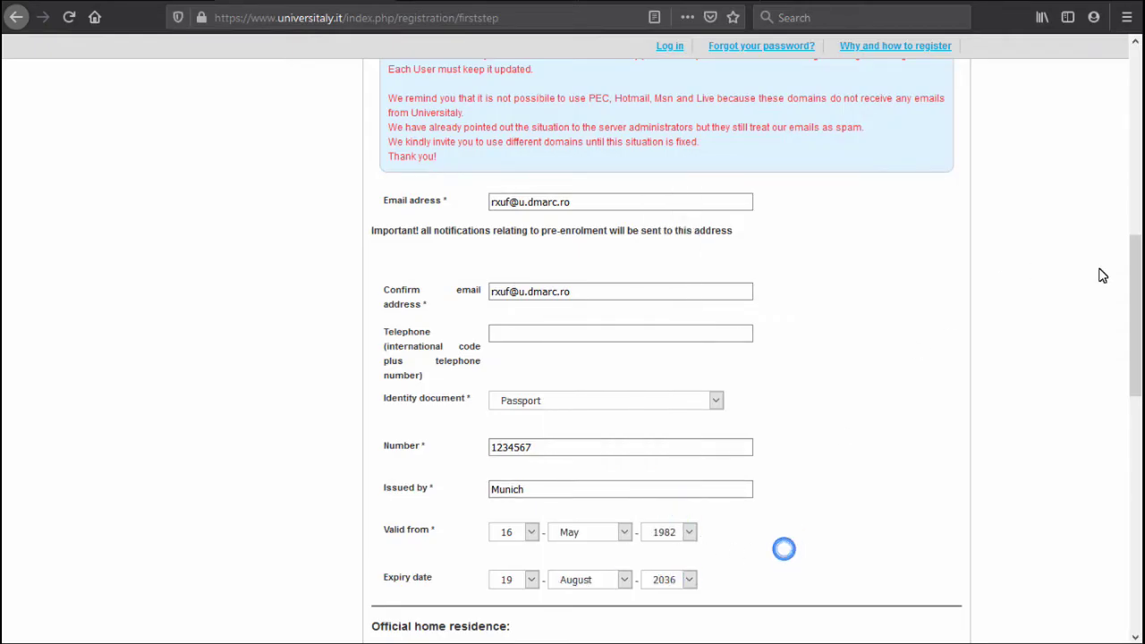
Set residence country INDIA, city Delhi, fill in the home address, then save the registration.
{"action": "left_click_drag", "start_coordinate": [1132, 274], "coordinate": [1117, 408]}
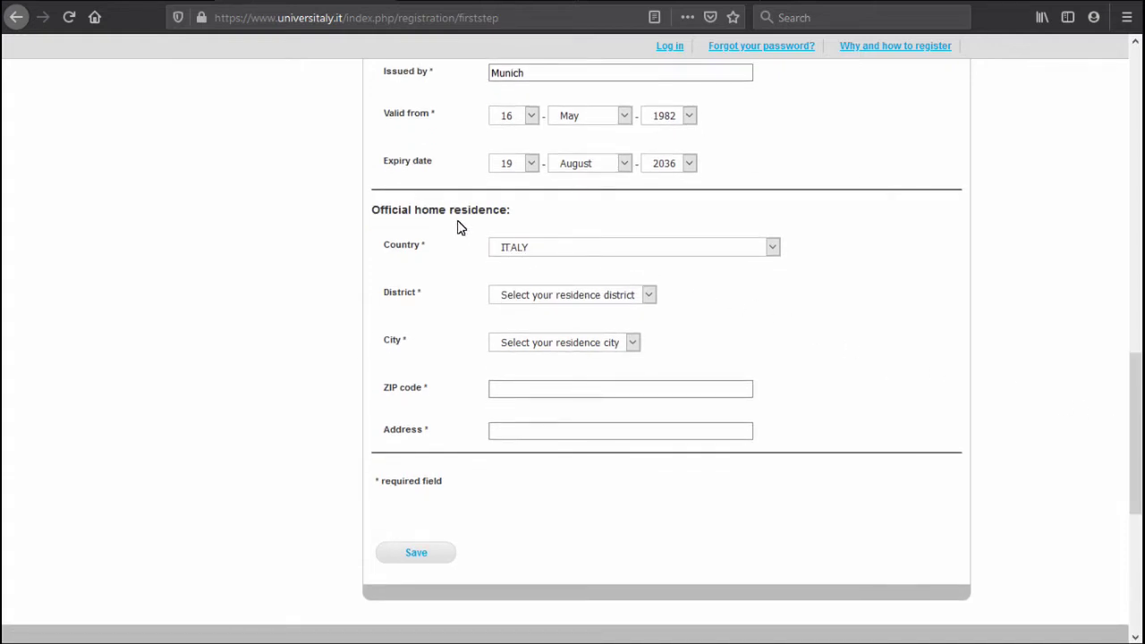
{"action": "left_click", "coordinate": [521, 254]}
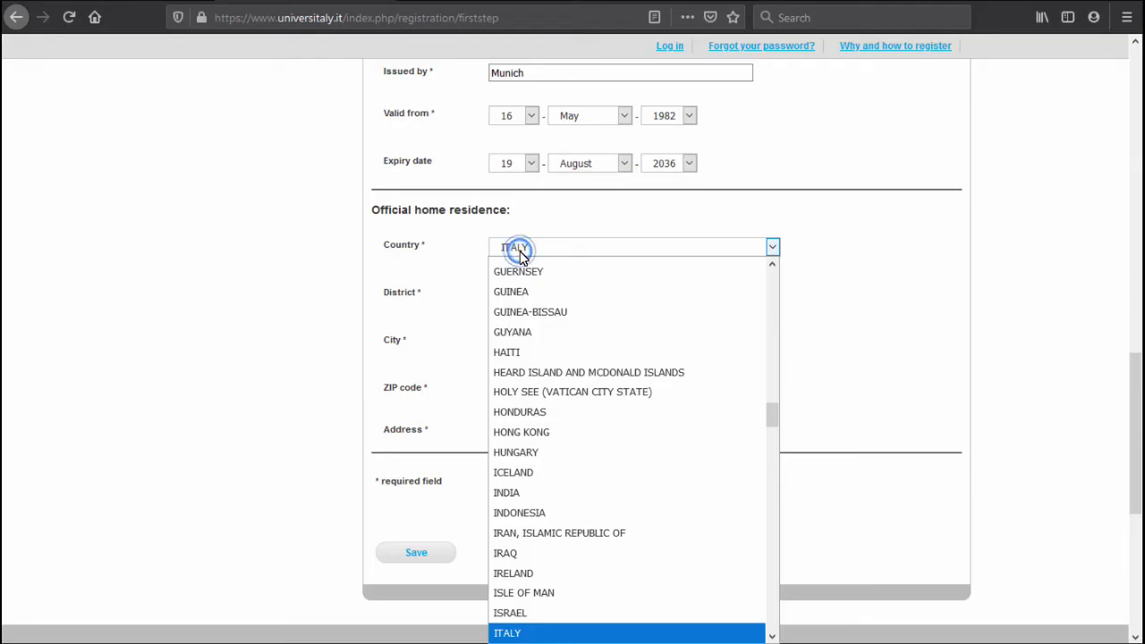
{"action": "left_click", "coordinate": [578, 493]}
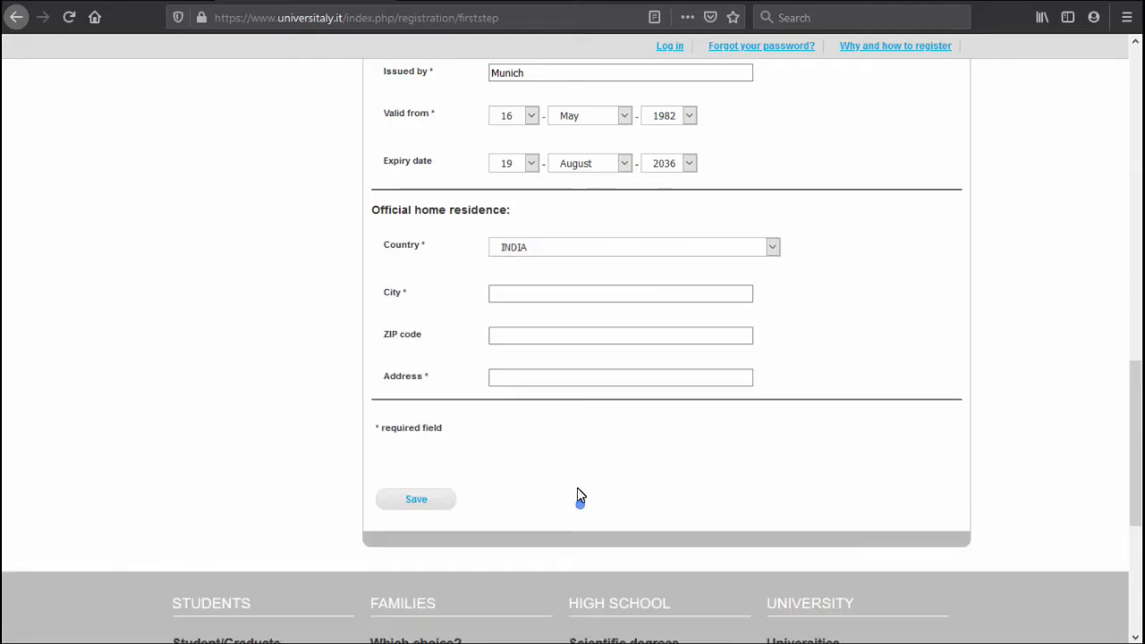
{"action": "left_click", "coordinate": [540, 298]}
{"action": "type", "text": "Delh"}
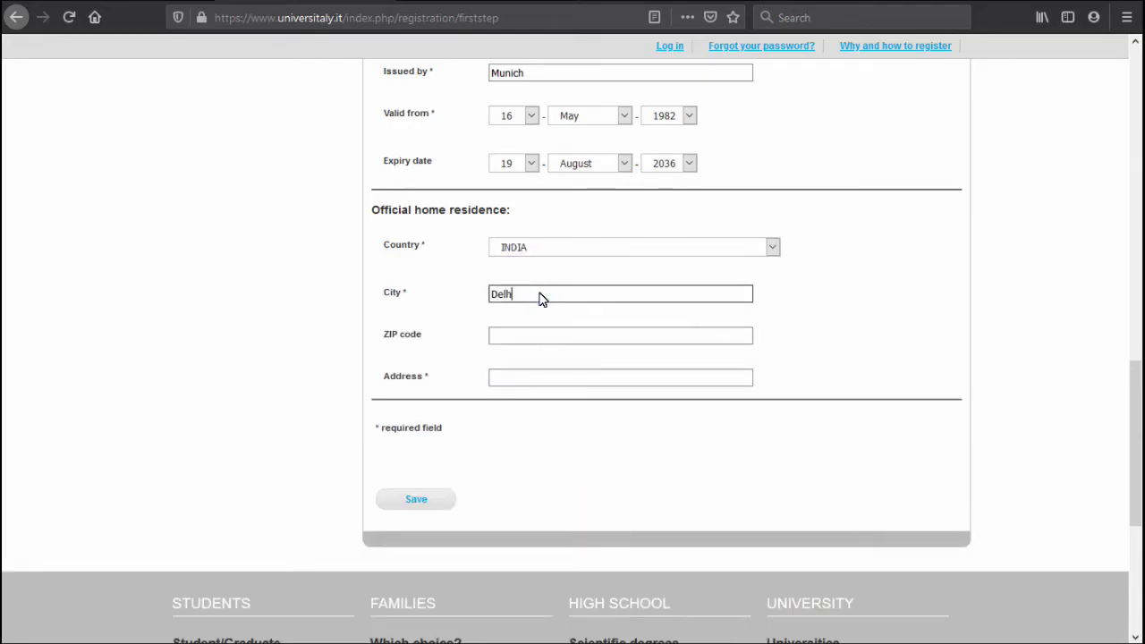
{"action": "type", "text": "i"}
{"action": "left_click", "coordinate": [515, 385]}
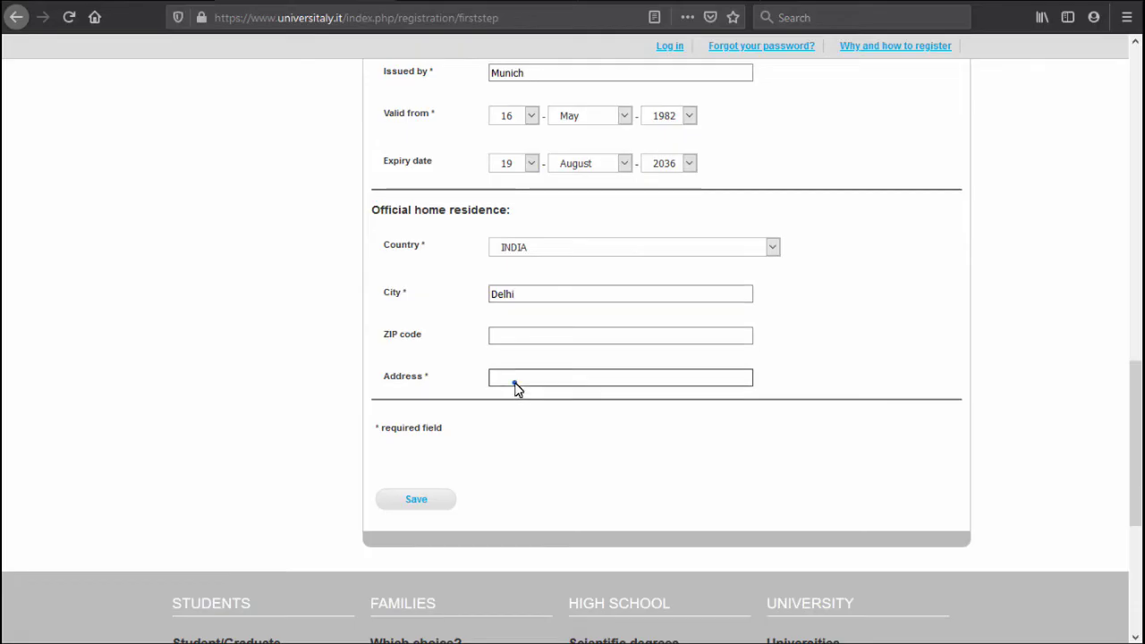
{"action": "type", "text": "Street"}
{"action": "left_click", "coordinate": [431, 502]}
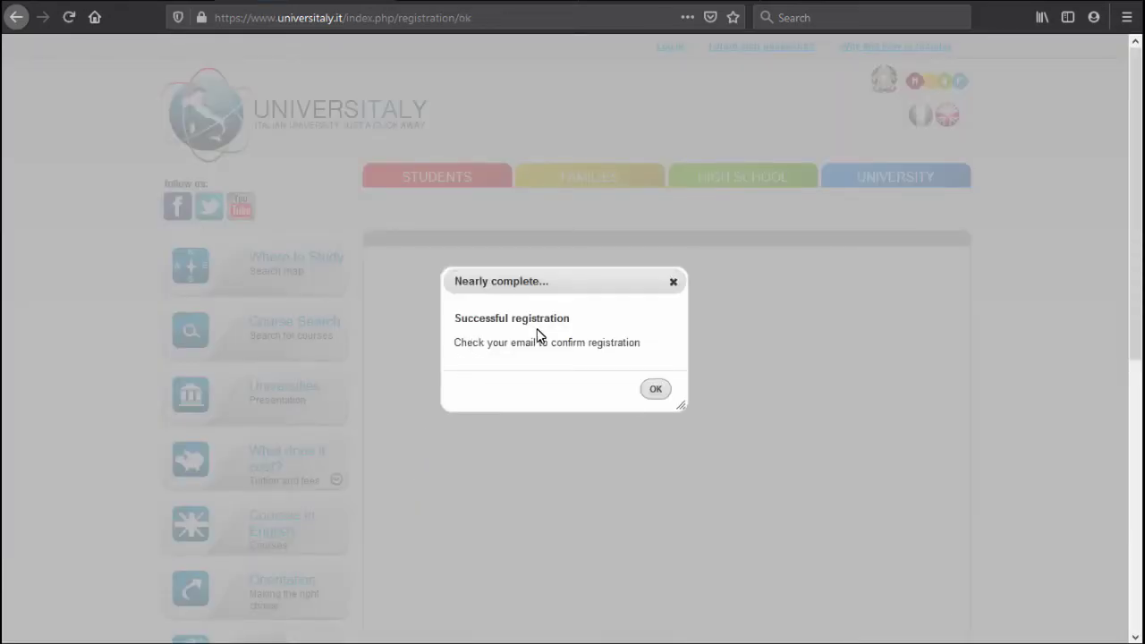
{"action": "left_click", "coordinate": [655, 391]}
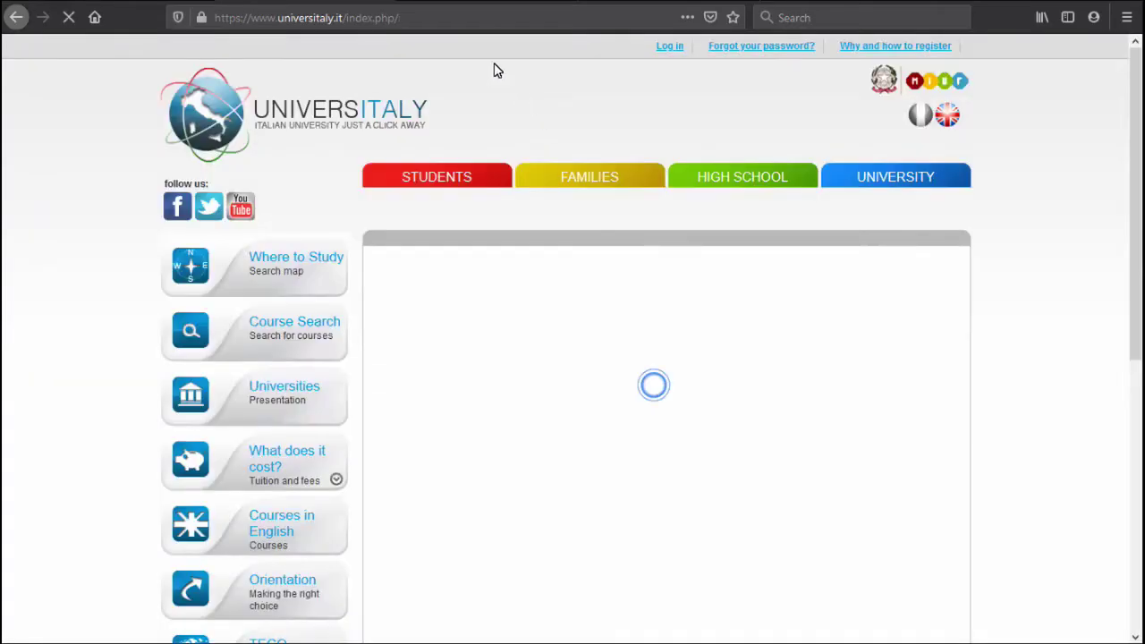
Refresh the mytemp.email inbox, open the UniversItaly email, and follow its Confirm process link.
{"action": "key", "text": "ctrl+Tab"}
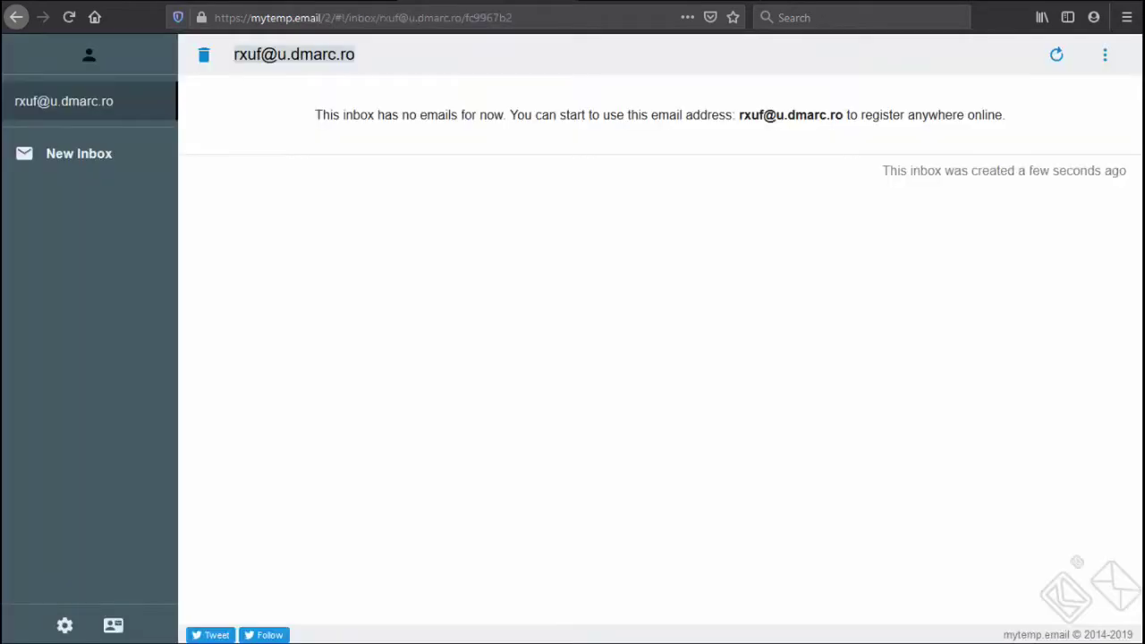
{"action": "mouse_move", "coordinate": [152, 114]}
{"action": "left_click", "coordinate": [1057, 57]}
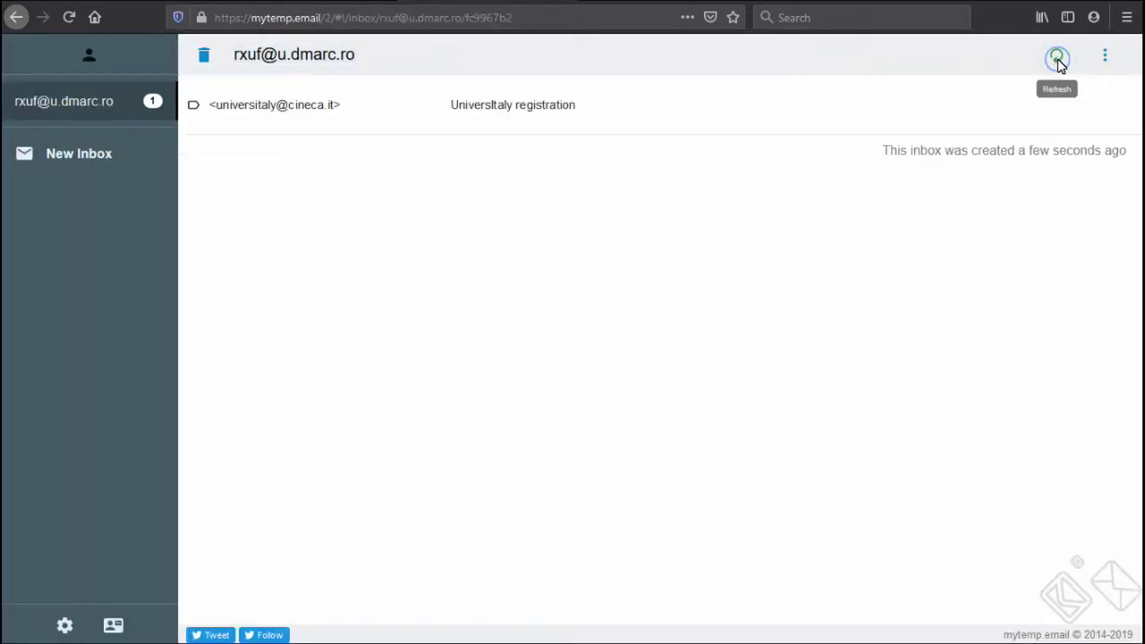
{"action": "left_click", "coordinate": [469, 122]}
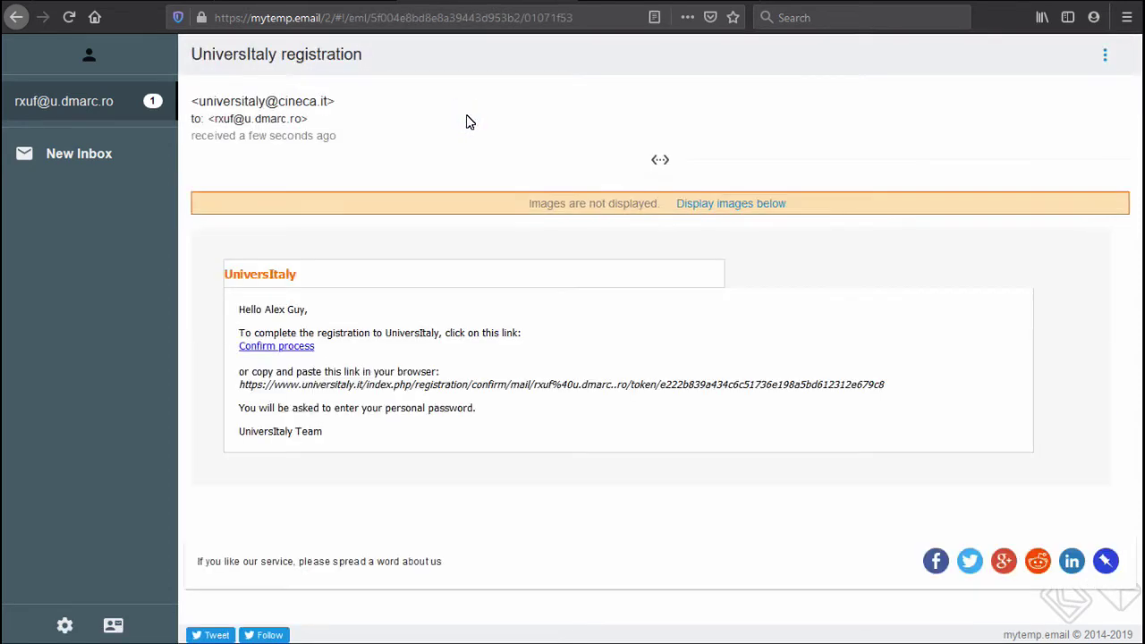
{"action": "left_click", "coordinate": [295, 353]}
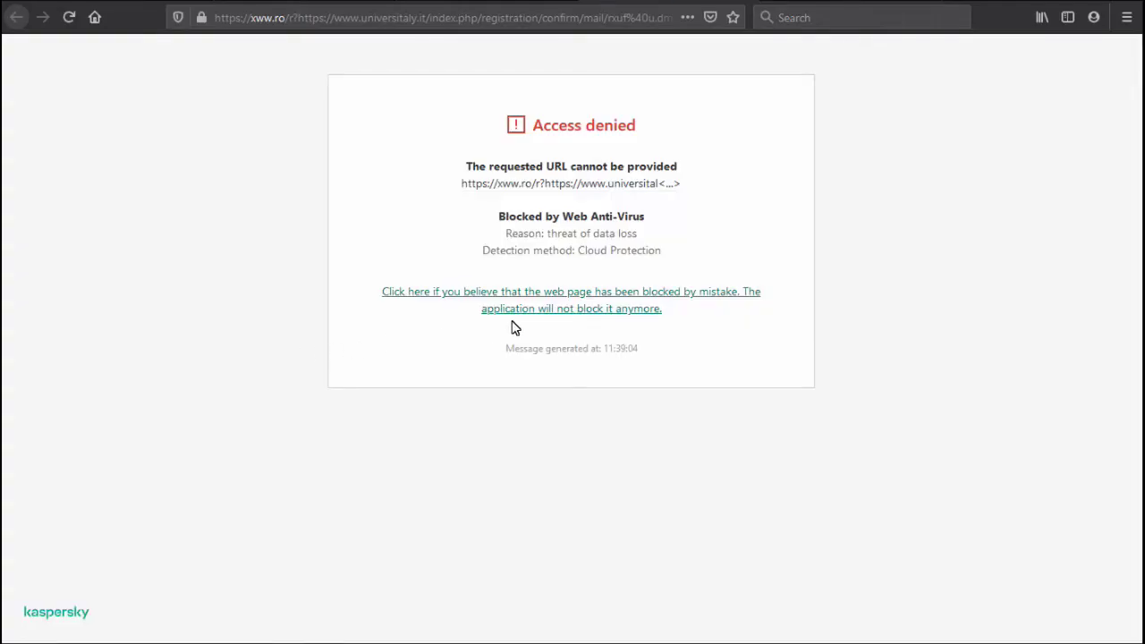
Bypass the Kaspersky block, then enter and repeat a new account password and save it.
{"action": "left_click", "coordinate": [522, 312]}
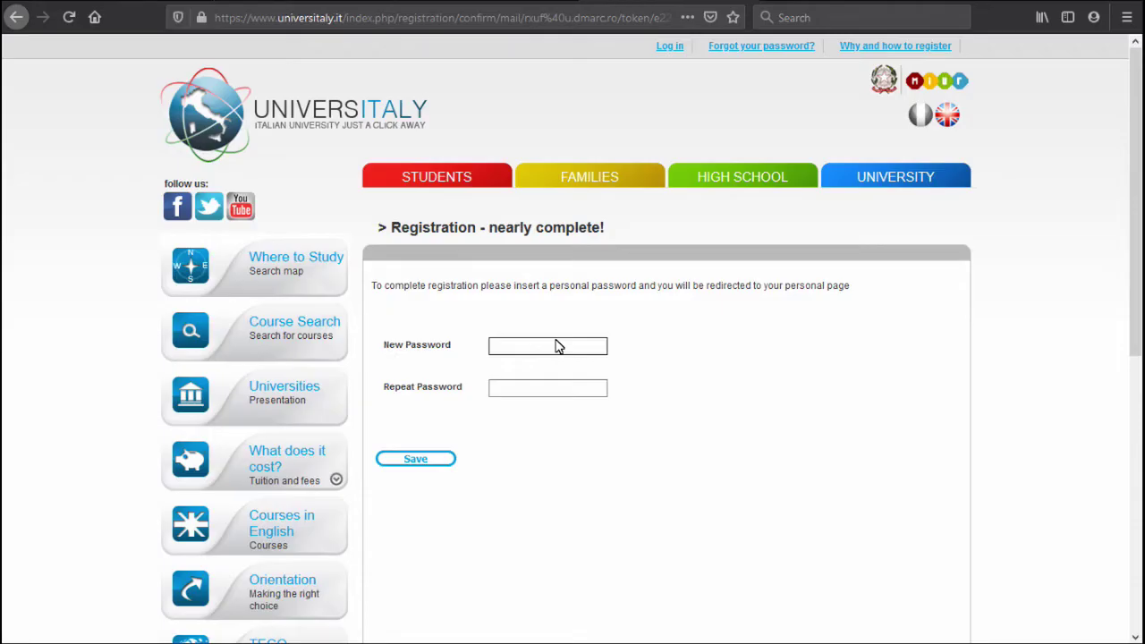
{"action": "left_click", "coordinate": [556, 347]}
{"action": "type", "text": "***************"}
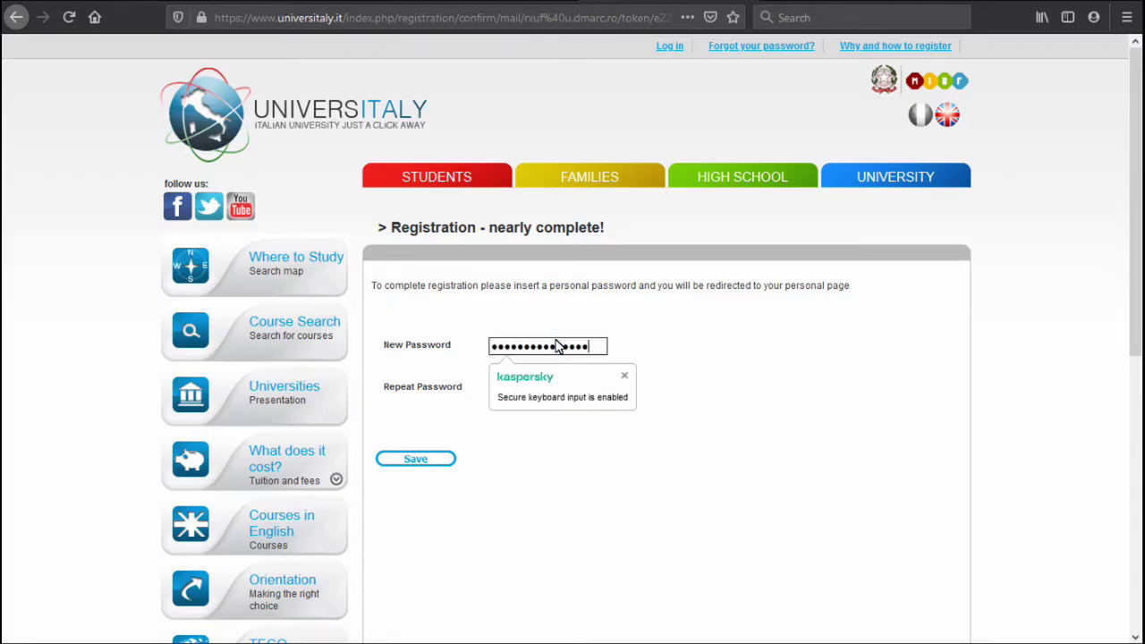
{"action": "left_click", "coordinate": [564, 391]}
{"action": "type", "text": "***************"}
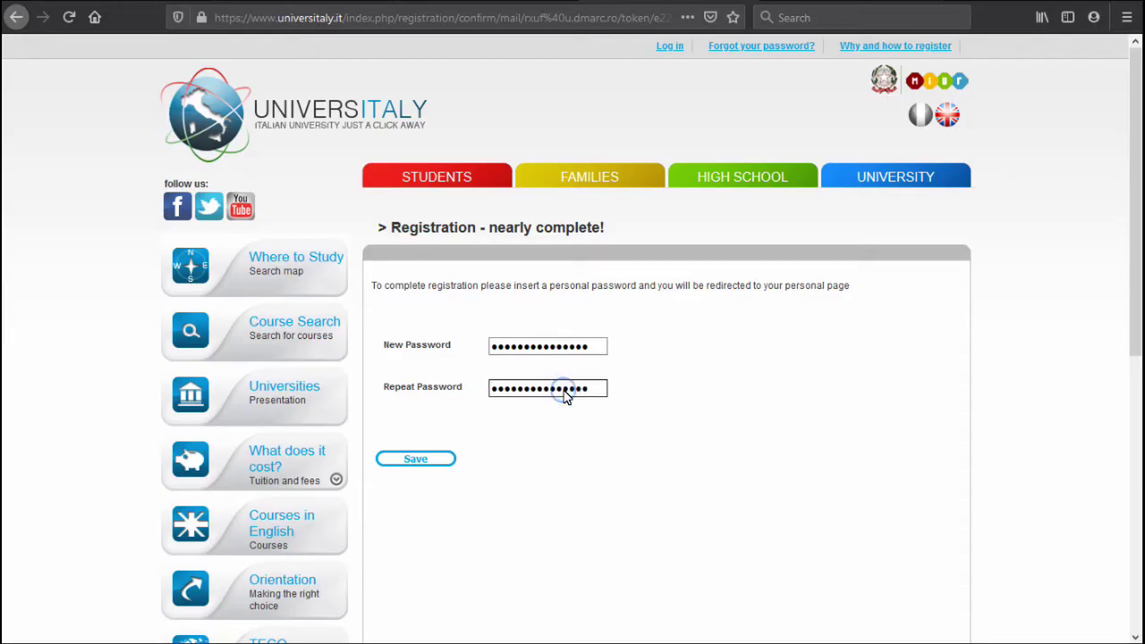
{"action": "left_click", "coordinate": [426, 461]}
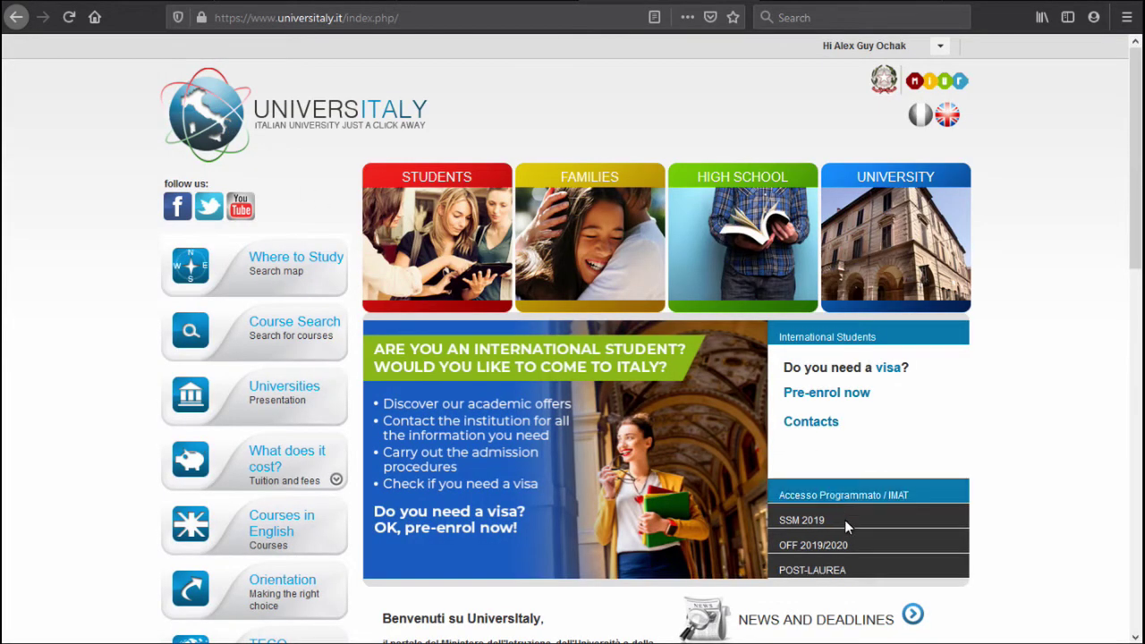
Start IMAT 2020 enrolment via Iscriviti and select Torino Medicine and Surgery as 1° Choice.
{"action": "left_click", "coordinate": [893, 499]}
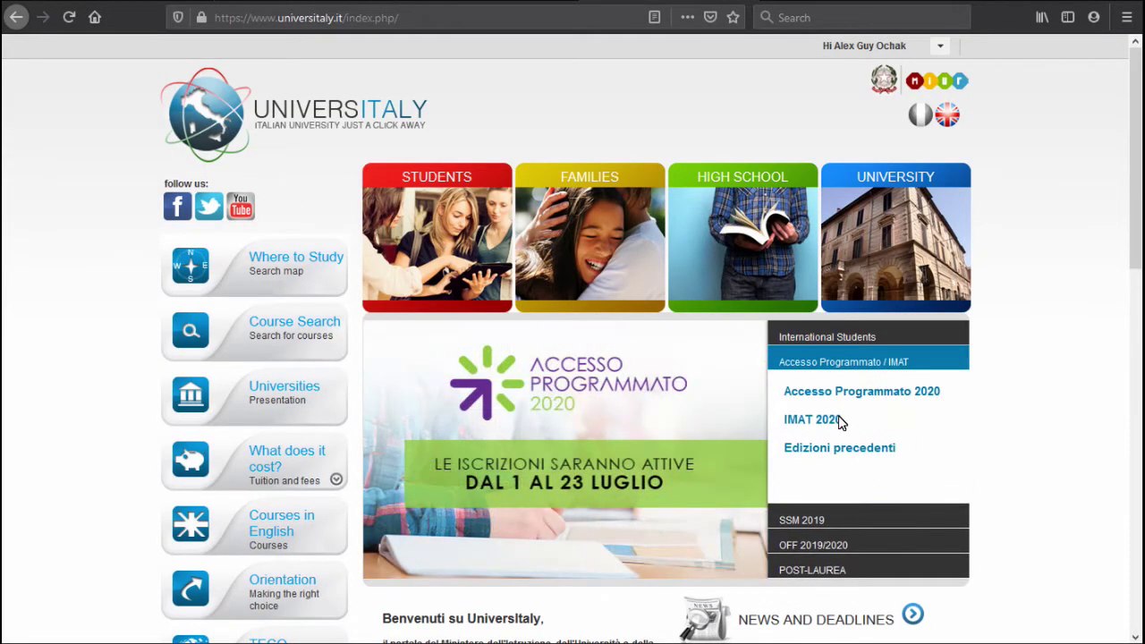
{"action": "left_click", "coordinate": [830, 419]}
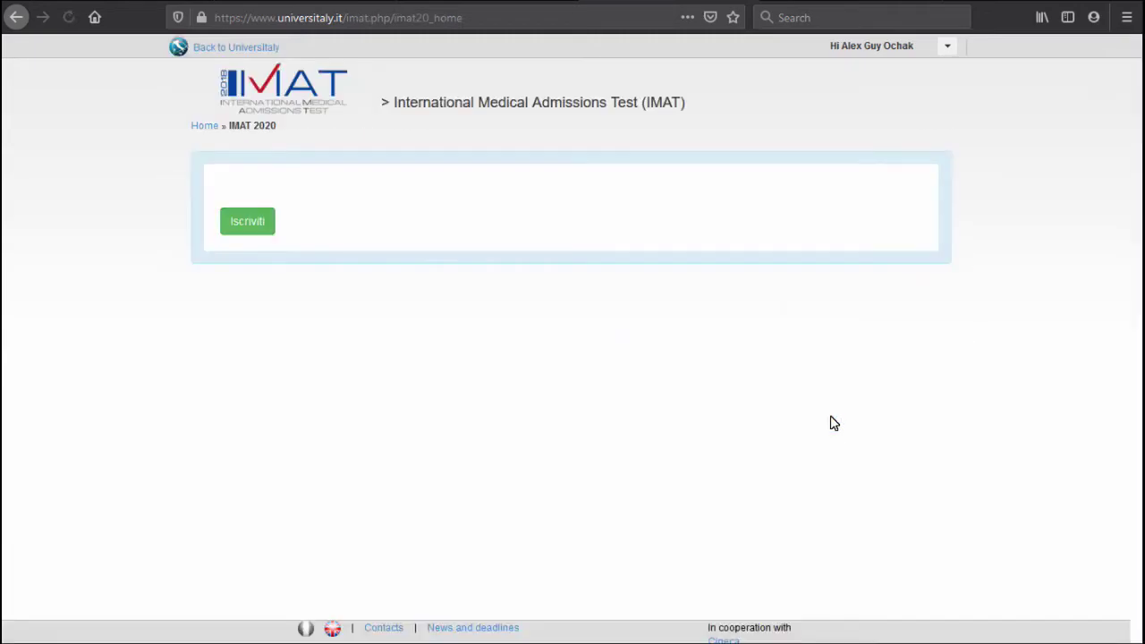
{"action": "left_click", "coordinate": [247, 221]}
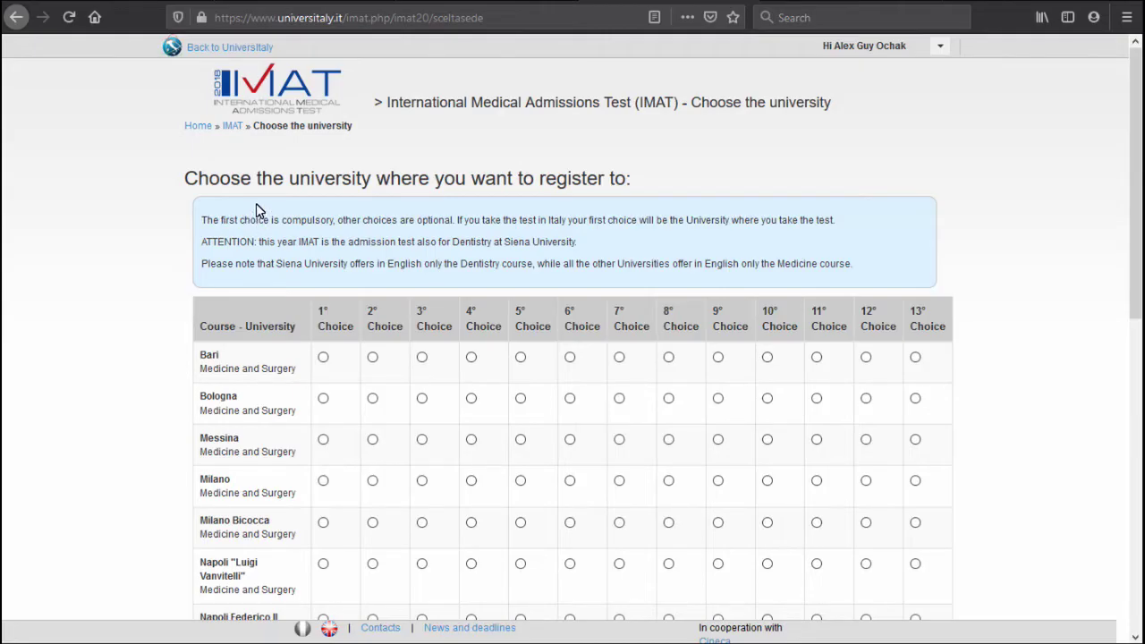
{"action": "scroll", "coordinate": [256, 210], "scroll_direction": "down", "scroll_amount": 2}
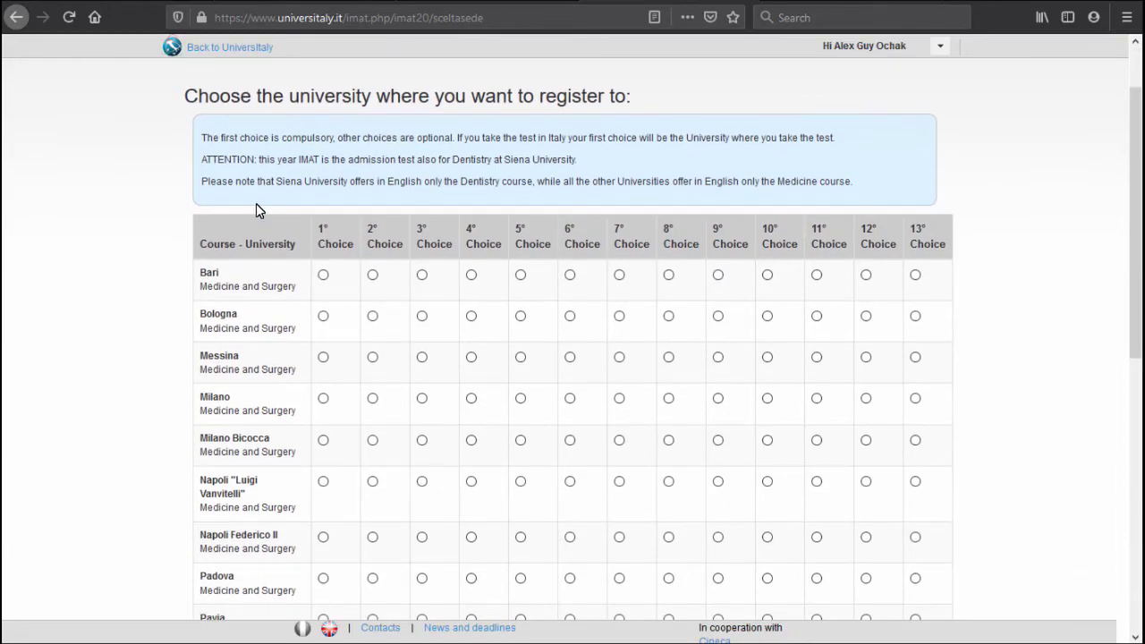
{"action": "scroll", "coordinate": [255, 211], "scroll_direction": "down", "scroll_amount": 2}
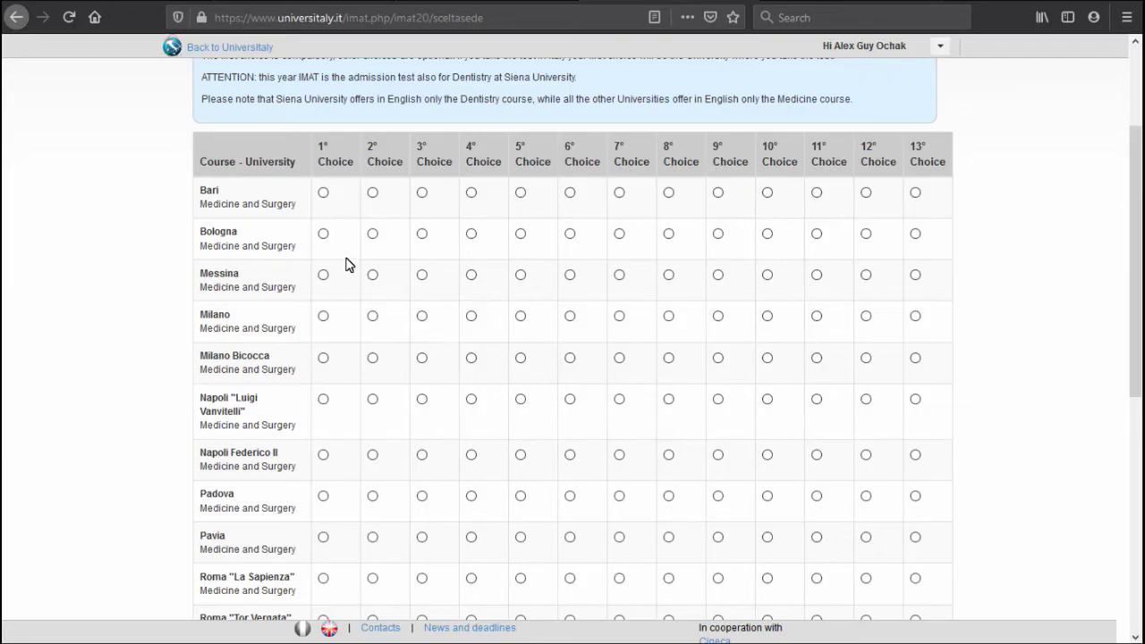
{"action": "scroll", "coordinate": [329, 300], "scroll_direction": "down", "scroll_amount": 4}
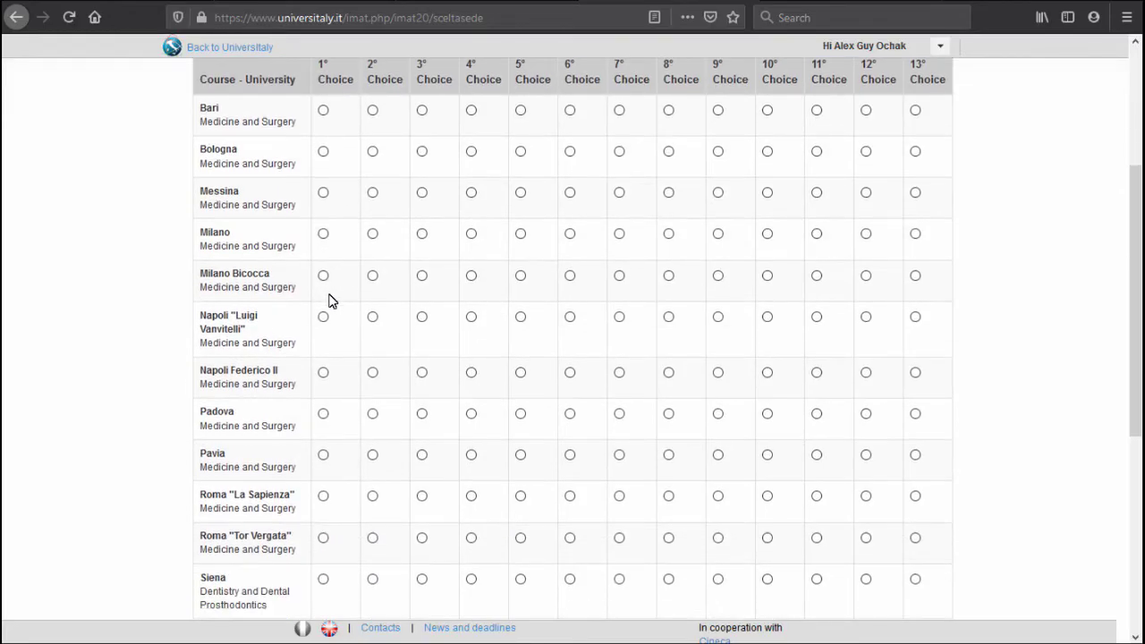
{"action": "scroll", "coordinate": [340, 455], "scroll_direction": "down", "scroll_amount": 2}
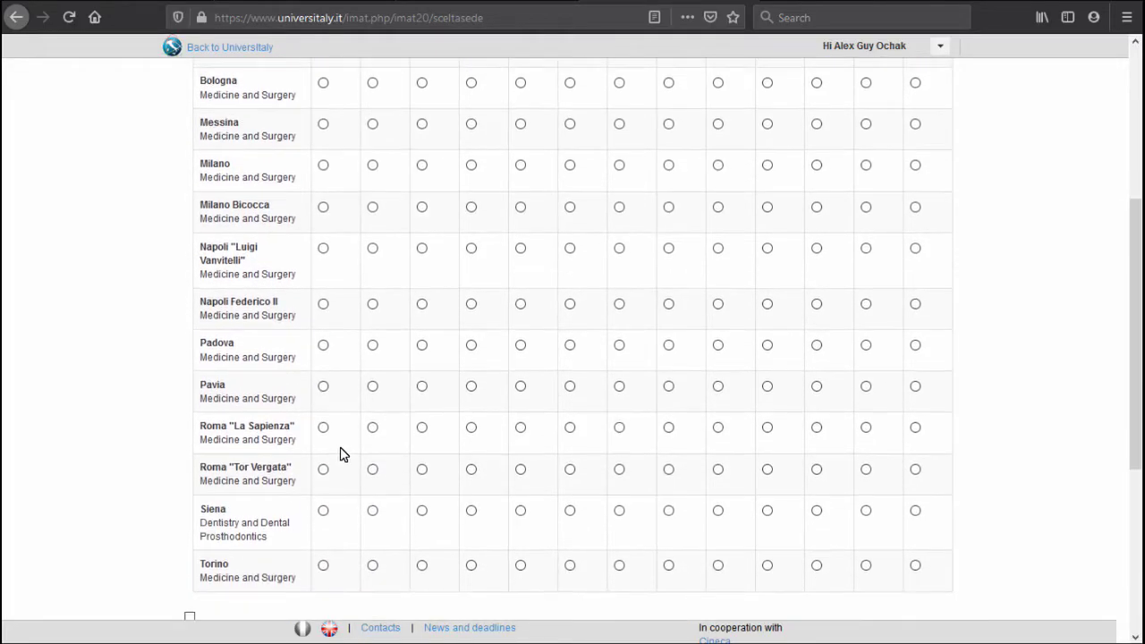
{"action": "left_click", "coordinate": [321, 474]}
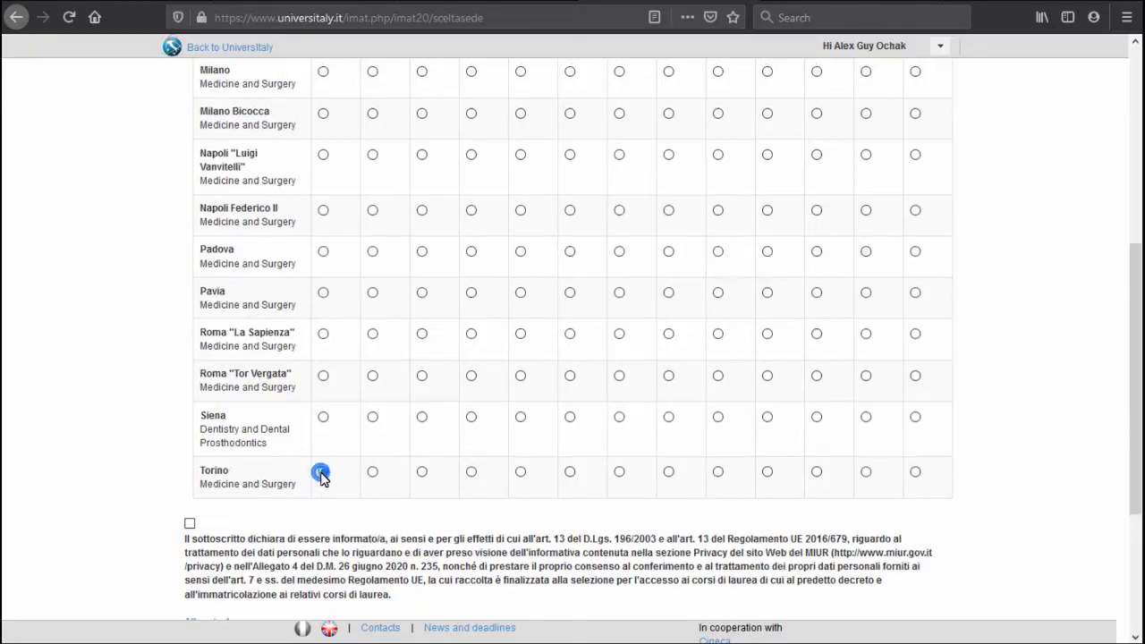
Pick Messina 2nd, Bologna 3rd, Bari 4th and Milano 5th choice in the seat table.
{"action": "scroll", "coordinate": [324, 384], "scroll_direction": "up", "scroll_amount": 8}
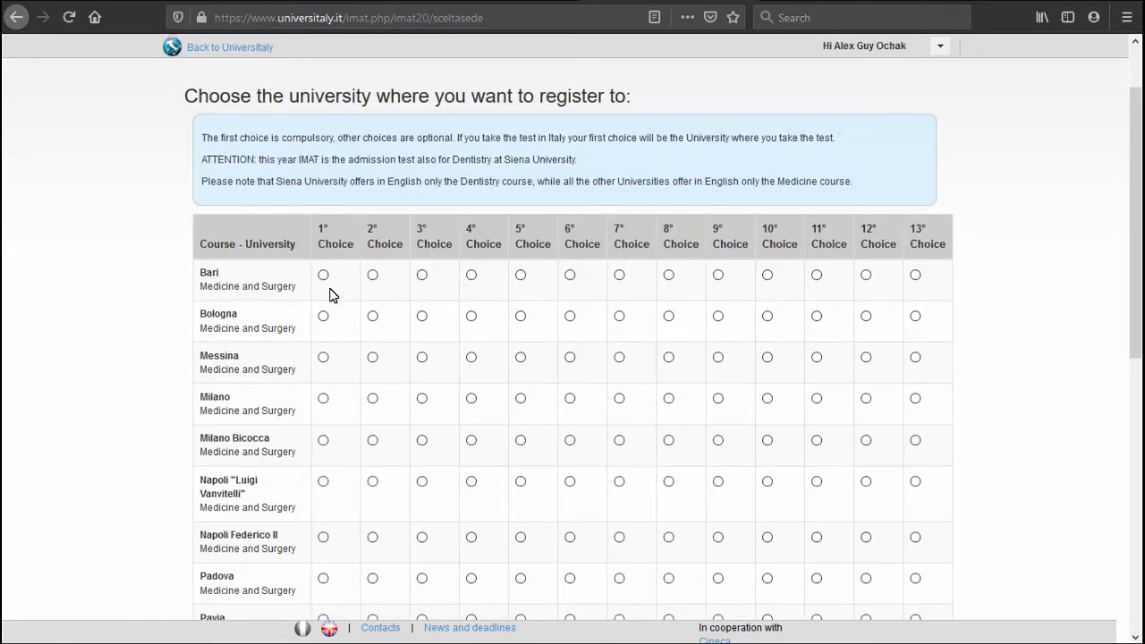
{"action": "left_click", "coordinate": [372, 357]}
{"action": "left_click", "coordinate": [471, 316]}
{"action": "left_click", "coordinate": [423, 316]}
{"action": "left_click", "coordinate": [472, 358]}
{"action": "left_click", "coordinate": [470, 316]}
{"action": "left_click", "coordinate": [471, 276]}
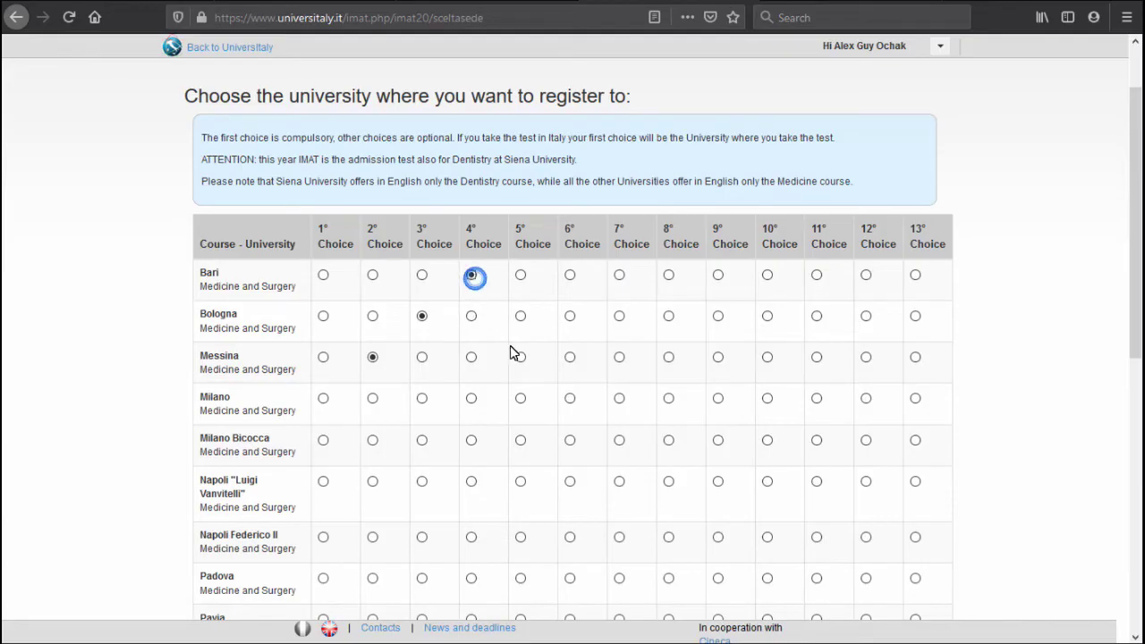
{"action": "left_click", "coordinate": [520, 399]}
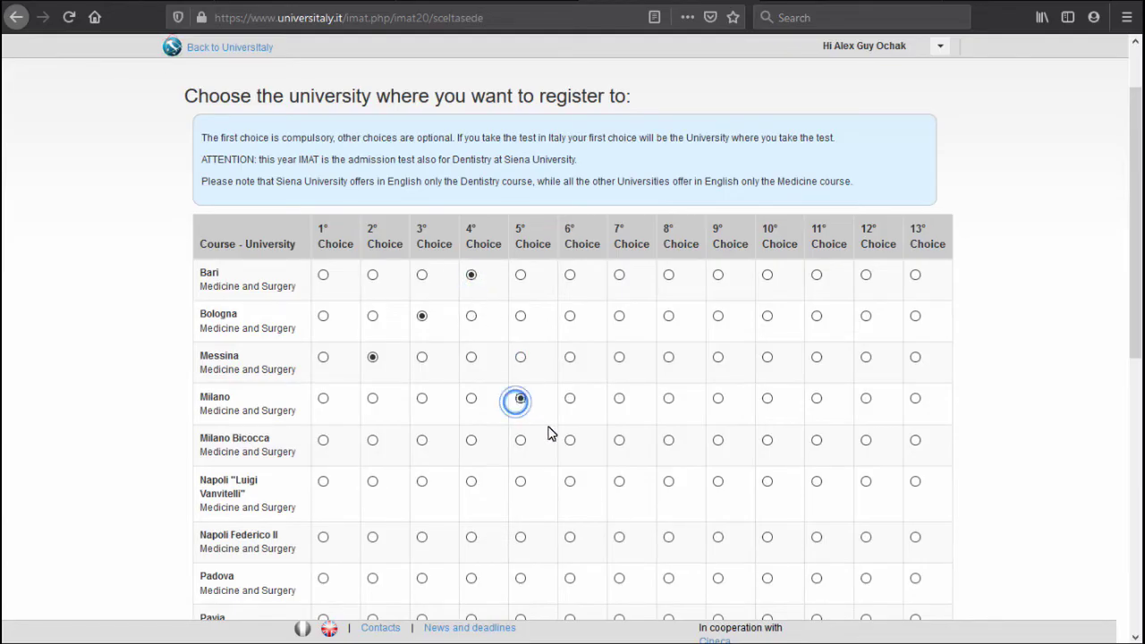
Scroll down the choice page, then switch to the IMAT School site tab.
{"action": "scroll", "coordinate": [465, 415], "scroll_direction": "down", "scroll_amount": 1}
{"action": "scroll", "coordinate": [465, 415], "scroll_direction": "down", "scroll_amount": 5}
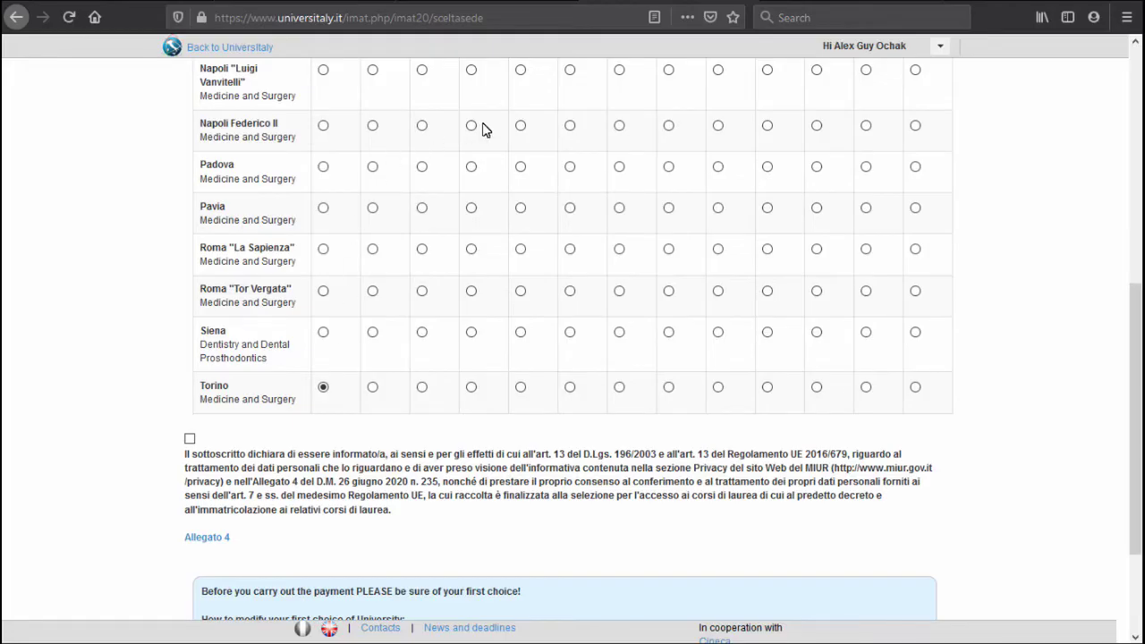
{"action": "left_click", "coordinate": [799, 2]}
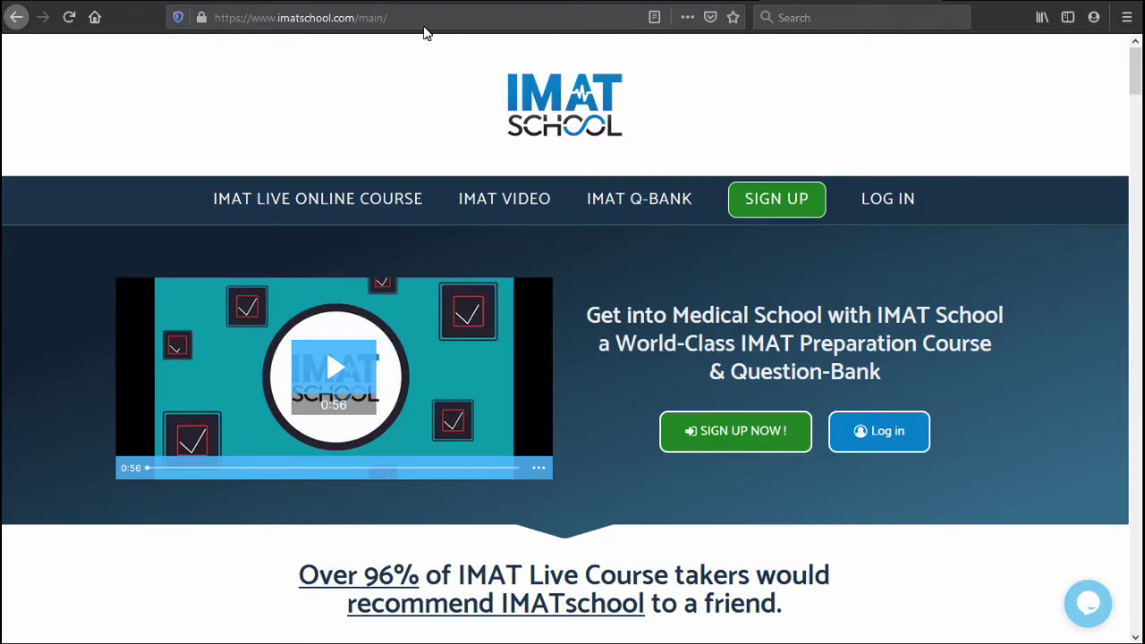
Sign up for a free IMAT School account with your name, pasted e-mail and password, choosing 'No, thanks' to offers.
{"action": "left_click", "coordinate": [758, 215]}
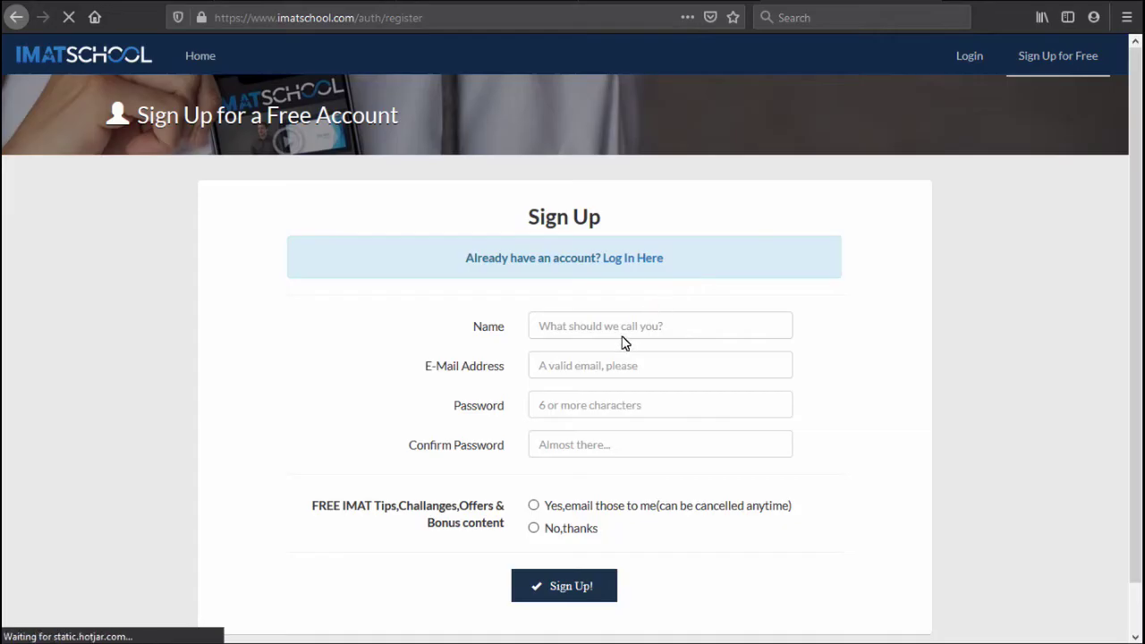
{"action": "left_click", "coordinate": [620, 336]}
{"action": "type", "text": "Alex"}
{"action": "key", "text": "Tab"}
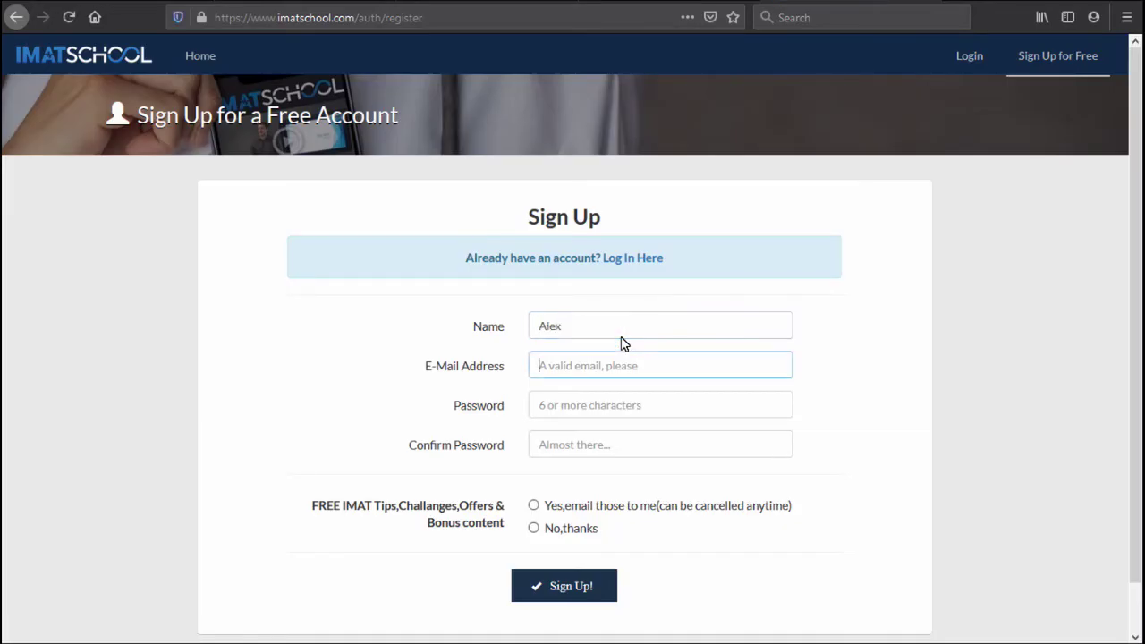
{"action": "key", "text": "ctrl+v"}
{"action": "left_click", "coordinate": [599, 407]}
{"action": "key", "text": "ctrl+v"}
{"action": "left_click", "coordinate": [708, 456]}
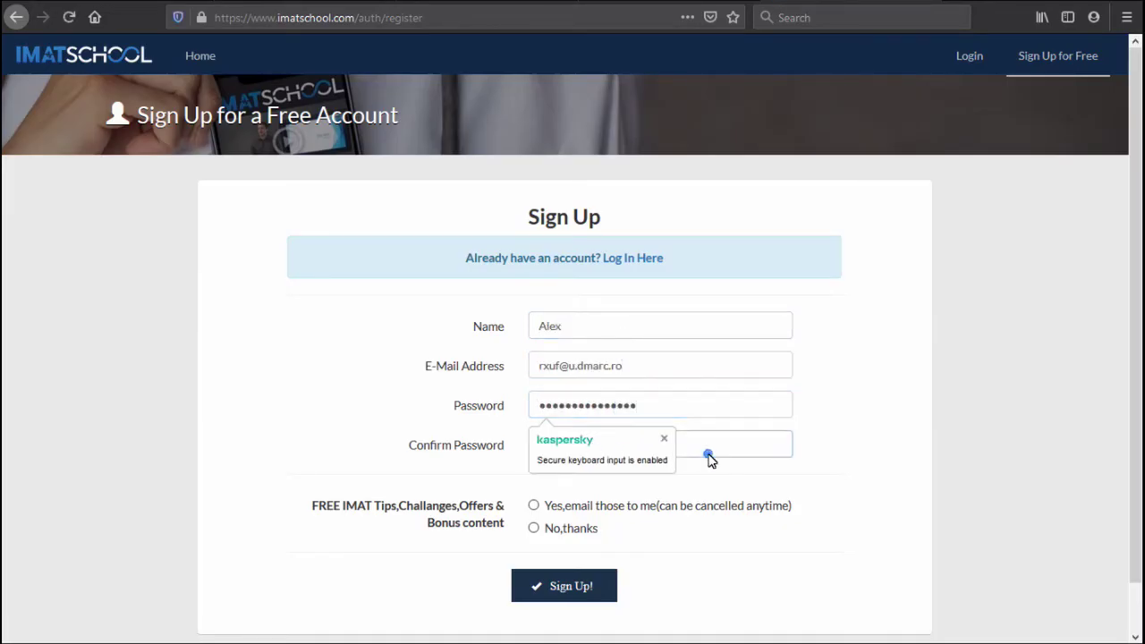
{"action": "key", "text": "ctrl+v"}
{"action": "left_click", "coordinate": [576, 529]}
{"action": "left_click", "coordinate": [570, 587]}
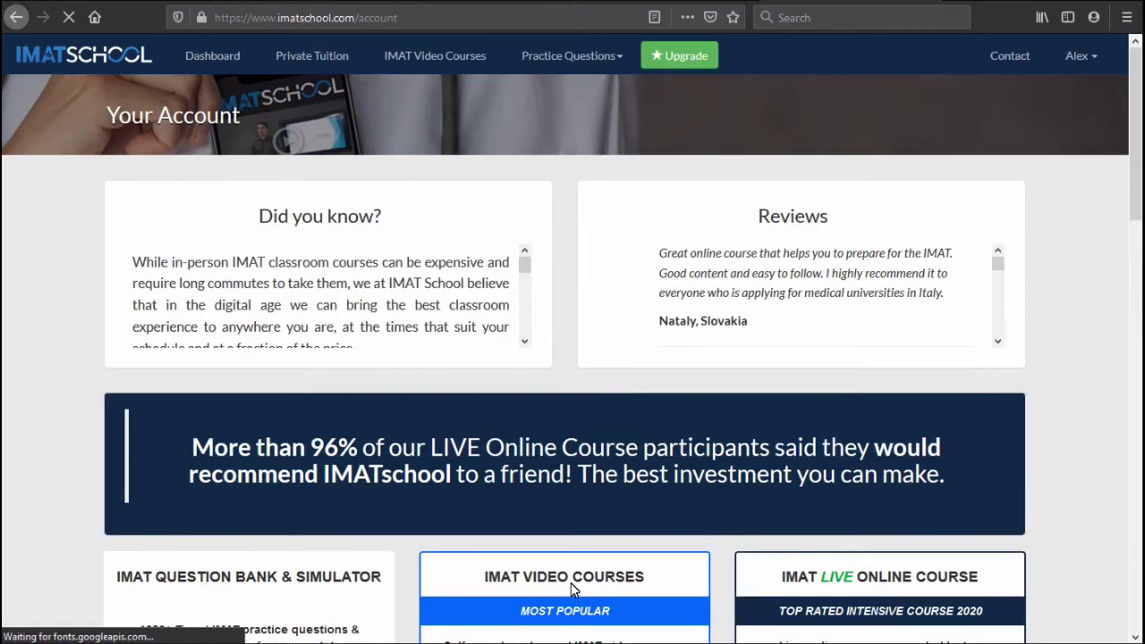
Start the IMAT 2016 past paper in the IMAT Simulator under Practice Questions.
{"action": "left_click", "coordinate": [565, 64]}
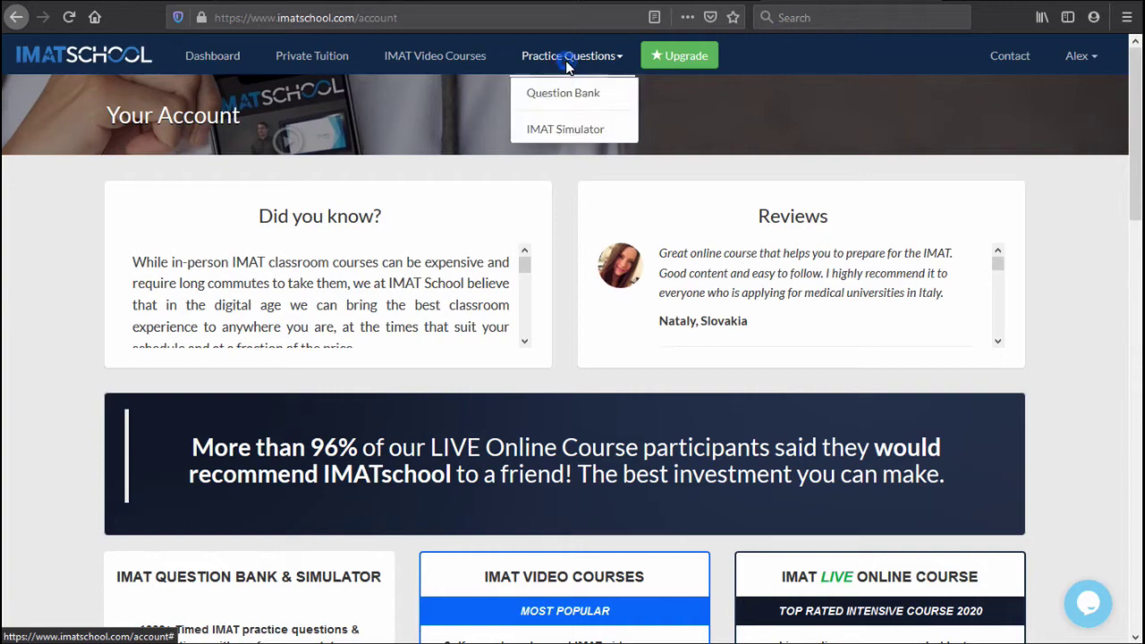
{"action": "left_click", "coordinate": [566, 130]}
{"action": "scroll", "coordinate": [565, 132], "scroll_direction": "down", "scroll_amount": 5}
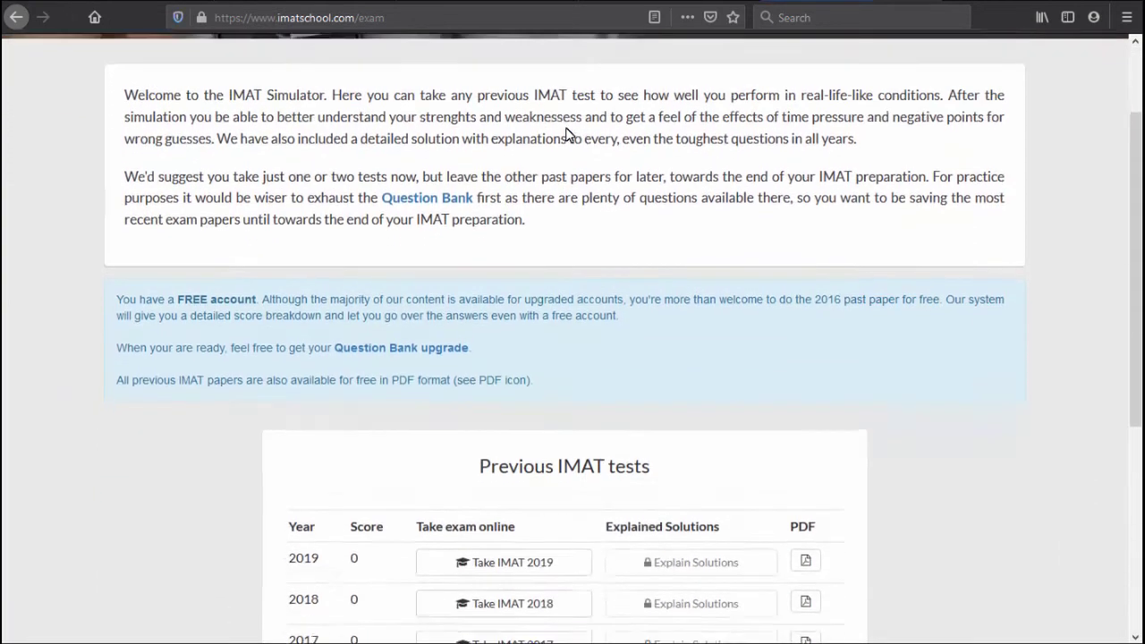
{"action": "scroll", "coordinate": [565, 134], "scroll_direction": "down", "scroll_amount": 2}
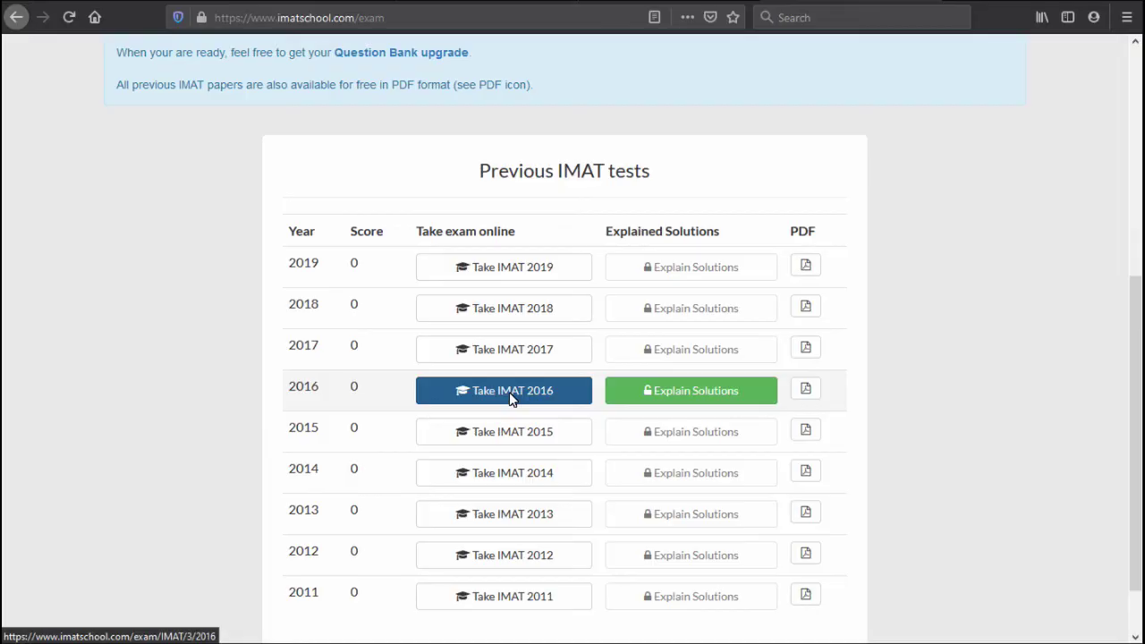
{"action": "left_click", "coordinate": [511, 399]}
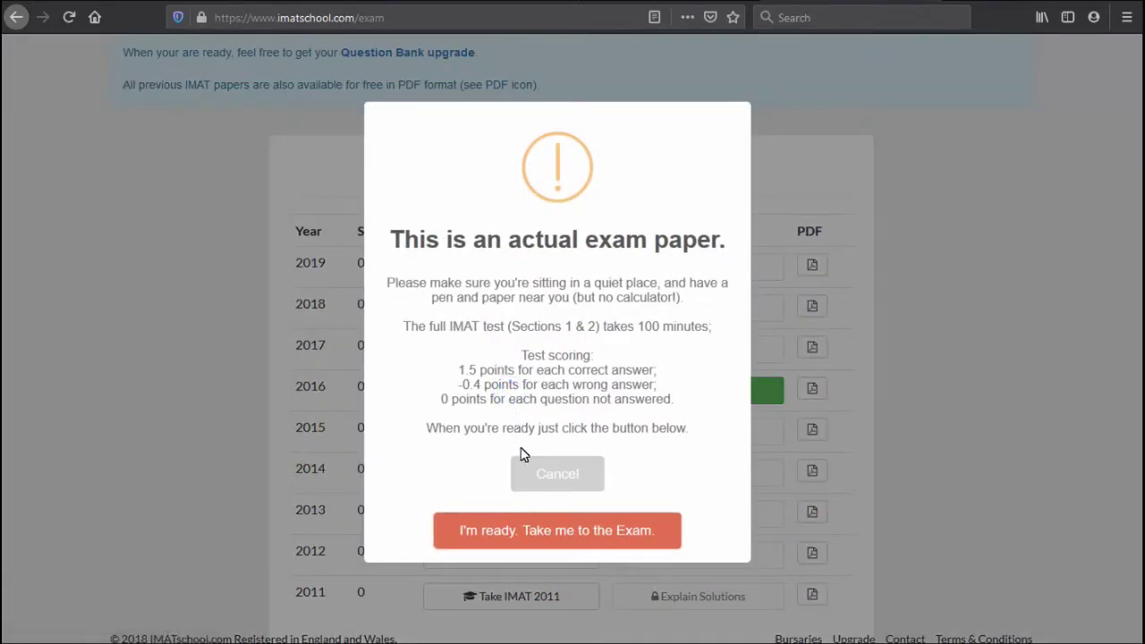
{"action": "left_click", "coordinate": [536, 528]}
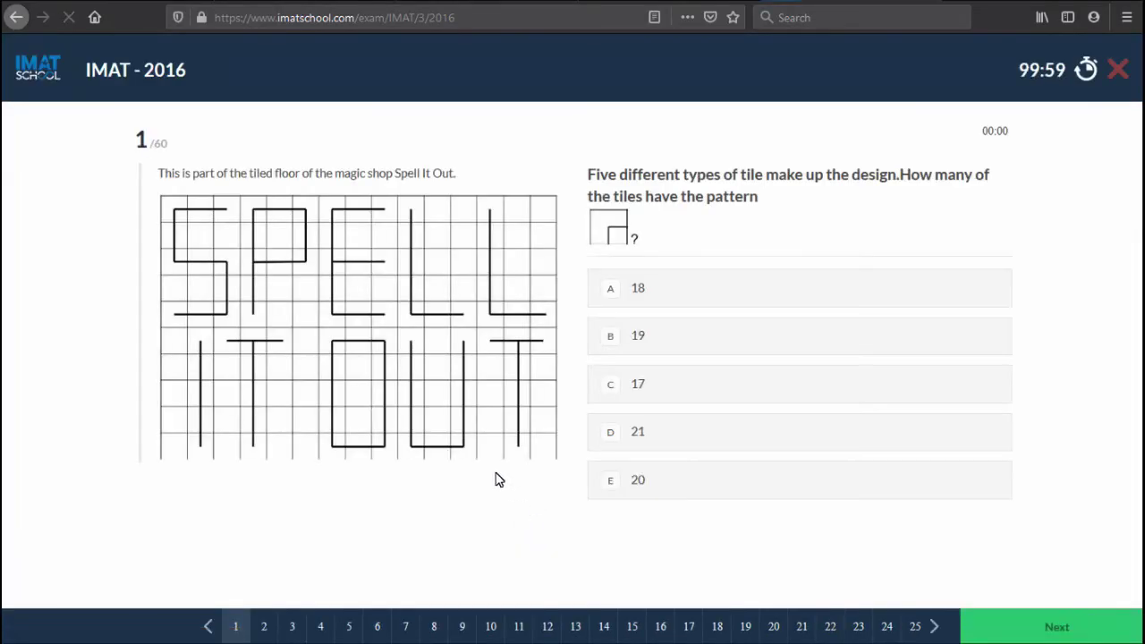
Page through the exam questions without answering, up to question 60.
{"action": "left_click", "coordinate": [796, 628]}
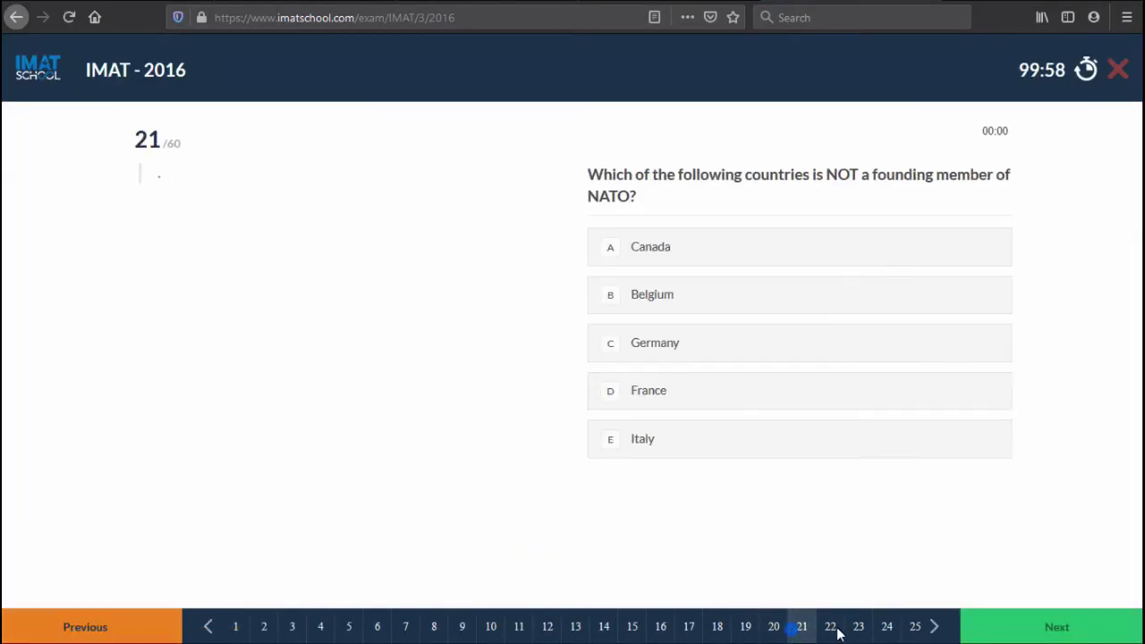
{"action": "left_click", "coordinate": [895, 630]}
{"action": "left_click", "coordinate": [1006, 631]}
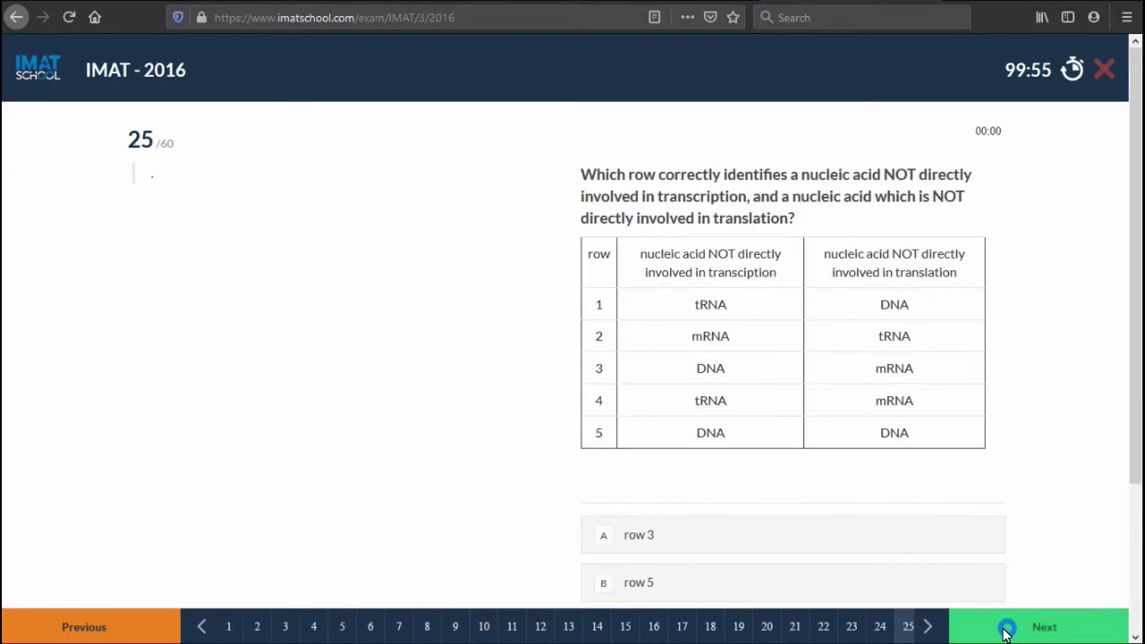
{"action": "left_click", "coordinate": [1005, 631]}
{"action": "left_click", "coordinate": [986, 629]}
{"action": "left_click", "coordinate": [987, 630]}
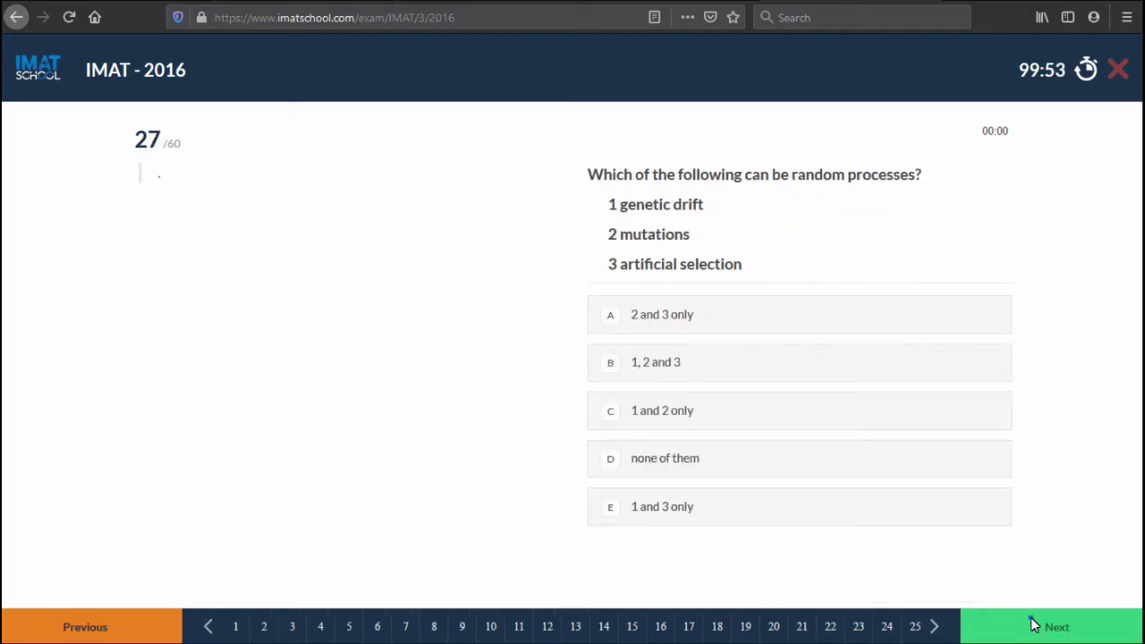
{"action": "left_click", "coordinate": [1028, 624]}
{"action": "left_click", "coordinate": [933, 626]}
{"action": "left_click", "coordinate": [933, 626]}
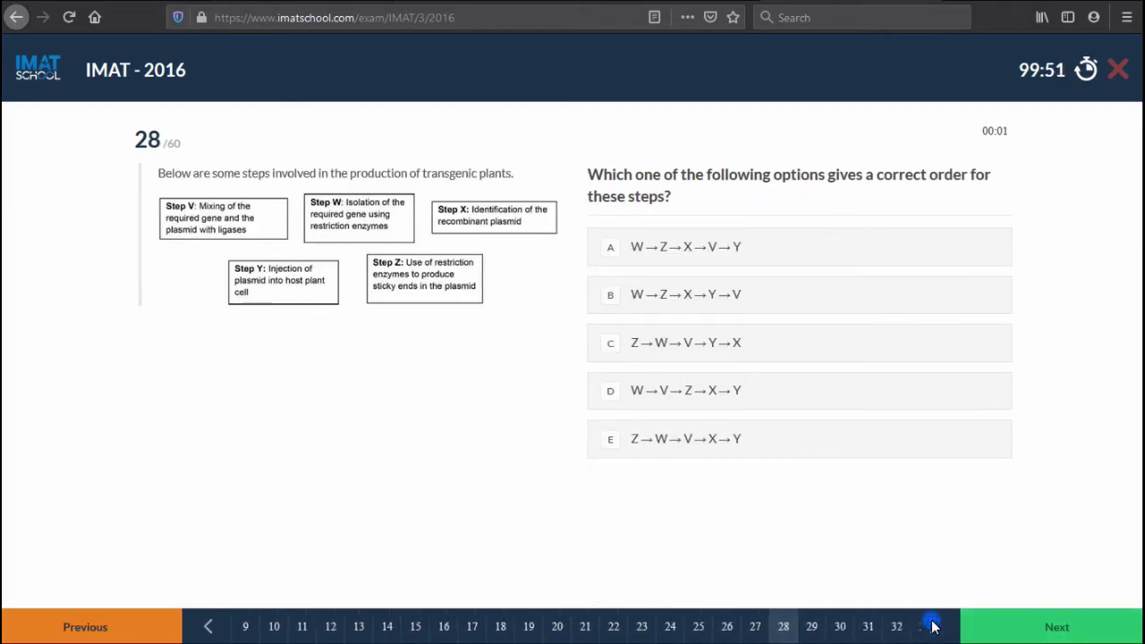
{"action": "left_click", "coordinate": [933, 626]}
{"action": "left_click", "coordinate": [933, 626]}
{"action": "left_click", "coordinate": [933, 626]}
{"action": "left_click", "coordinate": [932, 626]}
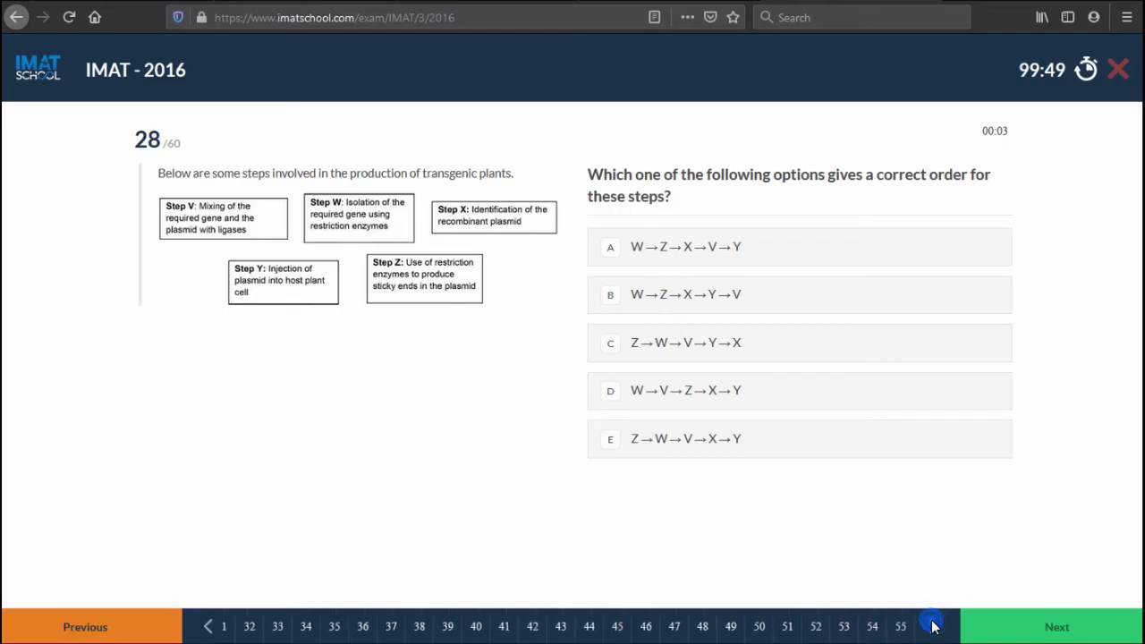
{"action": "left_click", "coordinate": [932, 626]}
Finish and hand in the unanswered test to see its 0/90 performance review.
{"action": "left_click", "coordinate": [906, 626]}
{"action": "left_click", "coordinate": [1020, 631]}
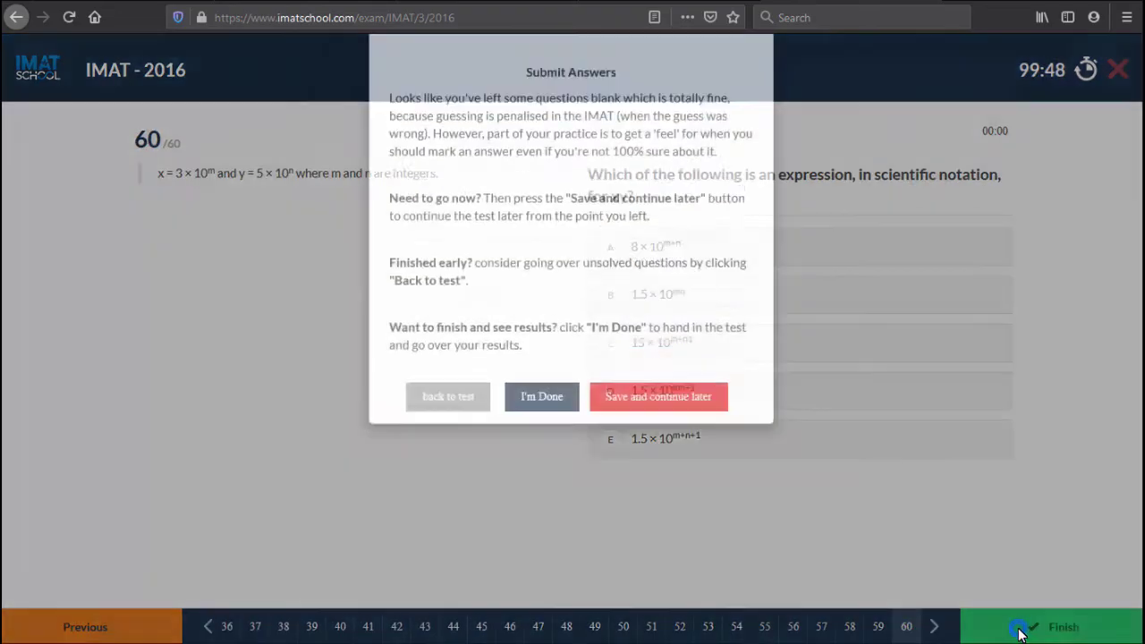
{"action": "left_click", "coordinate": [551, 474]}
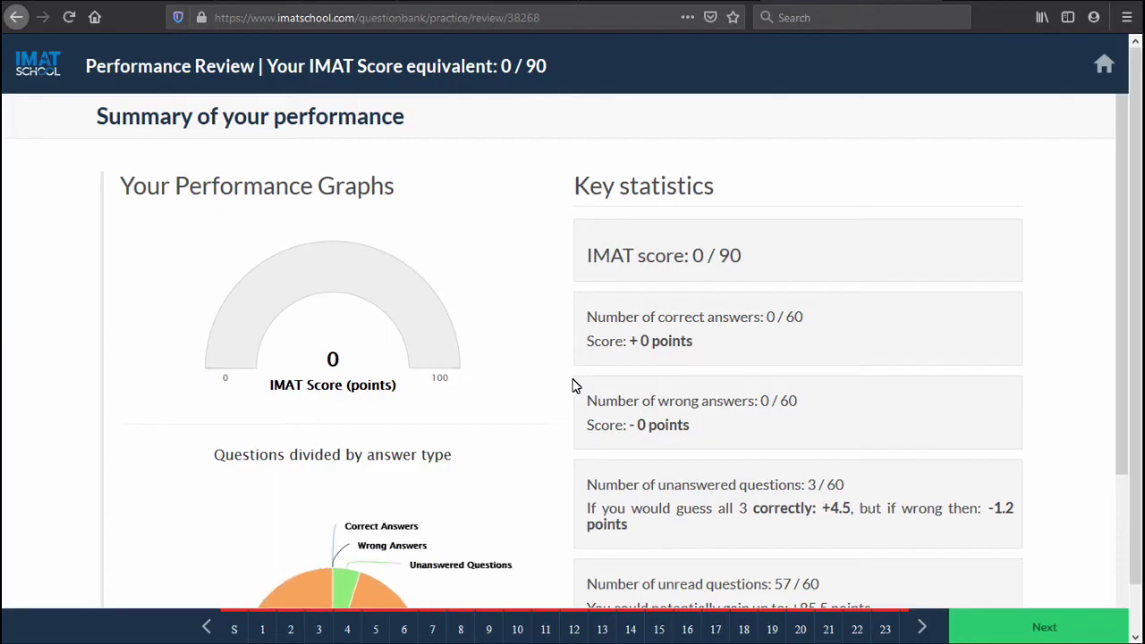
{"action": "scroll", "coordinate": [575, 385], "scroll_direction": "down", "scroll_amount": 2}
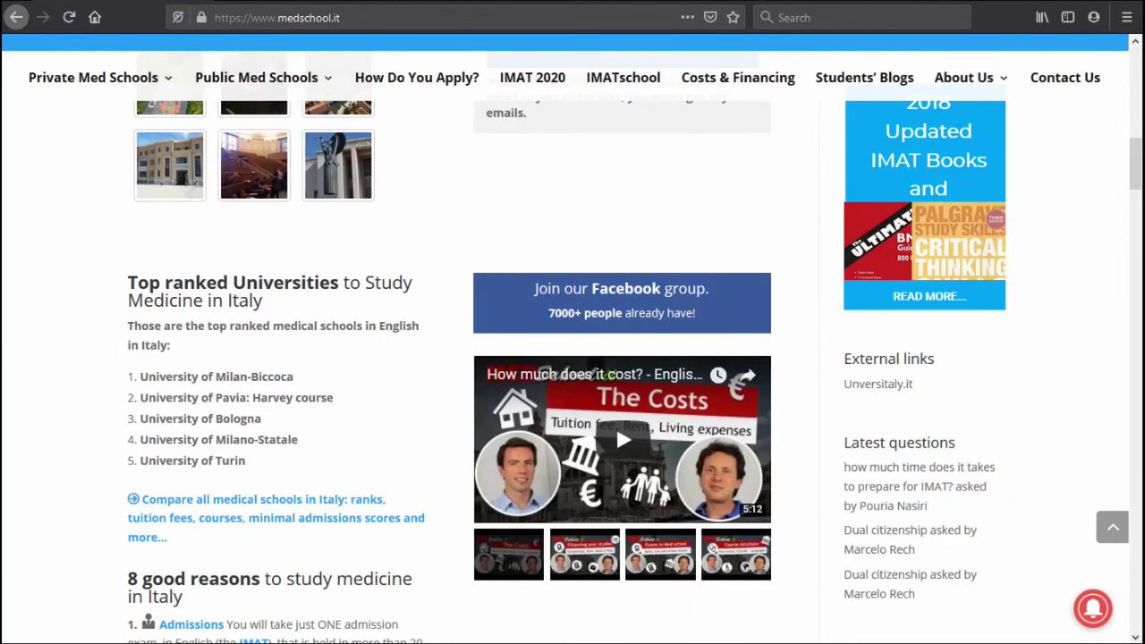
Open 'Compare all med schools' under Public Med Schools and scroll to the places and minimum-score table.
{"action": "scroll", "coordinate": [411, 227], "scroll_direction": "up", "scroll_amount": 8}
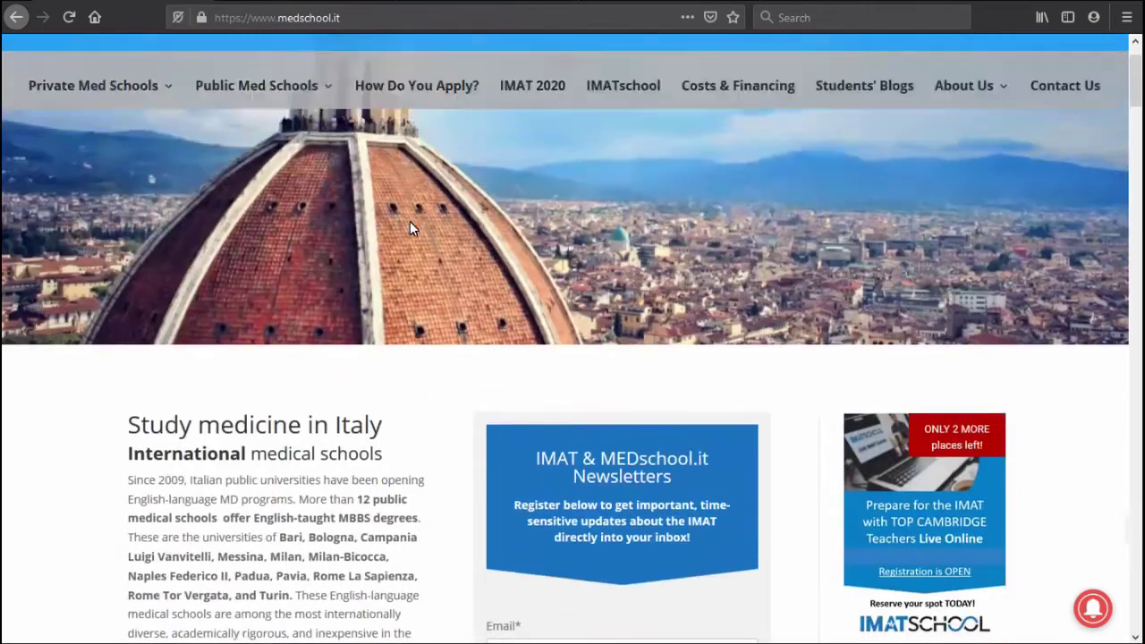
{"action": "scroll", "coordinate": [409, 227], "scroll_direction": "up", "scroll_amount": 1}
{"action": "mouse_move", "coordinate": [327, 159]}
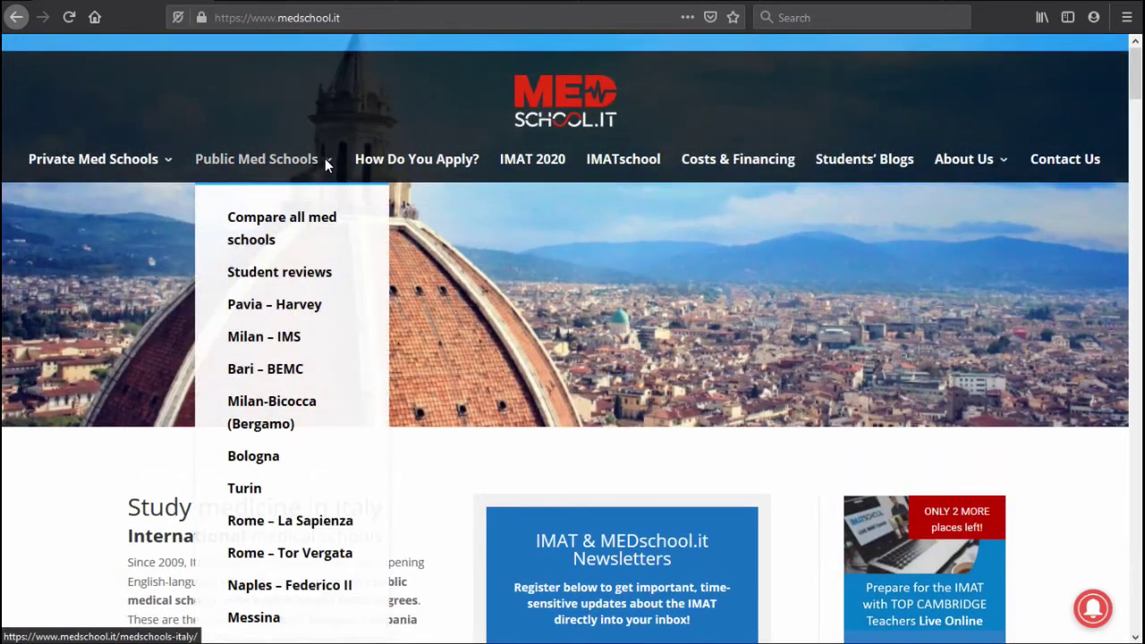
{"action": "left_click", "coordinate": [251, 224]}
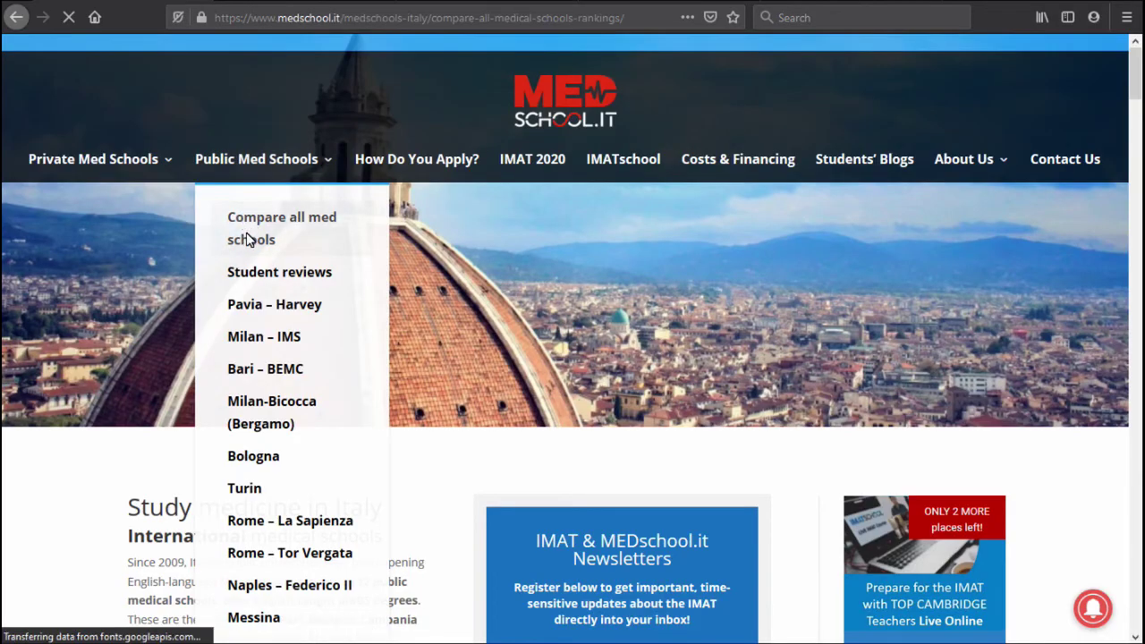
{"action": "scroll", "coordinate": [400, 271], "scroll_direction": "down", "scroll_amount": 8}
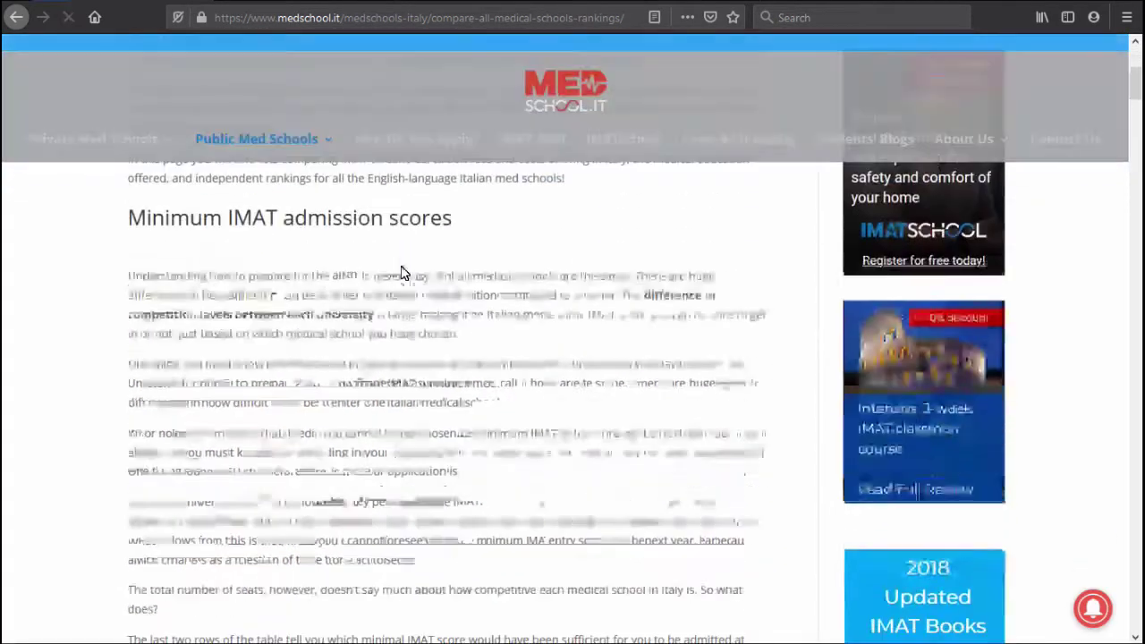
{"action": "scroll", "coordinate": [400, 271], "scroll_direction": "down", "scroll_amount": 5}
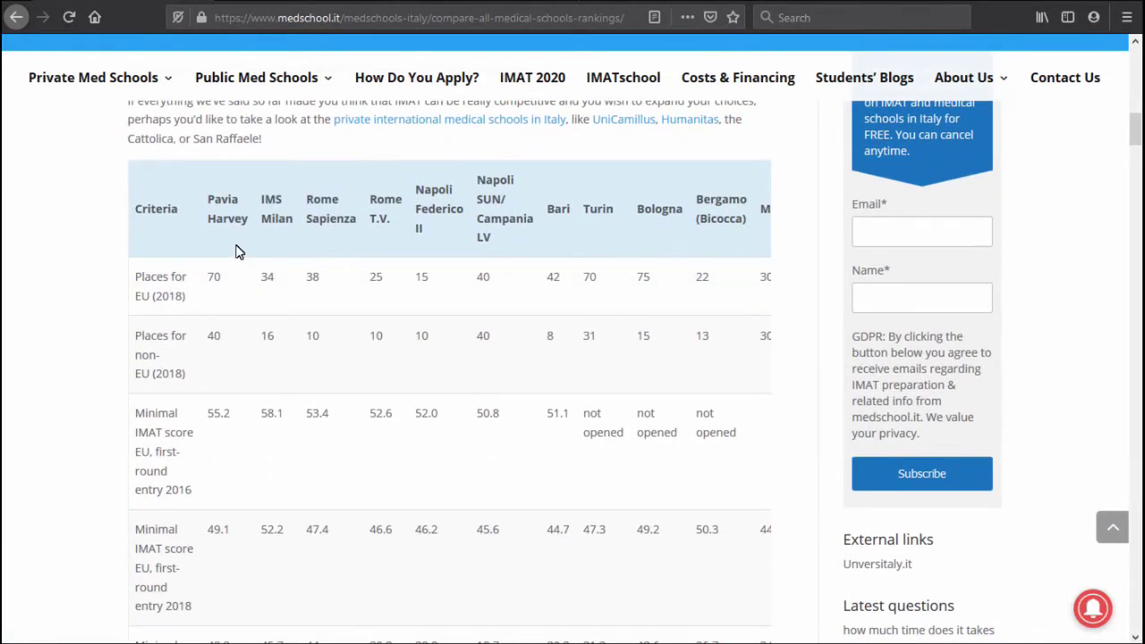
{"action": "scroll", "coordinate": [202, 288], "scroll_direction": "down", "scroll_amount": 2}
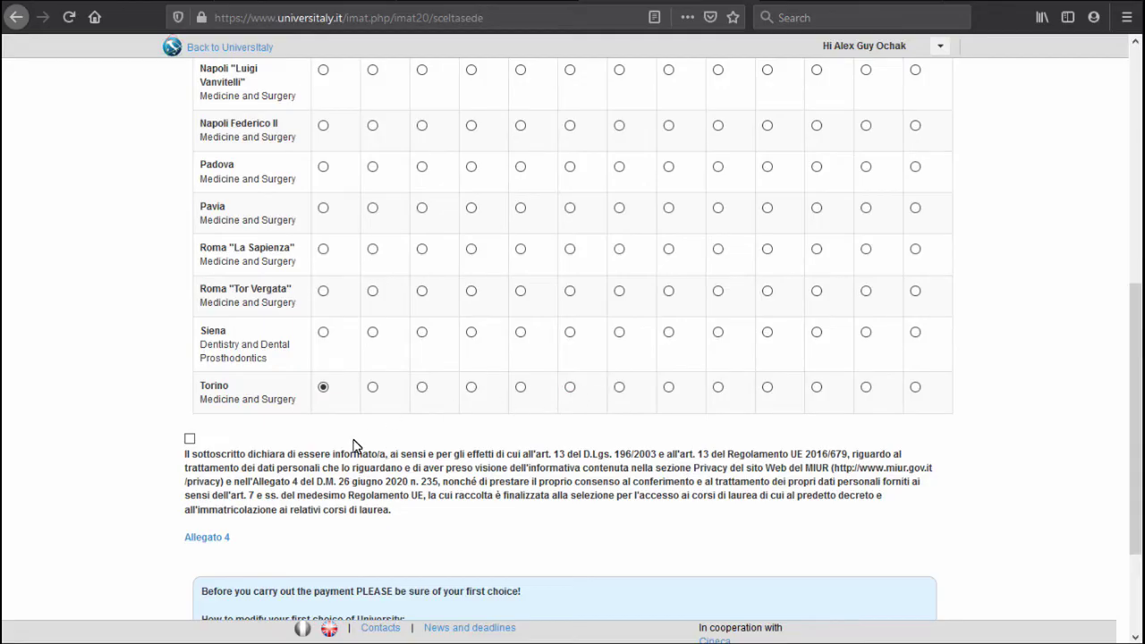
Accept the personal data privacy declaration on the university-choice page.
{"action": "left_click", "coordinate": [190, 439]}
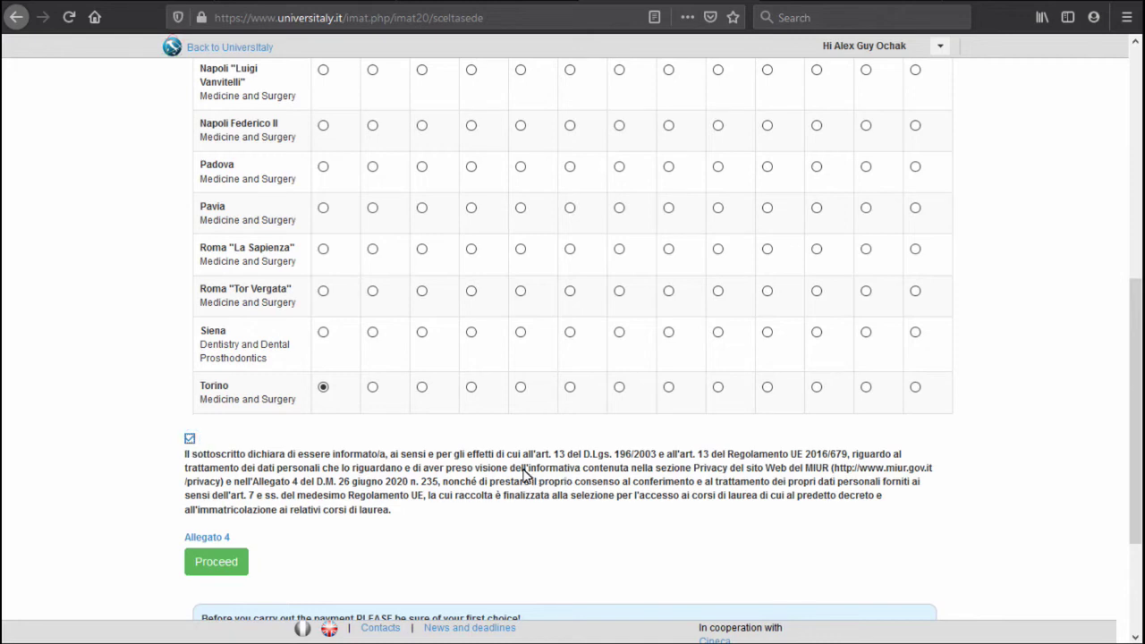
{"action": "scroll", "coordinate": [525, 477], "scroll_direction": "down", "scroll_amount": 1}
{"action": "scroll", "coordinate": [525, 476], "scroll_direction": "down", "scroll_amount": 1}
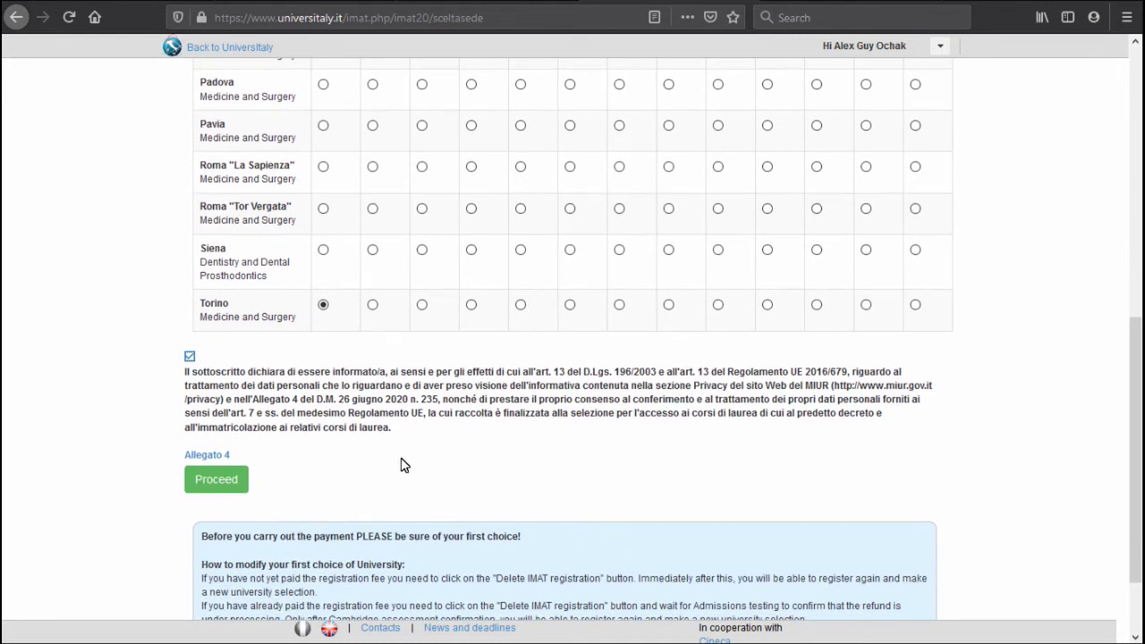
{"action": "scroll", "coordinate": [251, 494], "scroll_direction": "down", "scroll_amount": 2}
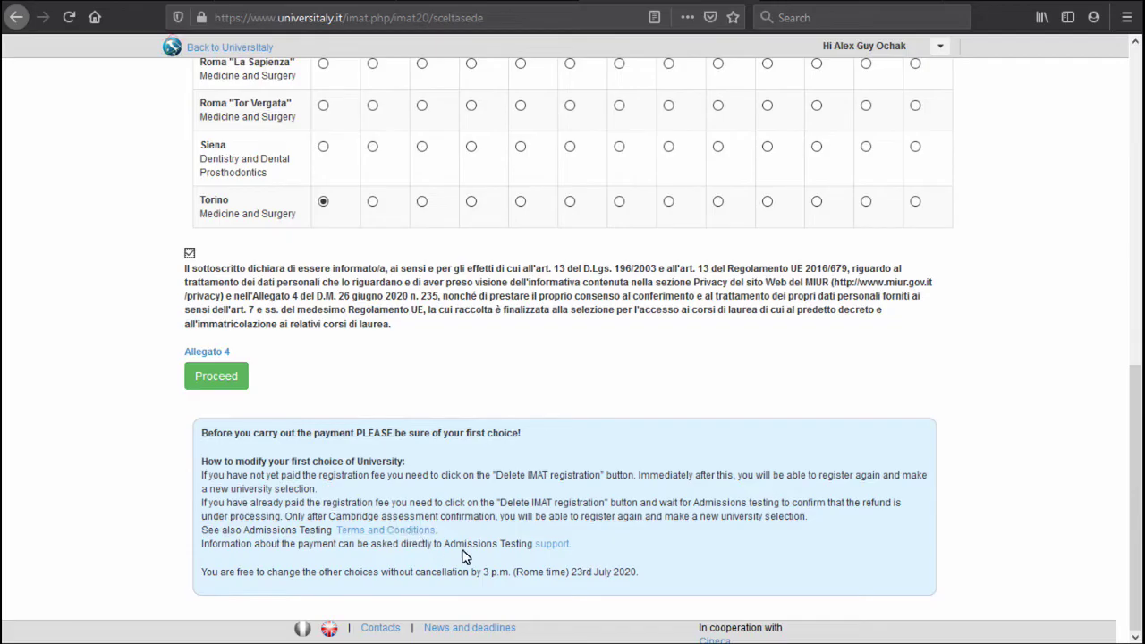
Confirm the university choices, Torino first plus 4 others, and proceed to Cambridge test booking.
{"action": "left_click", "coordinate": [234, 383]}
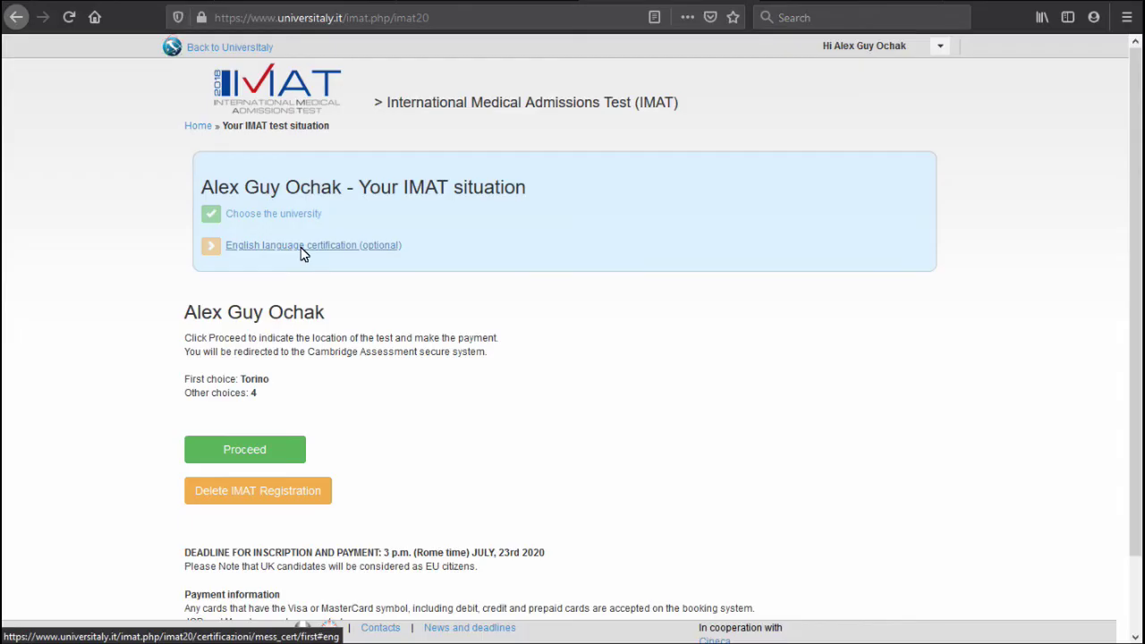
{"action": "scroll", "coordinate": [335, 268], "scroll_direction": "down", "scroll_amount": 1}
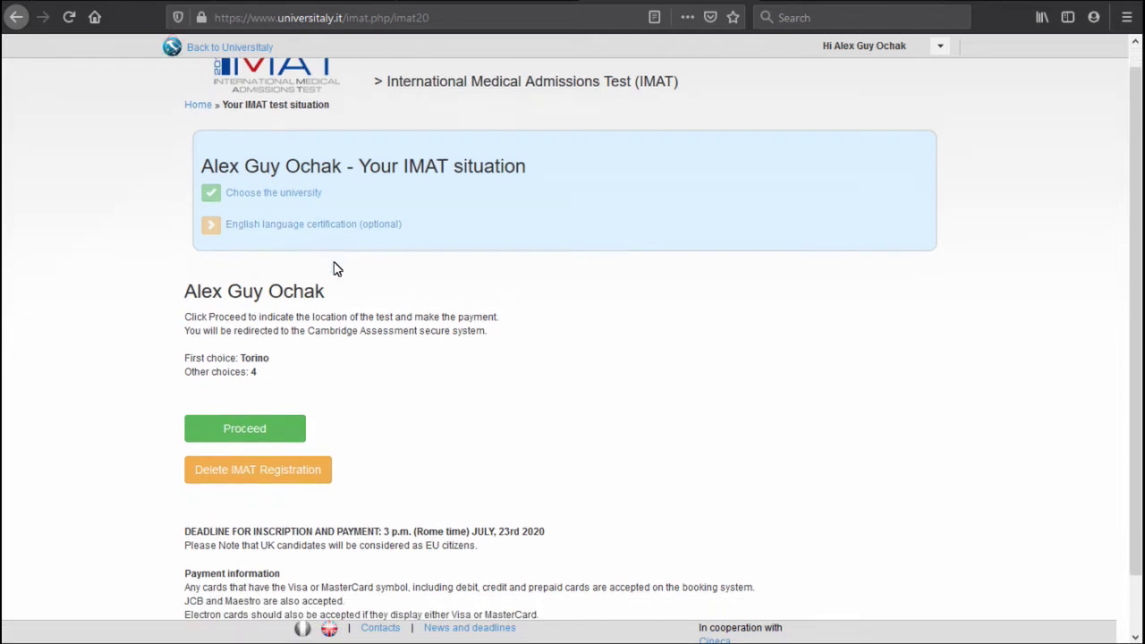
{"action": "scroll", "coordinate": [336, 268], "scroll_direction": "down", "scroll_amount": 3}
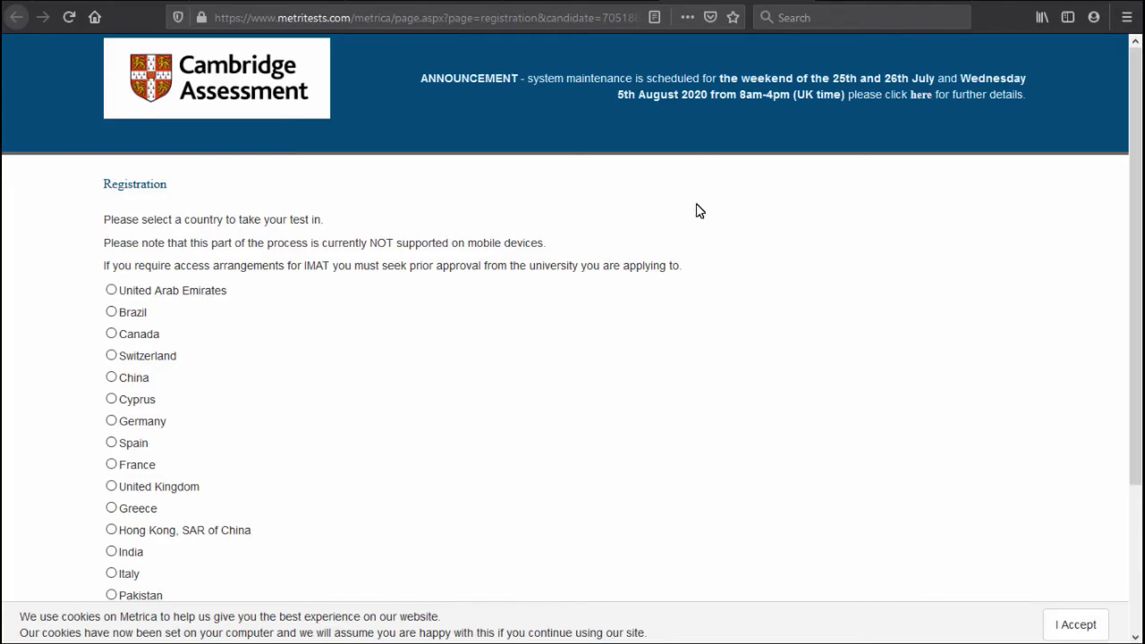
Choose Germany and the Cambridge Examinations Centre Hamburg as the IMAT test venue, continuing to payment.
{"action": "scroll", "coordinate": [695, 199], "scroll_direction": "down", "scroll_amount": 1}
{"action": "scroll", "coordinate": [696, 199], "scroll_direction": "down", "scroll_amount": 3}
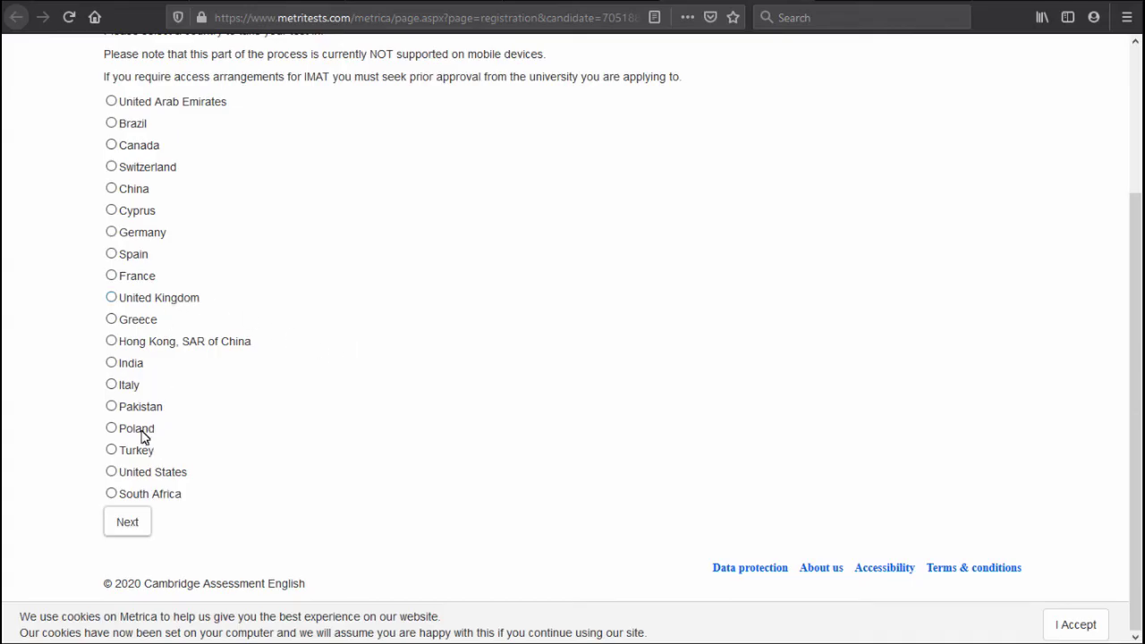
{"action": "left_click", "coordinate": [134, 234]}
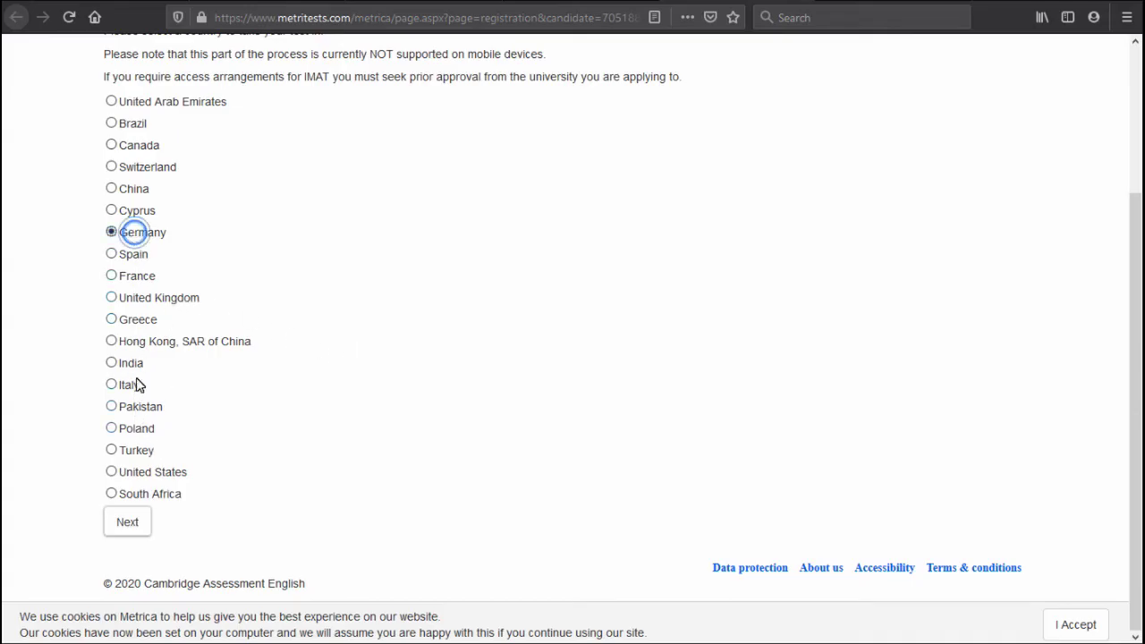
{"action": "left_click", "coordinate": [133, 524]}
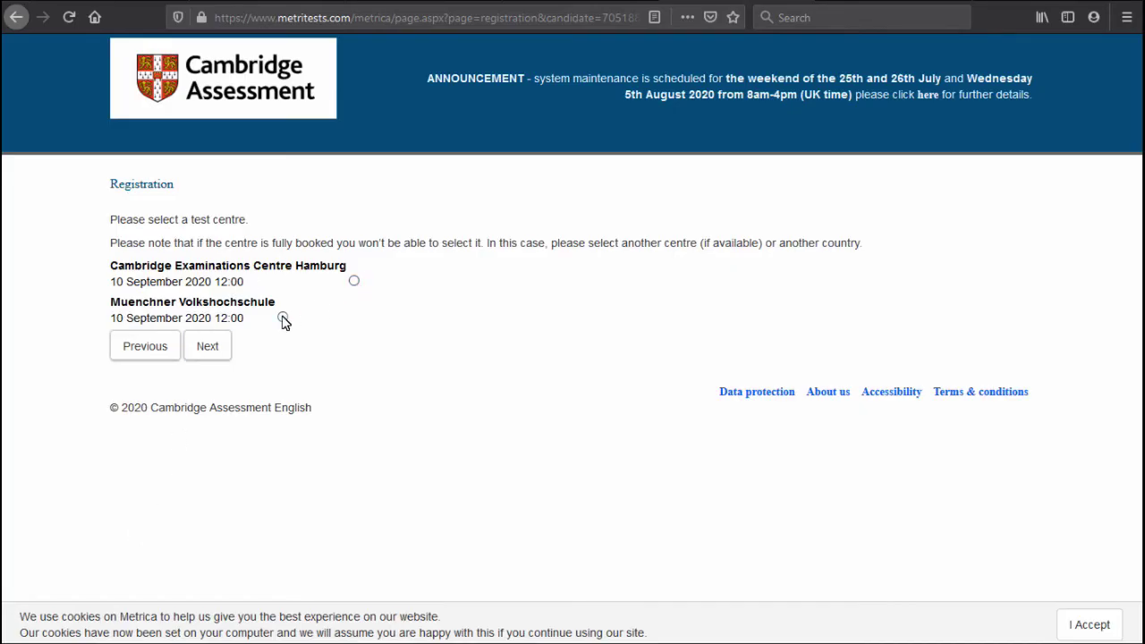
{"action": "left_click", "coordinate": [354, 281]}
{"action": "left_click", "coordinate": [220, 357]}
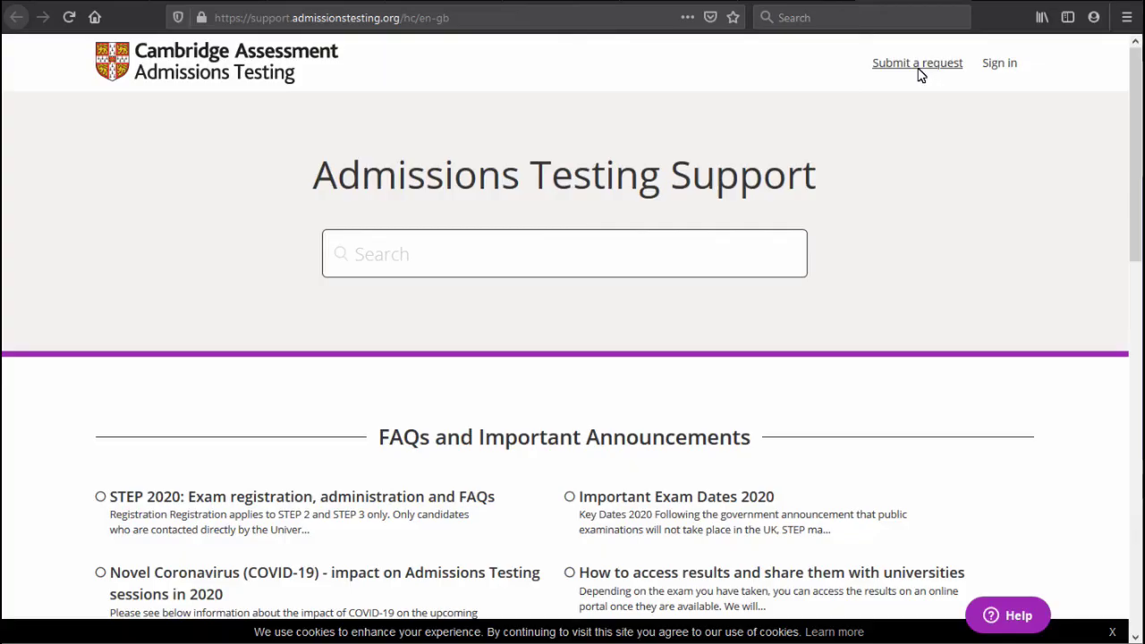
Open the blank 'Submit a request' form and click into its email and Description fields.
{"action": "left_click", "coordinate": [945, 68]}
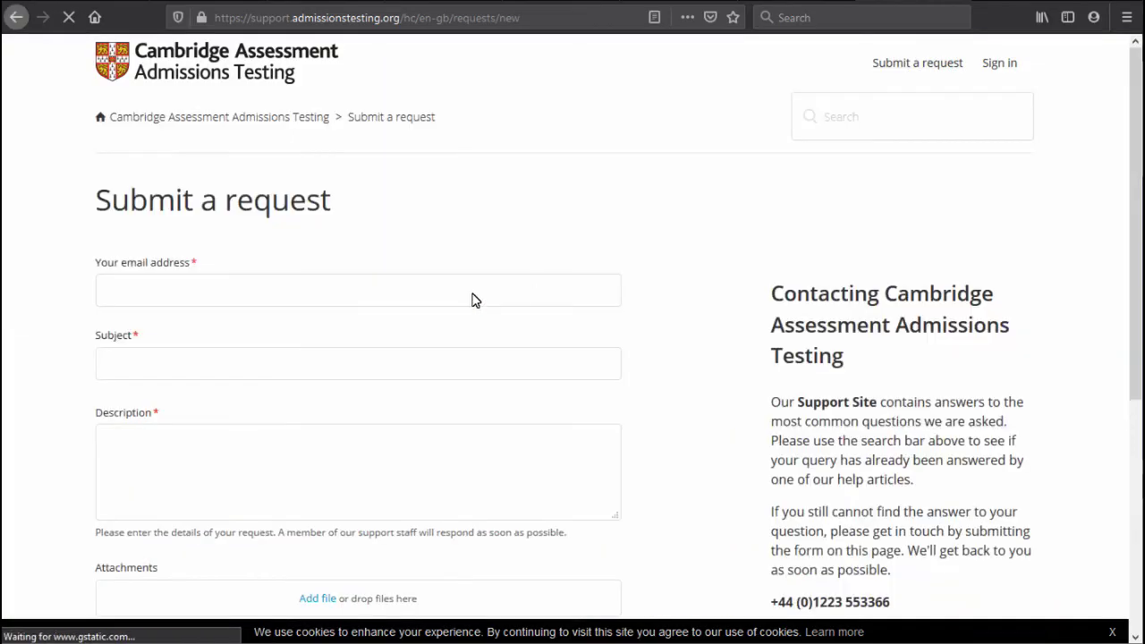
{"action": "left_click", "coordinate": [373, 281]}
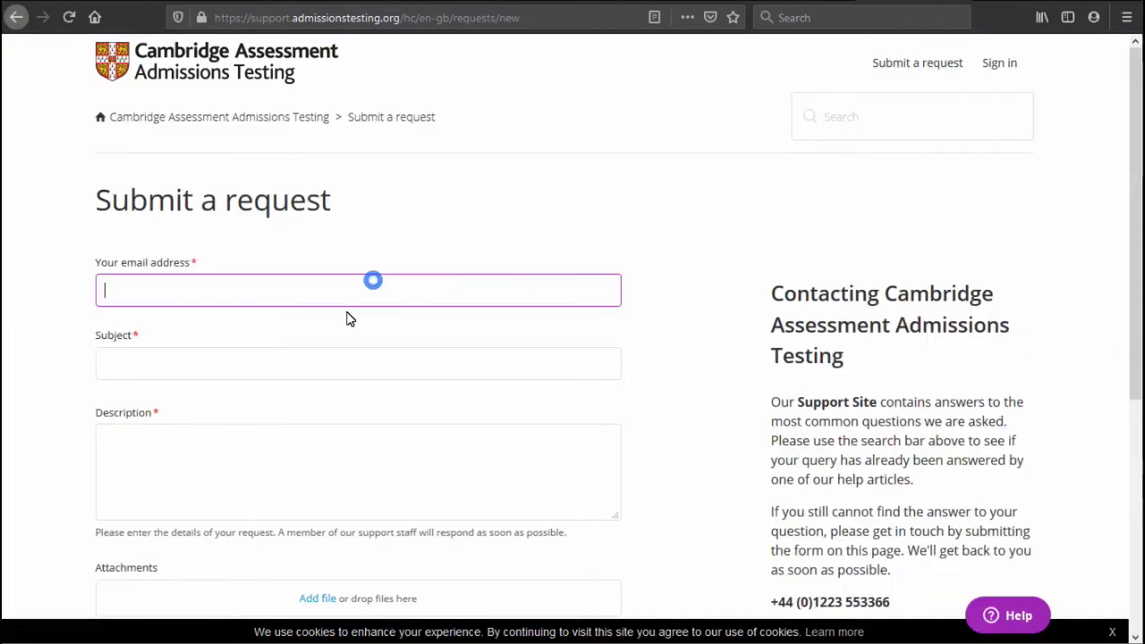
{"action": "scroll", "coordinate": [322, 335], "scroll_direction": "down", "scroll_amount": 2}
{"action": "left_click", "coordinate": [275, 336]}
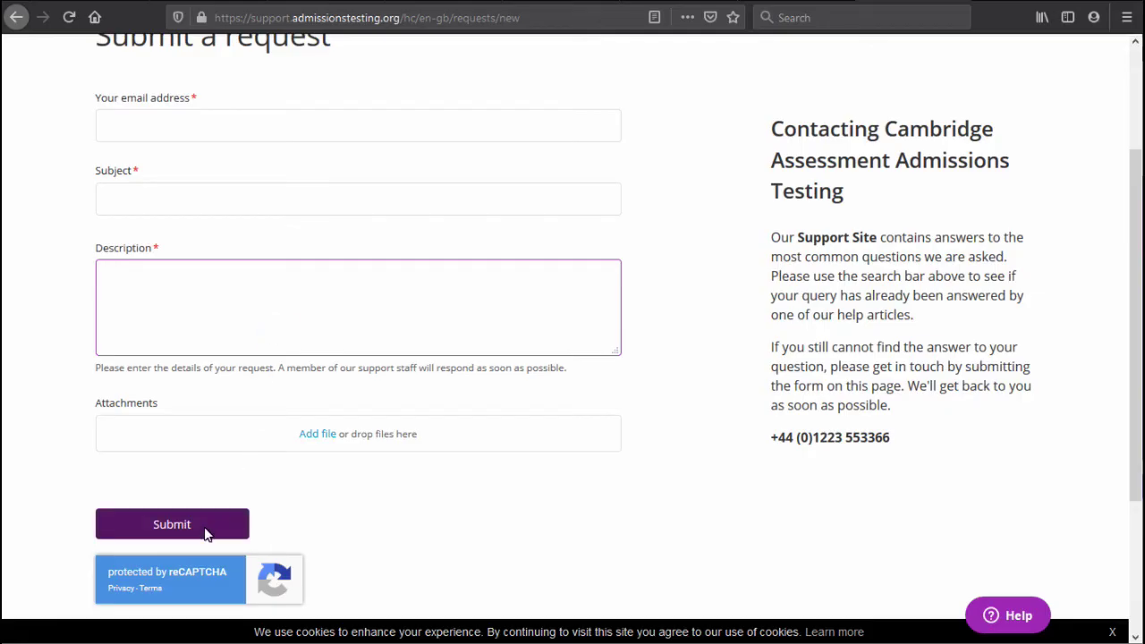
{"action": "left_click", "coordinate": [447, 501]}
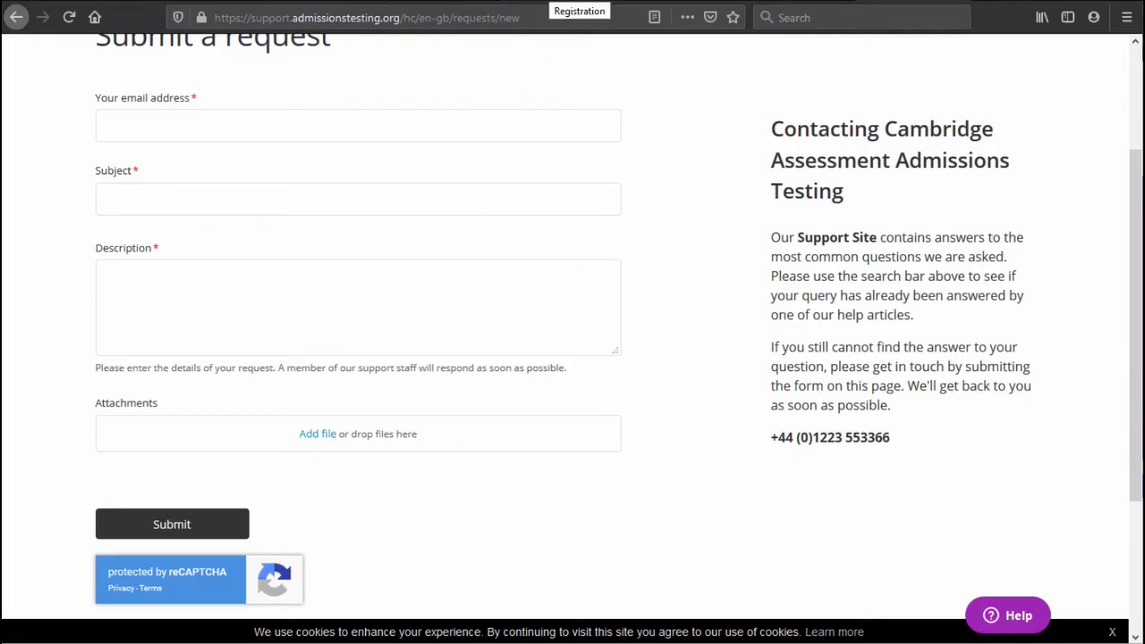
Pay the 130 EUR IMAT fee by Visa on the Cambridge registration page, then view the confirmation e-mail.
{"action": "left_click", "coordinate": [452, 2]}
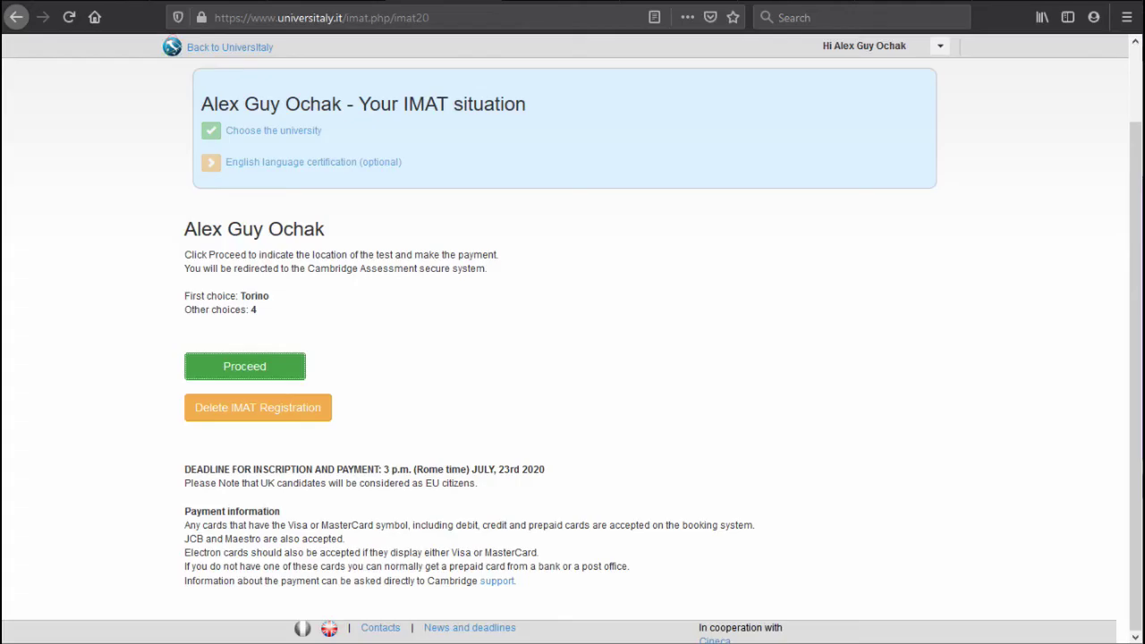
{"action": "left_click", "coordinate": [536, 3]}
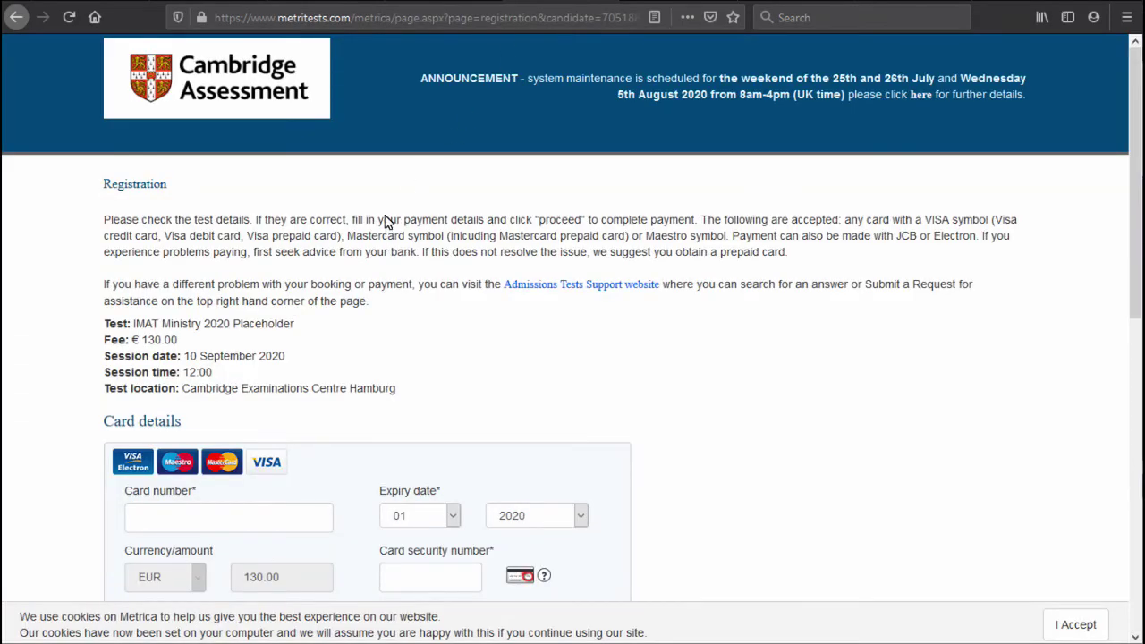
{"action": "scroll", "coordinate": [388, 223], "scroll_direction": "down", "scroll_amount": 5}
{"action": "scroll", "coordinate": [388, 223], "scroll_direction": "down", "scroll_amount": 3}
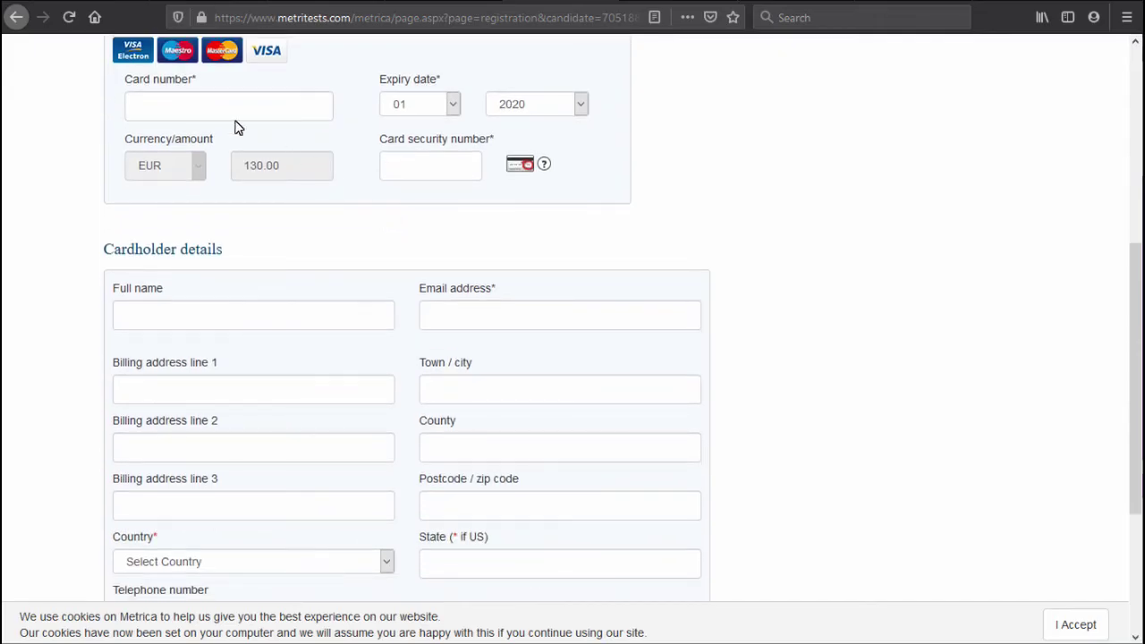
{"action": "scroll", "coordinate": [314, 256], "scroll_direction": "down", "scroll_amount": 5}
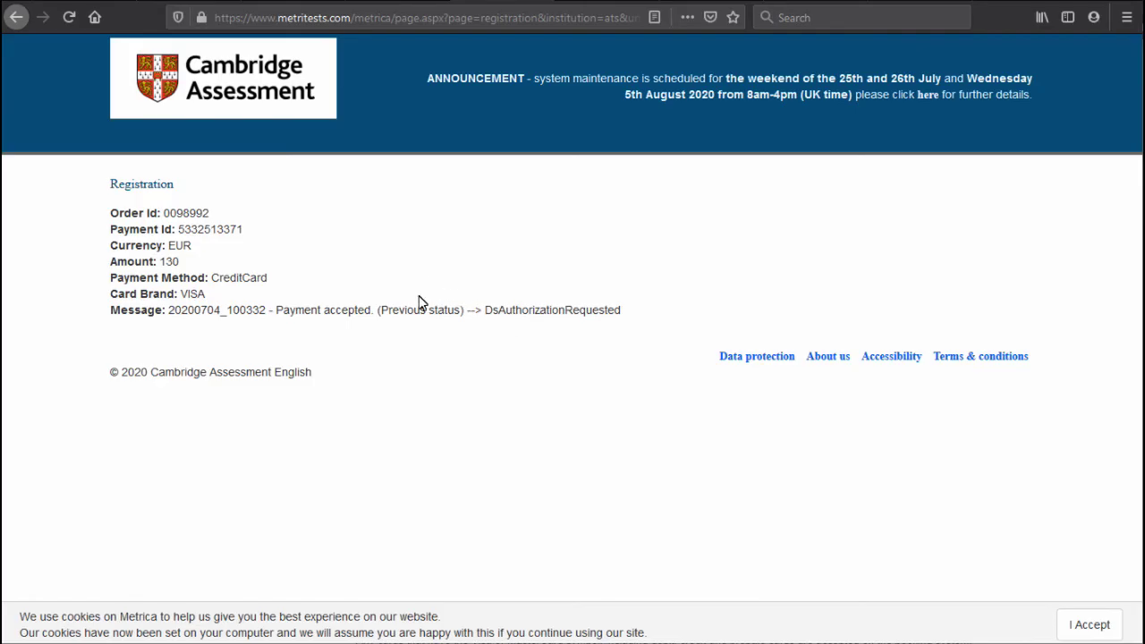
{"action": "key", "text": "alt+Tab"}
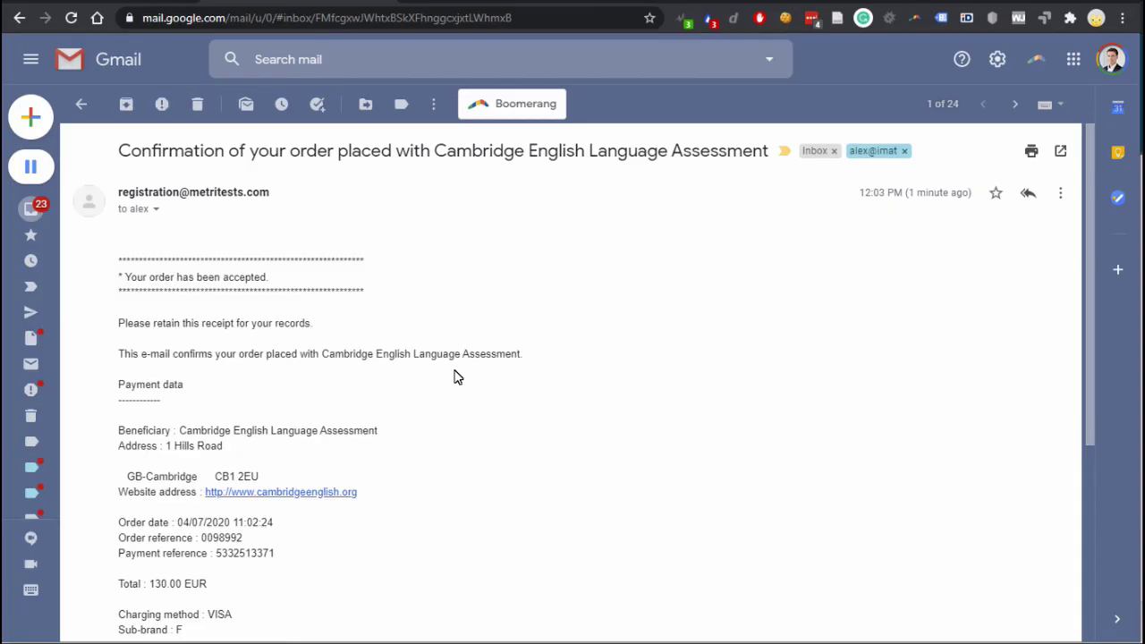
Scroll the order confirmation receipt down to its Sale status, then return to Universitaly.
{"action": "scroll", "coordinate": [437, 284], "scroll_direction": "down", "scroll_amount": 2}
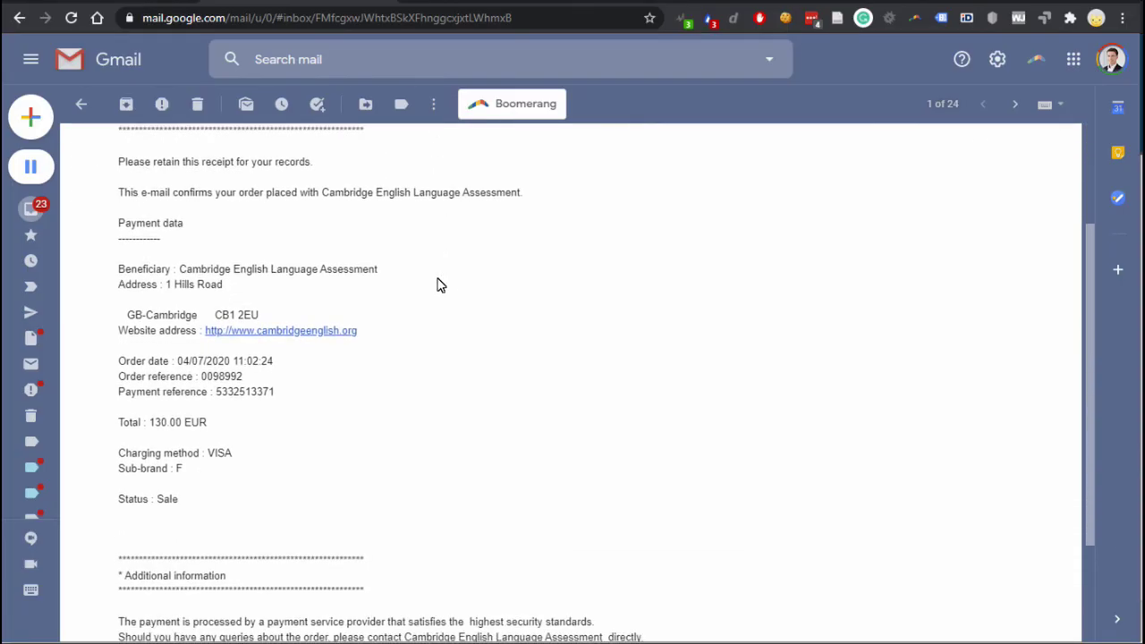
{"action": "key", "text": "alt+Tab"}
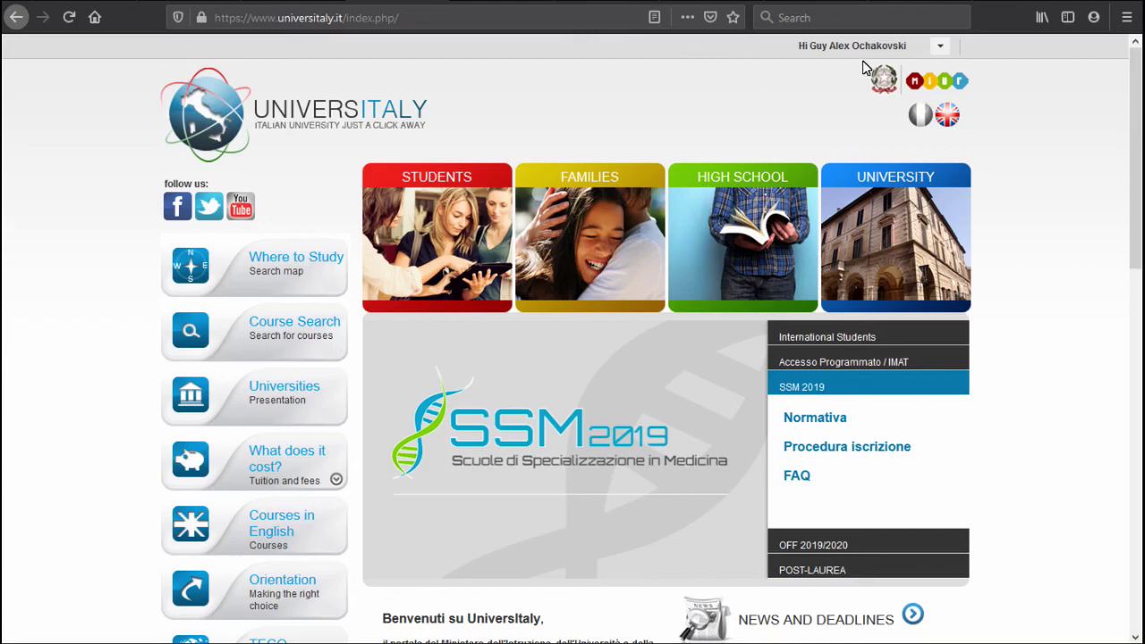
Open the IMAT 2020 situation from the Reserved area and download its PDF copy.
{"action": "left_click", "coordinate": [940, 46]}
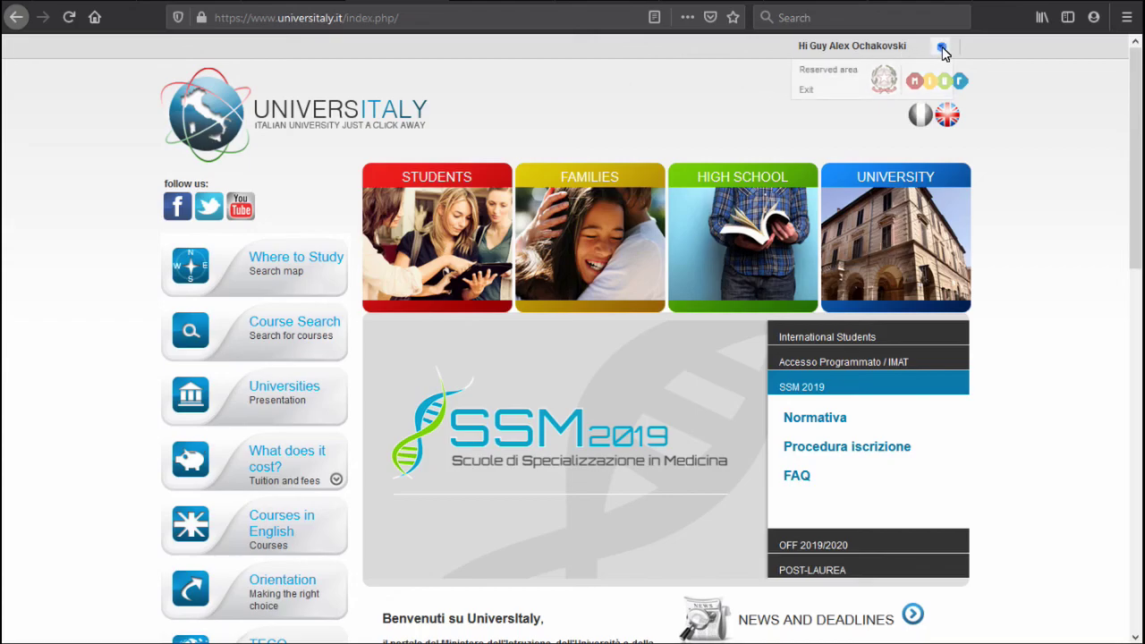
{"action": "left_click", "coordinate": [830, 70]}
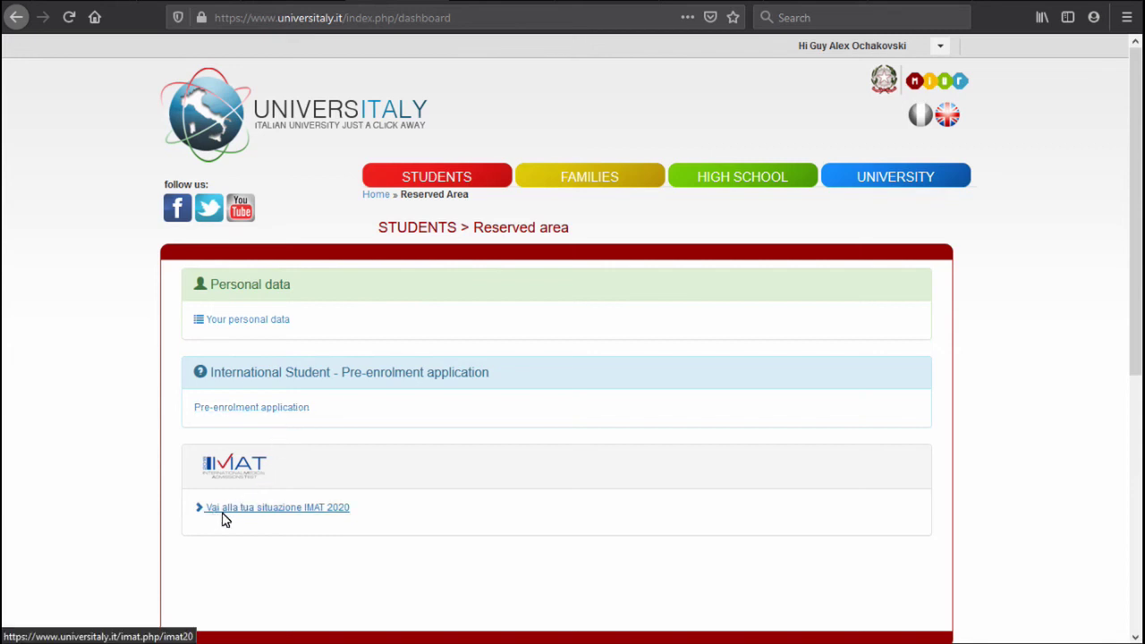
{"action": "left_click", "coordinate": [284, 513]}
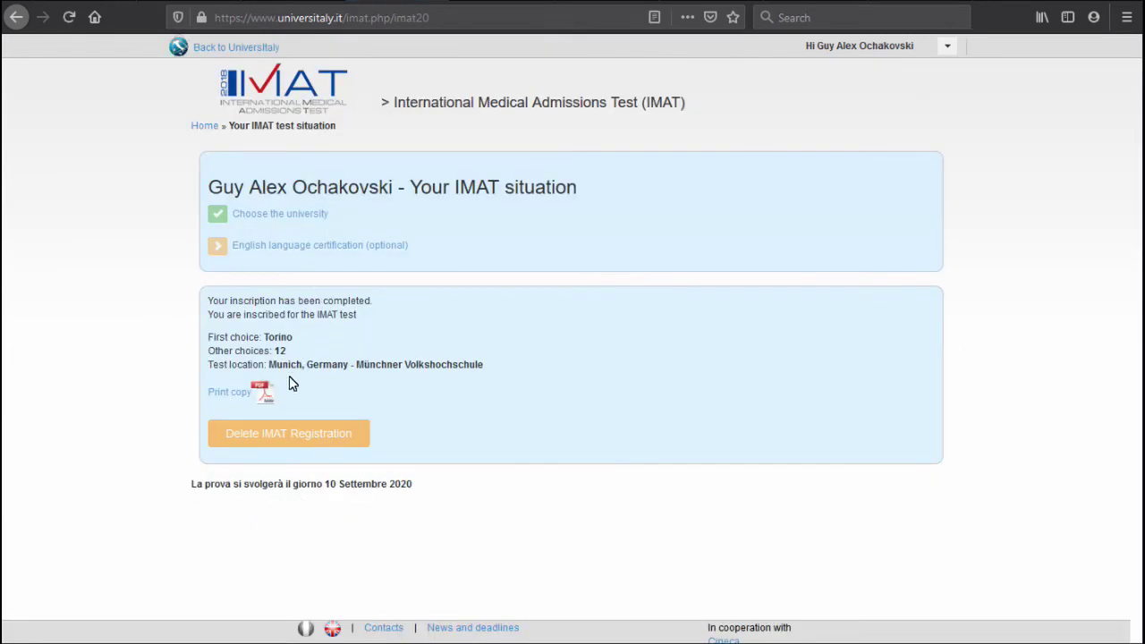
{"action": "left_click", "coordinate": [272, 401]}
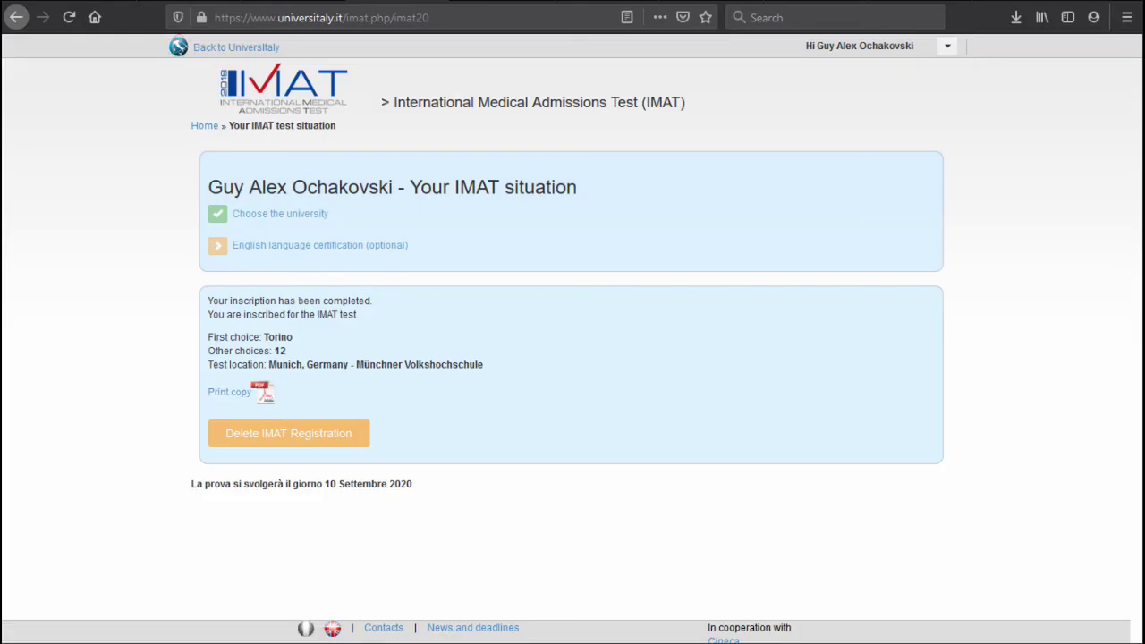
Go back to the Universitaly home page.
{"action": "left_click", "coordinate": [204, 127]}
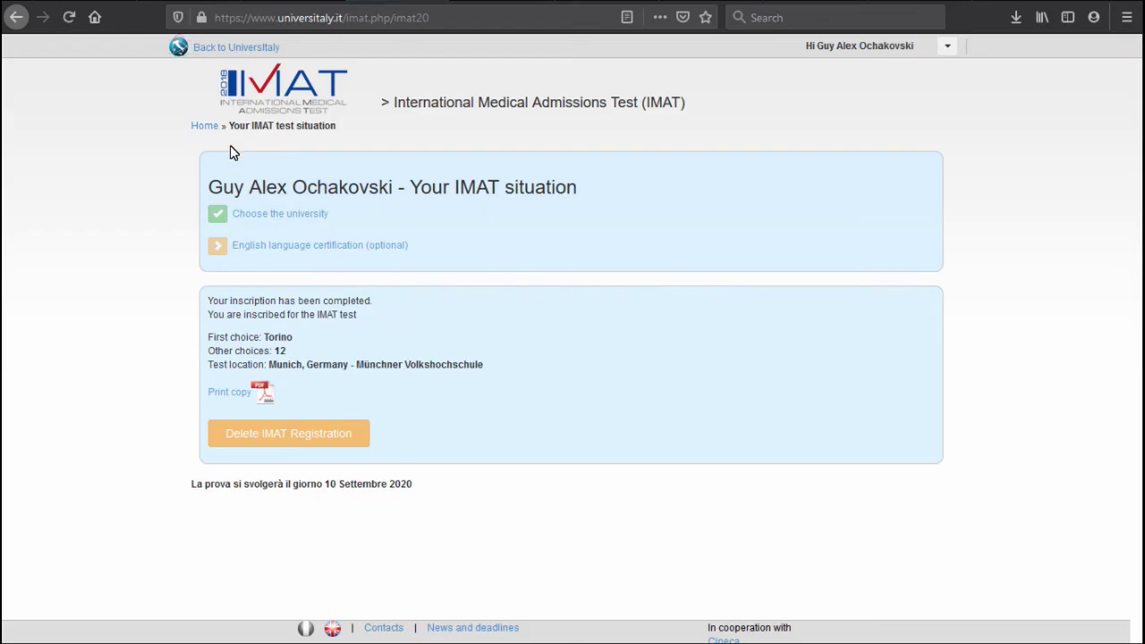
{"action": "left_click", "coordinate": [206, 126]}
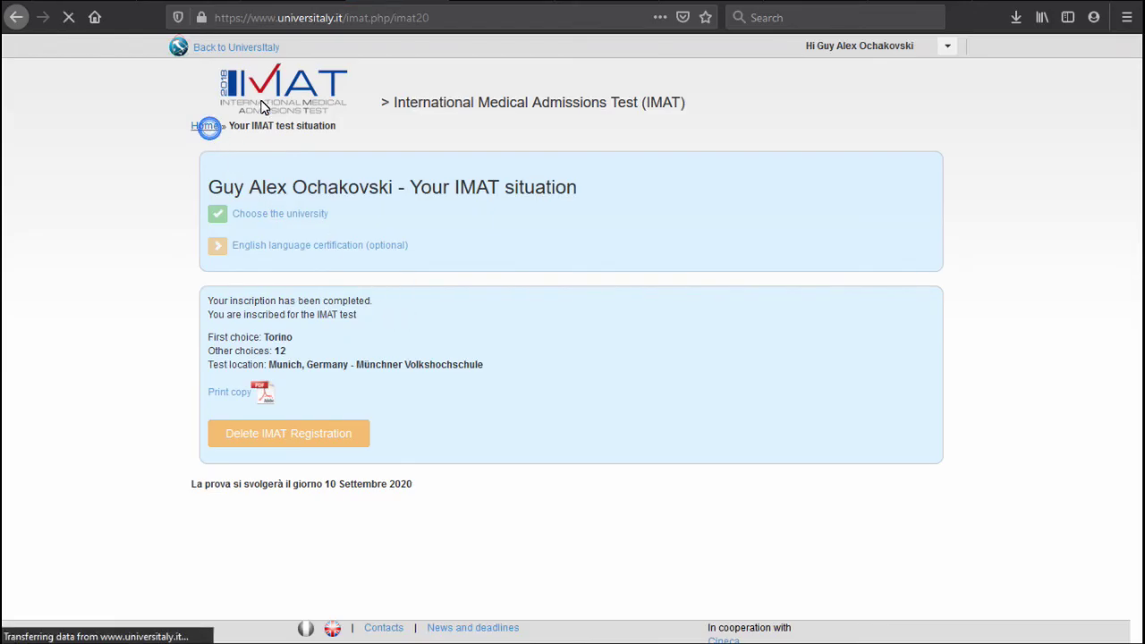
{"action": "left_click", "coordinate": [266, 46]}
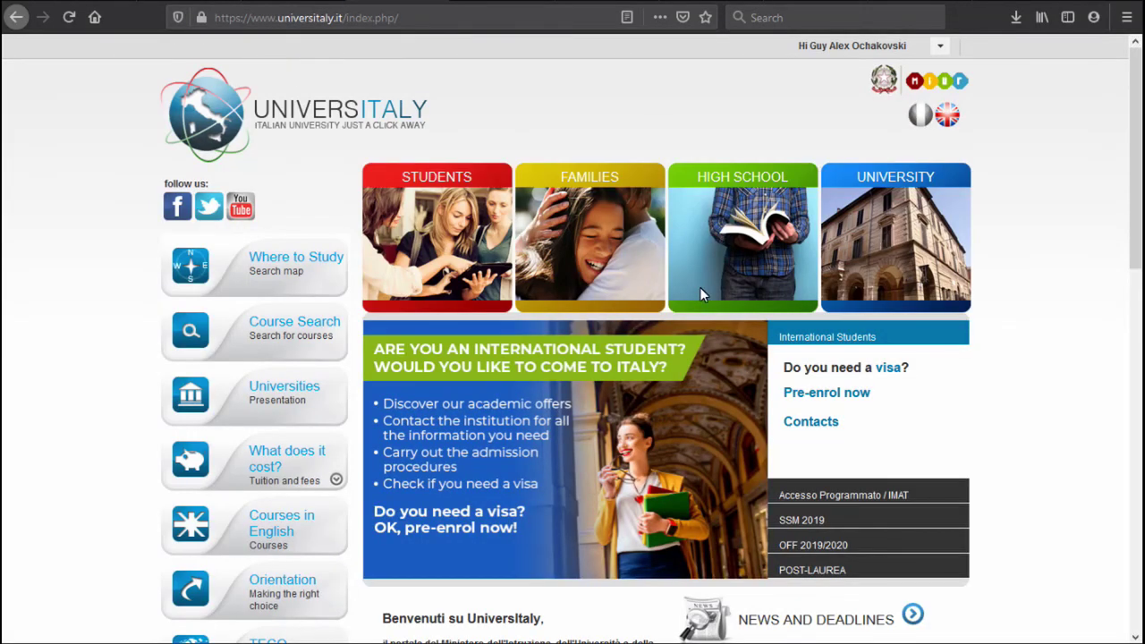
From the Reserved area, open the international pre-enrolment application and start a new one.
{"action": "left_click", "coordinate": [939, 46]}
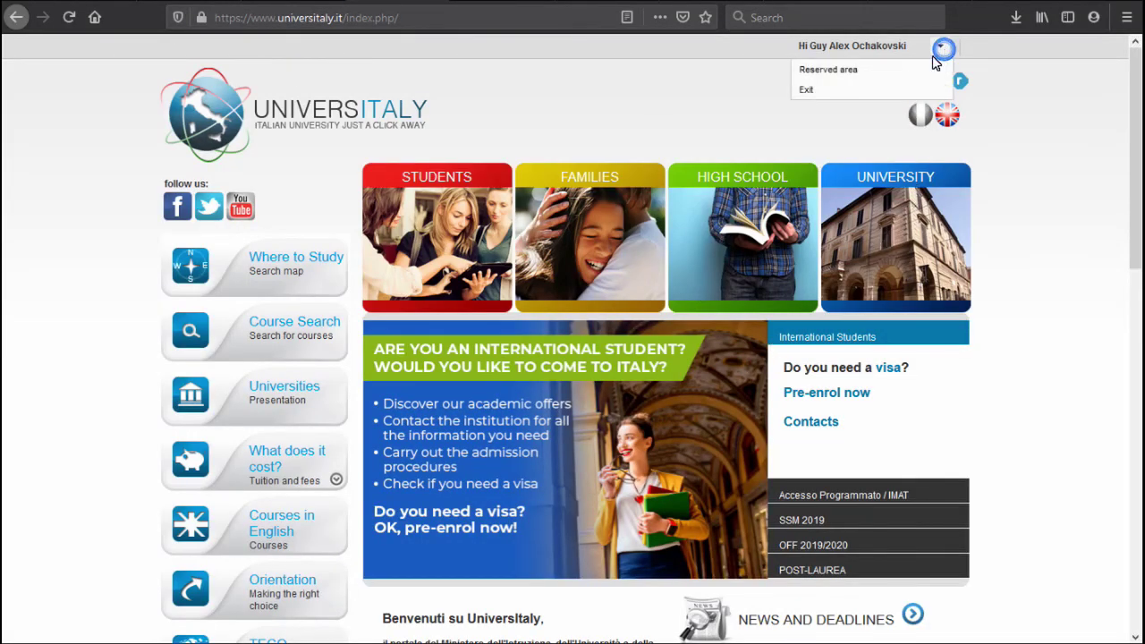
{"action": "left_click", "coordinate": [828, 71]}
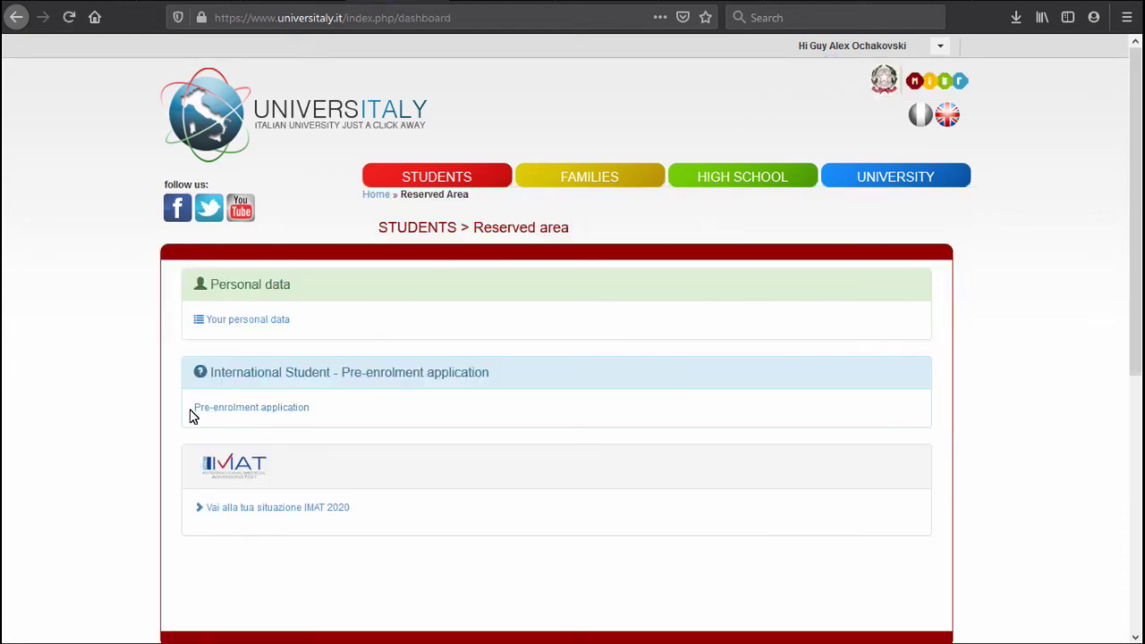
{"action": "left_click", "coordinate": [264, 414]}
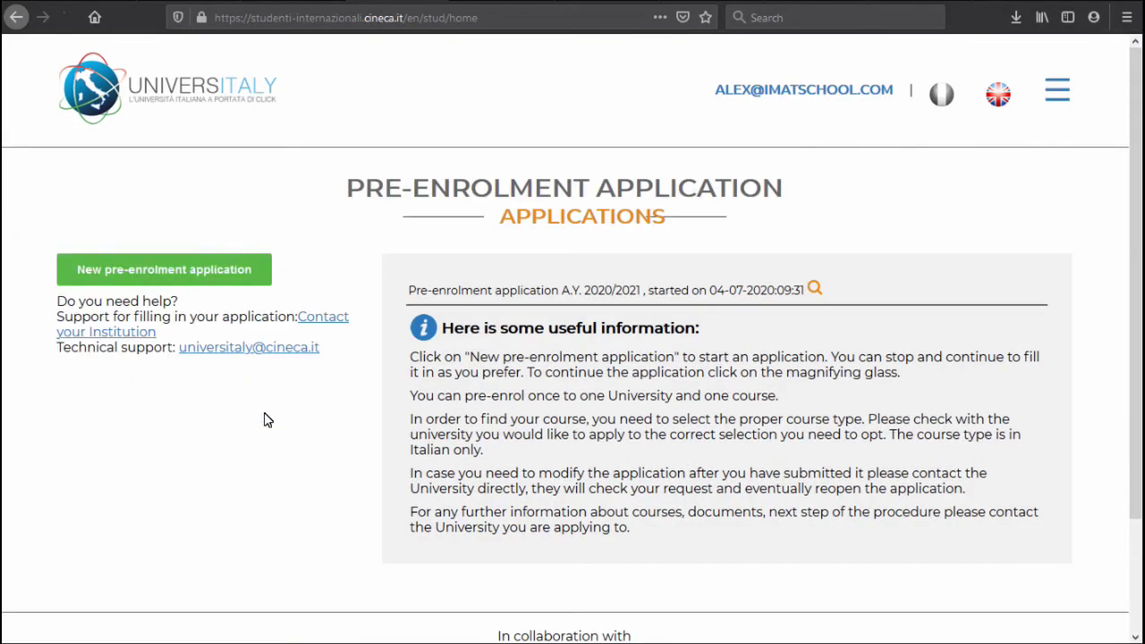
{"action": "left_click", "coordinate": [237, 283]}
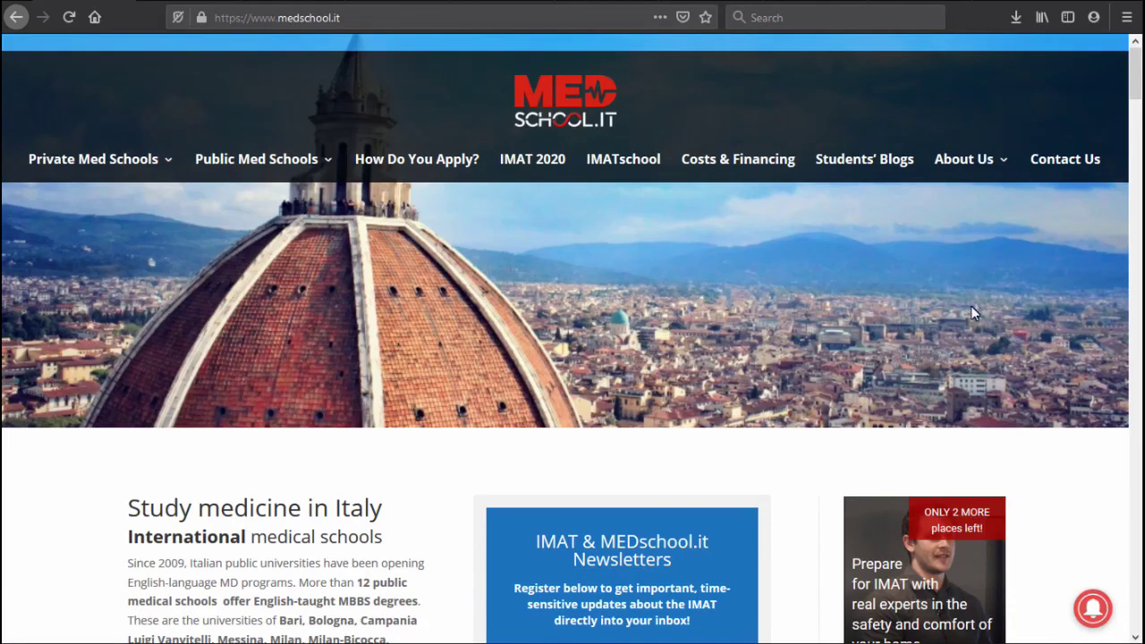
Choose Newsletter and IMAT 2020 News topics in MEDschool.it's sign-up form, leaving e-mail and name blank.
{"action": "scroll", "coordinate": [721, 202], "scroll_direction": "down", "scroll_amount": 5}
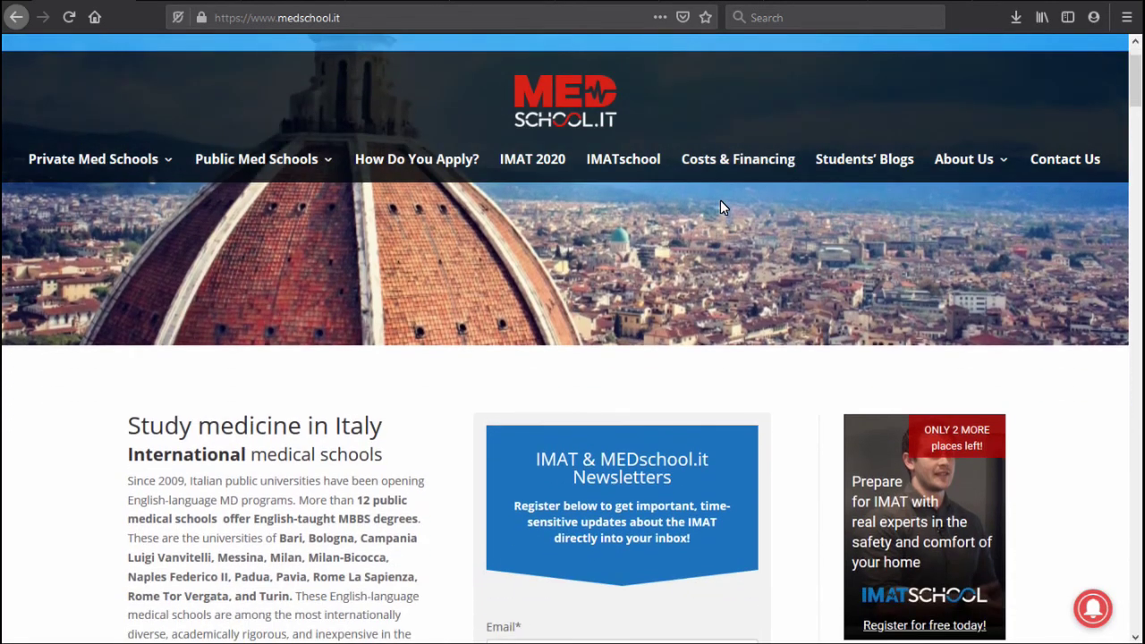
{"action": "scroll", "coordinate": [723, 207], "scroll_direction": "down", "scroll_amount": 2}
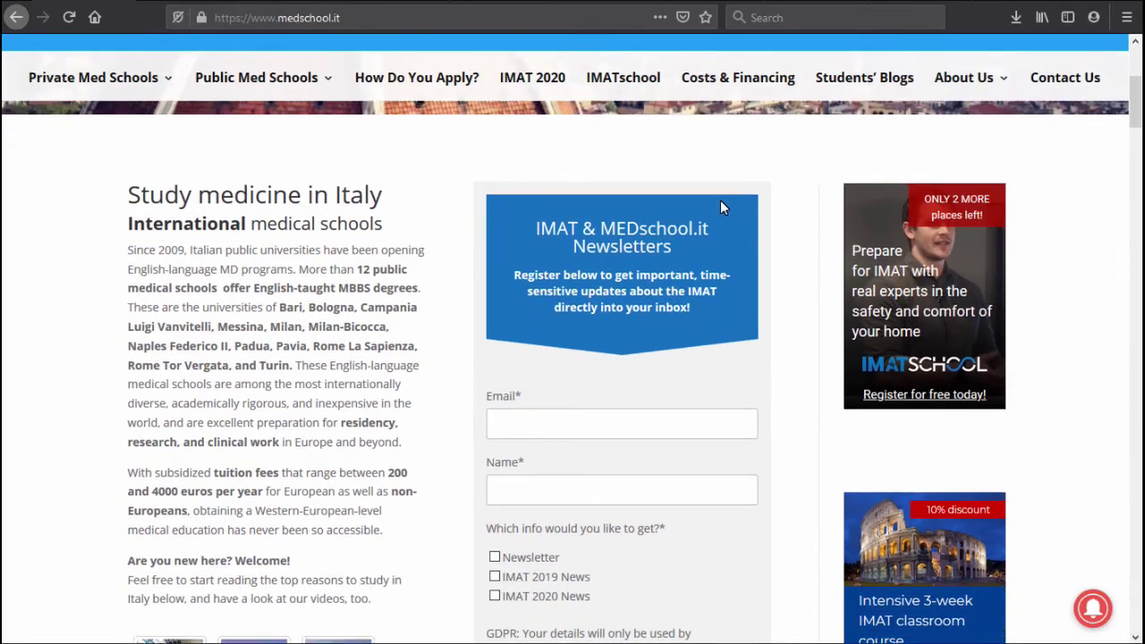
{"action": "left_click", "coordinate": [556, 404]}
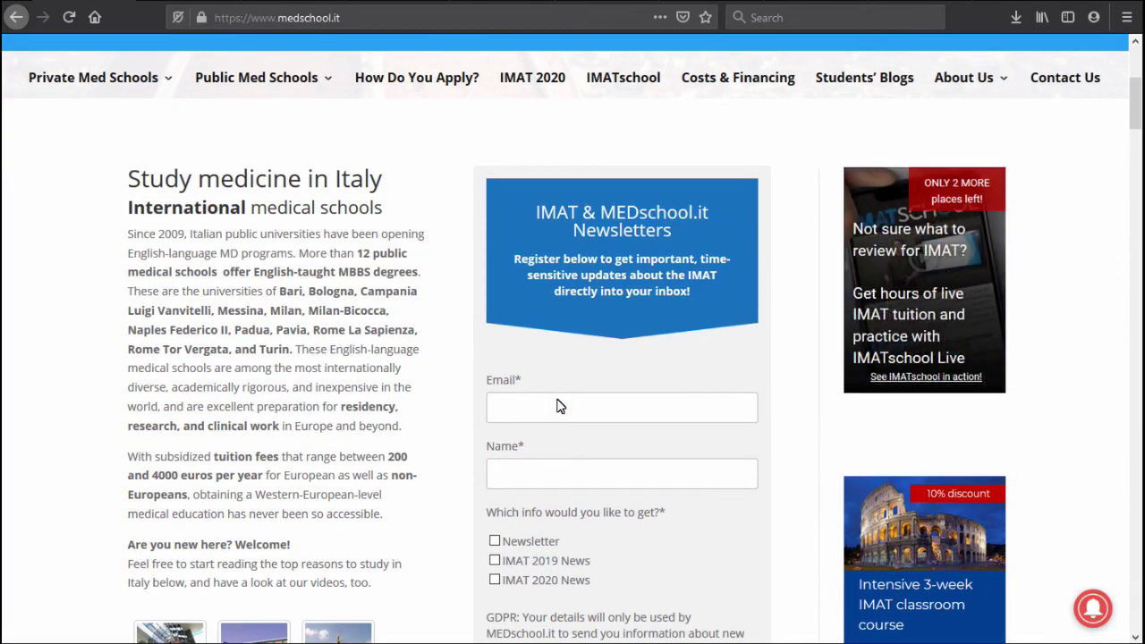
{"action": "left_click", "coordinate": [541, 471]}
{"action": "scroll", "coordinate": [540, 473], "scroll_direction": "down", "scroll_amount": 2}
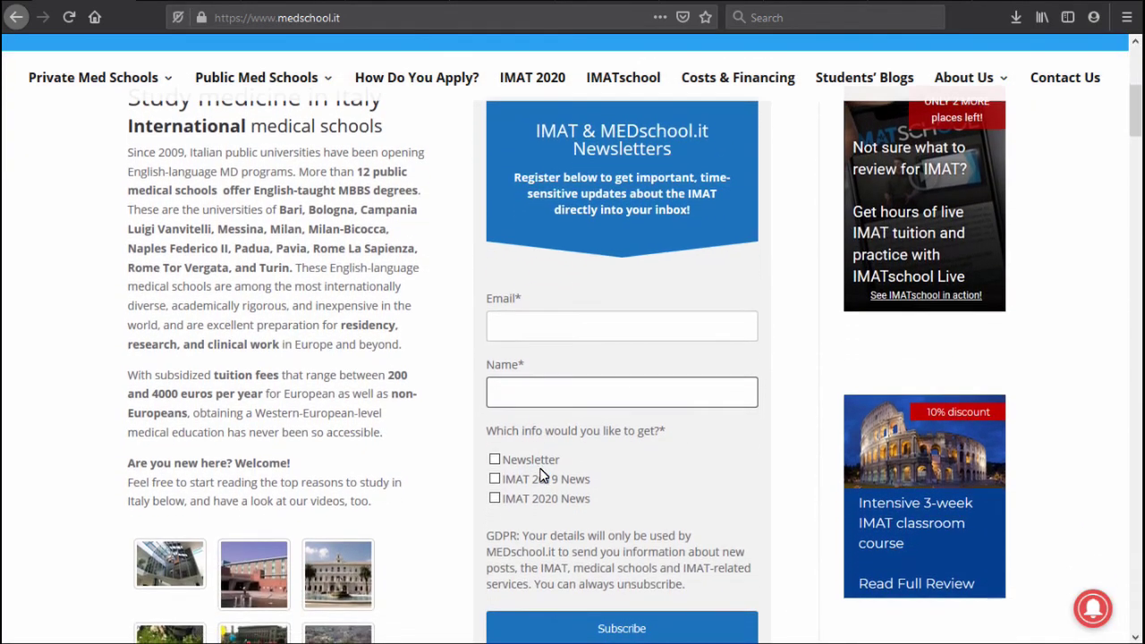
{"action": "left_click", "coordinate": [494, 459]}
{"action": "left_click", "coordinate": [497, 501]}
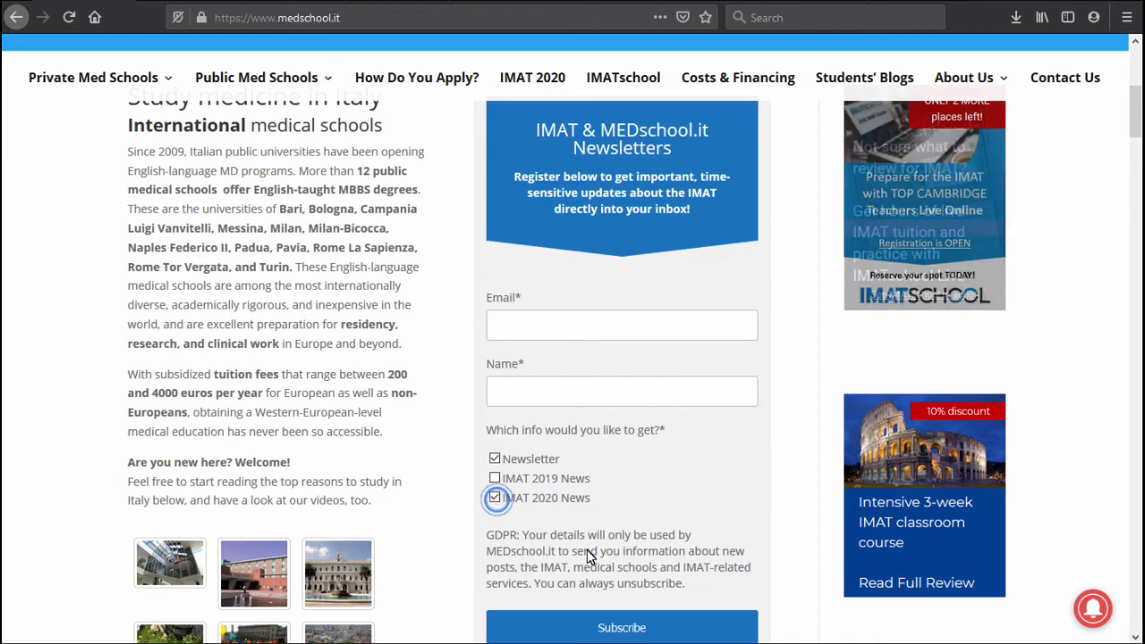